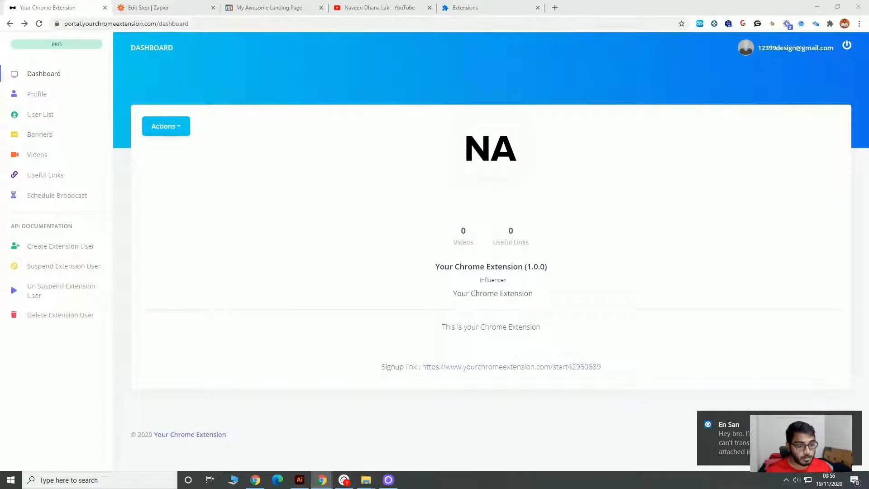
Log out of the current portal account and sign in with a different account e-mail, dismissing the save-password prompt.
left_click(852, 419)
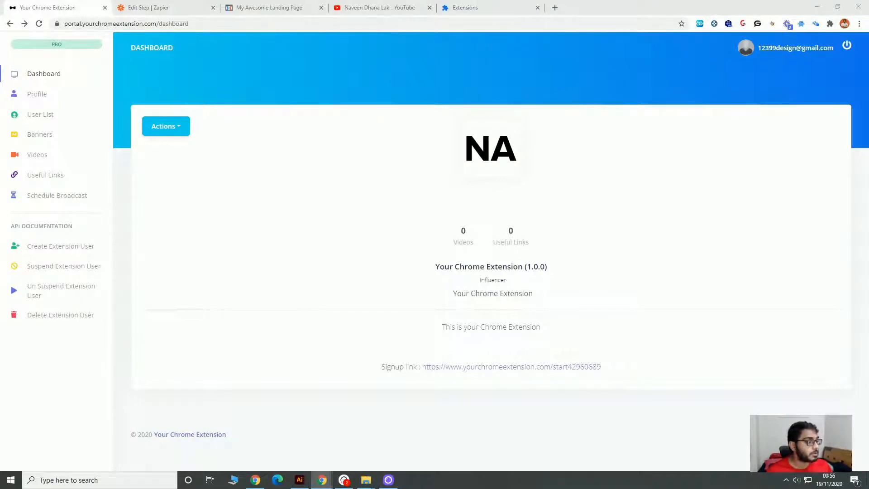
left_click(846, 45)
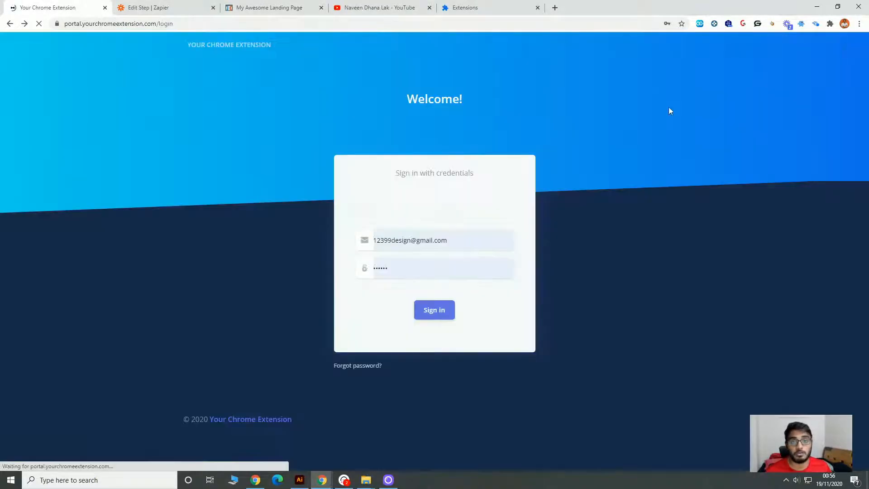
triple_click(388, 240)
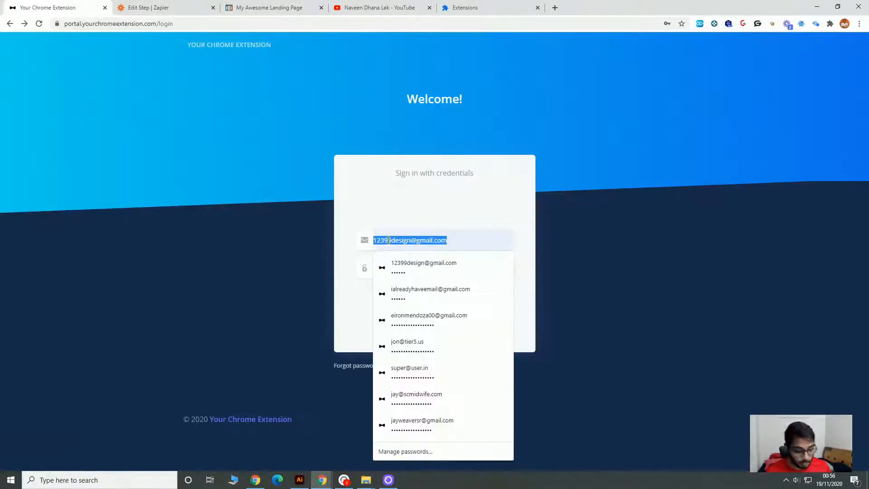
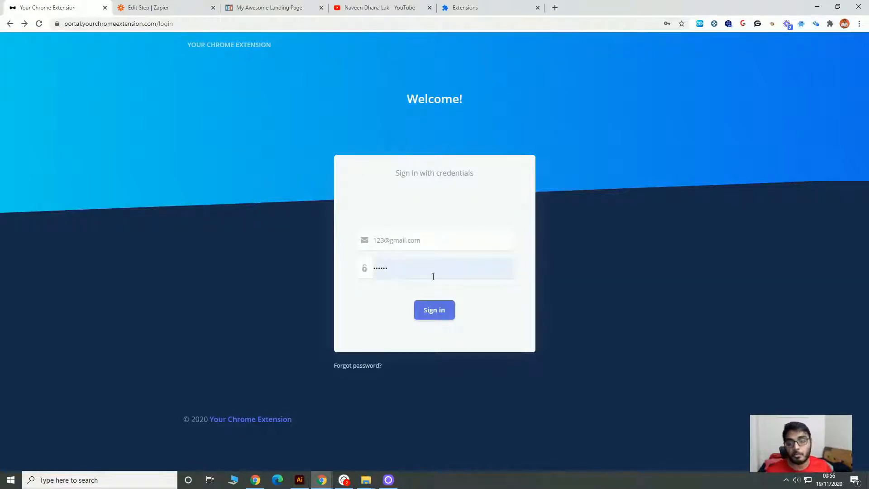
left_click(441, 311)
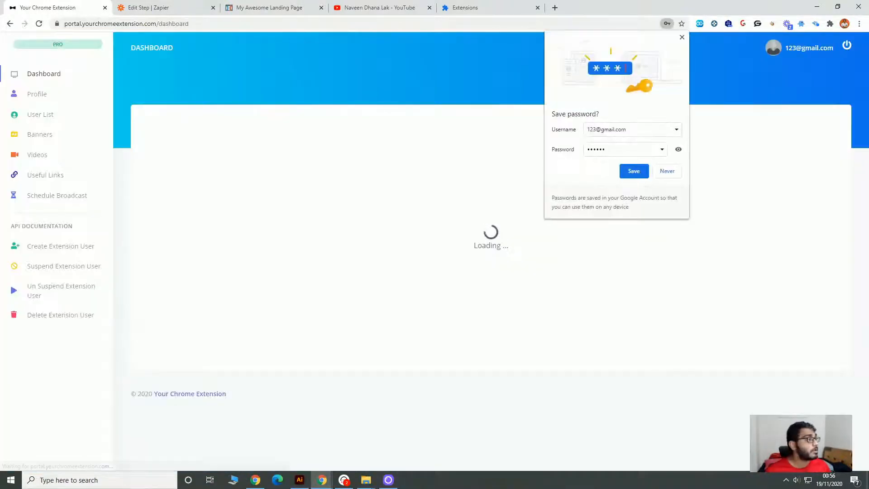
left_click(516, 154)
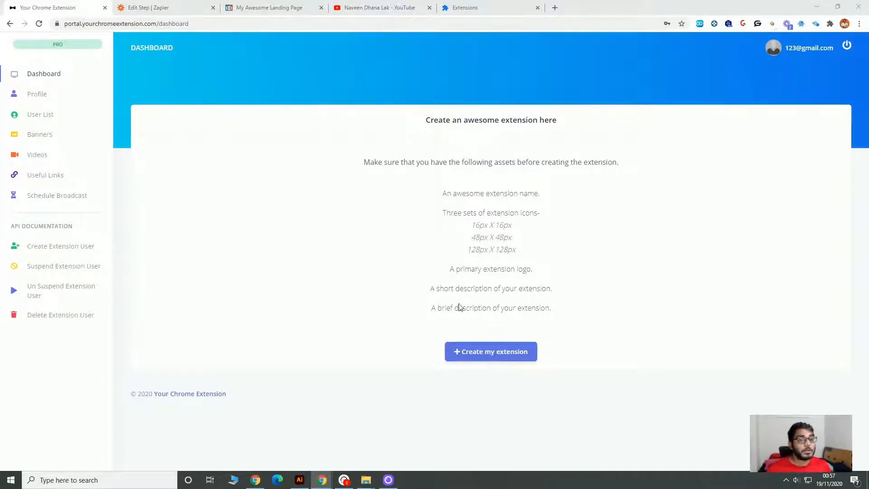
left_click(481, 357)
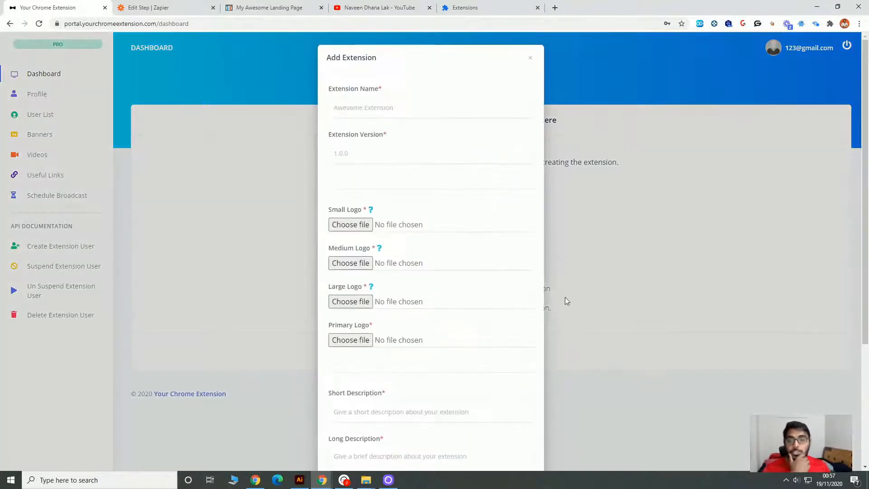
left_click(416, 114)
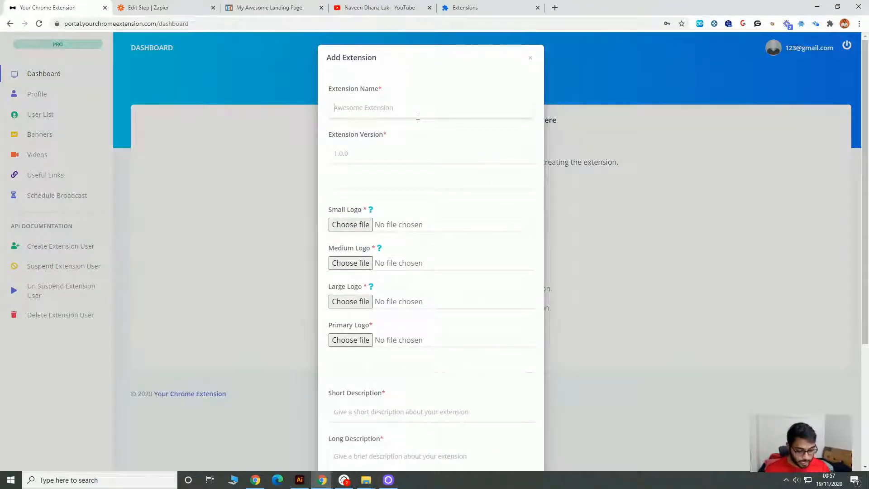
type("My Ex")
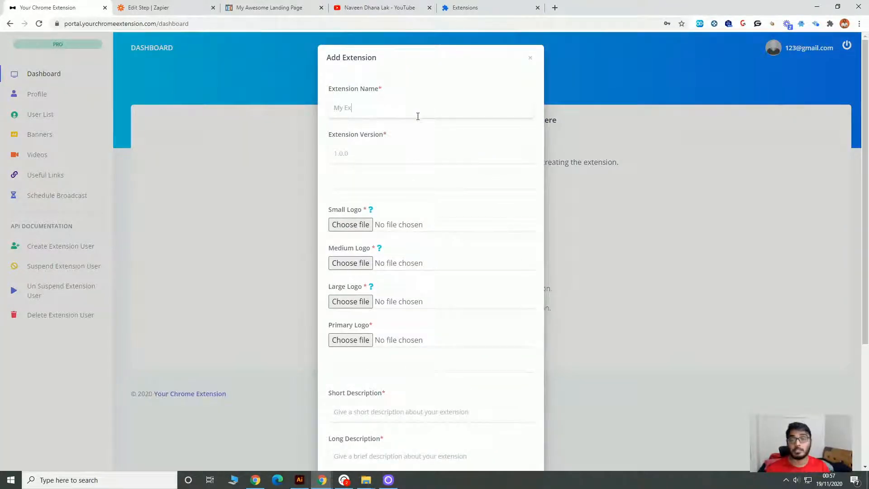
type("tension")
left_click(452, 149)
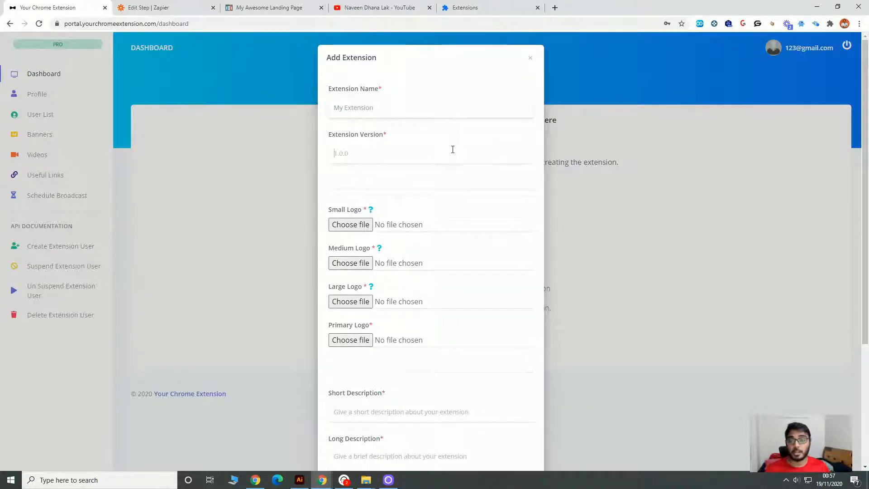
type("1.0.0")
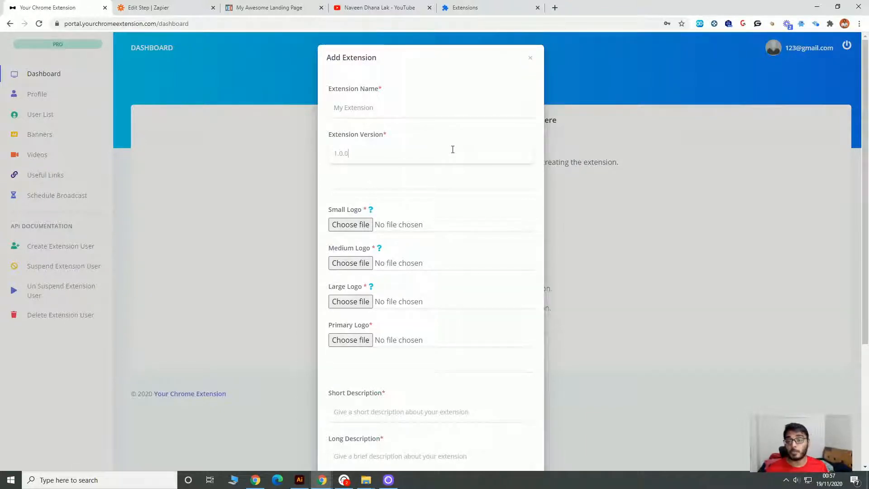
left_click(351, 224)
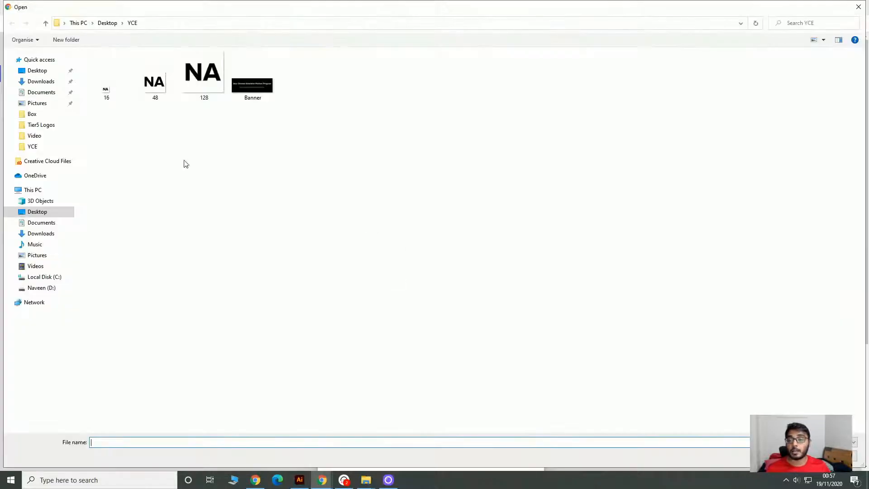
left_click(858, 7)
left_click(627, 210)
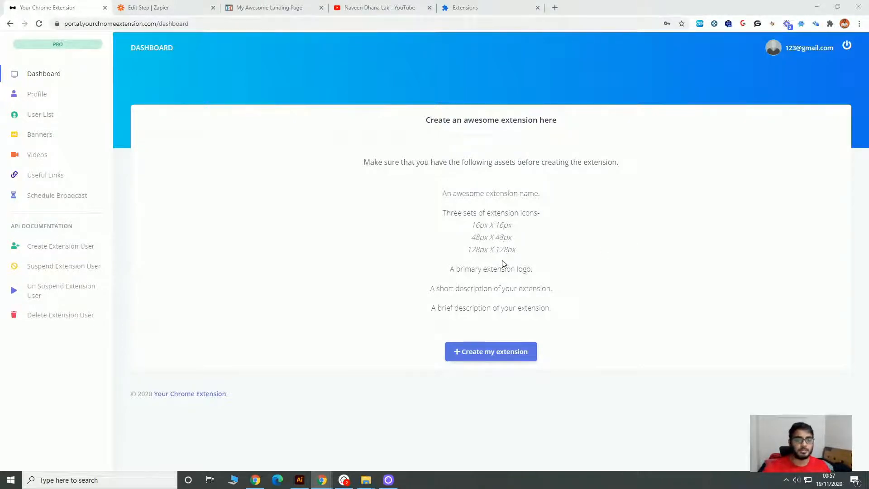
Start creating a new extension with the name "My Extension" and version 1.0.0.
left_click(518, 354)
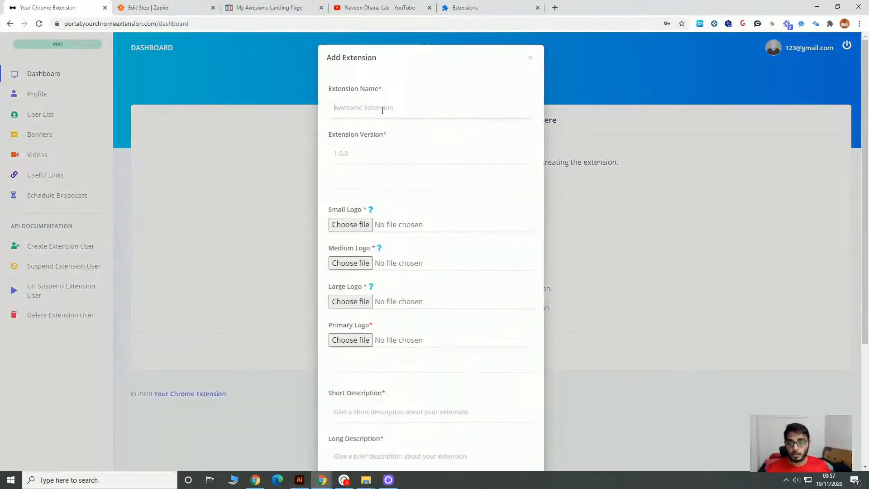
left_click(383, 111)
type("My Extre")
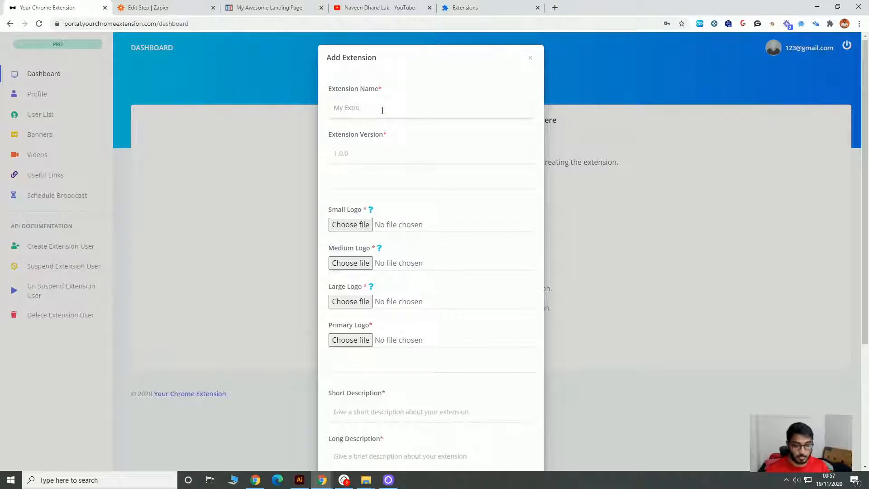
key("BackSpace")
key("BackSpace")
type("ensi")
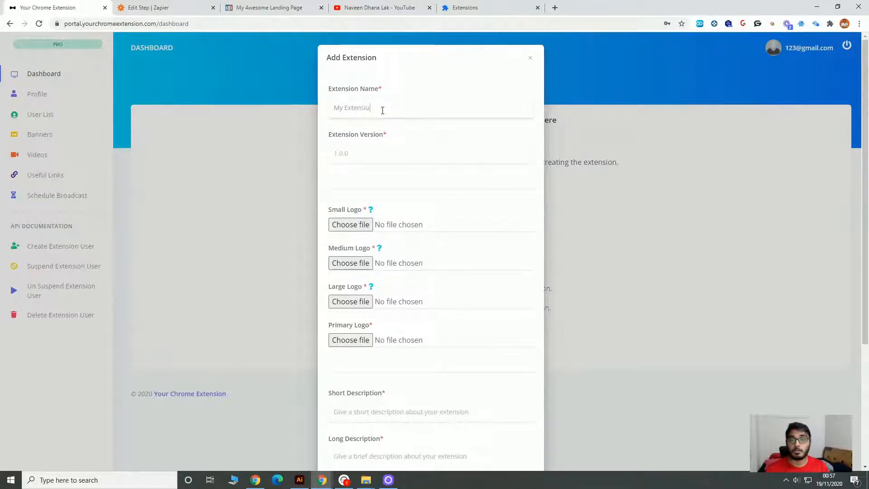
type("on")
key("Tab")
type("1.0.0")
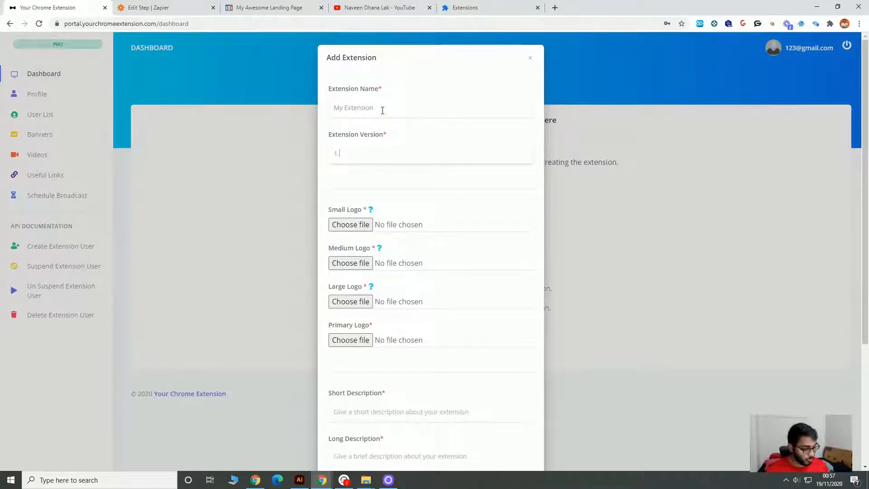
key("Tab")
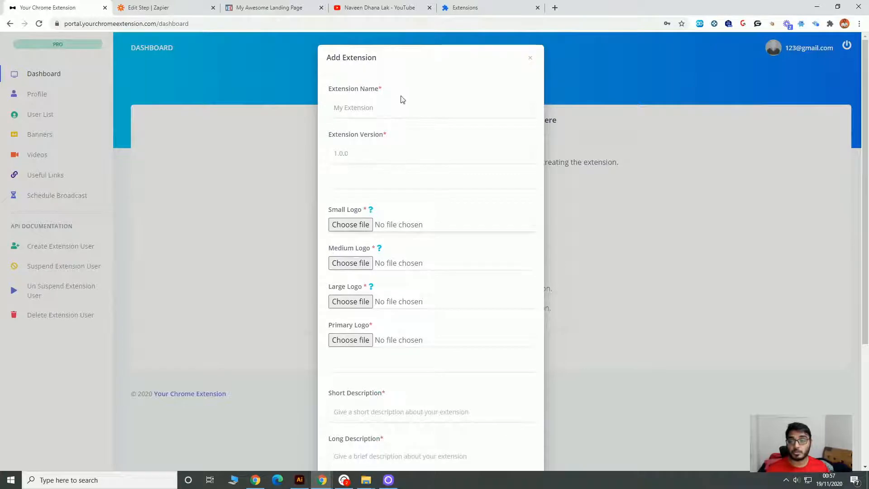
Upload 16.jpg as the small logo, 48.jpg as the medium logo, and 128.jpg as both the large and primary logos.
left_click(363, 223)
left_click(121, 91)
double_click(122, 90)
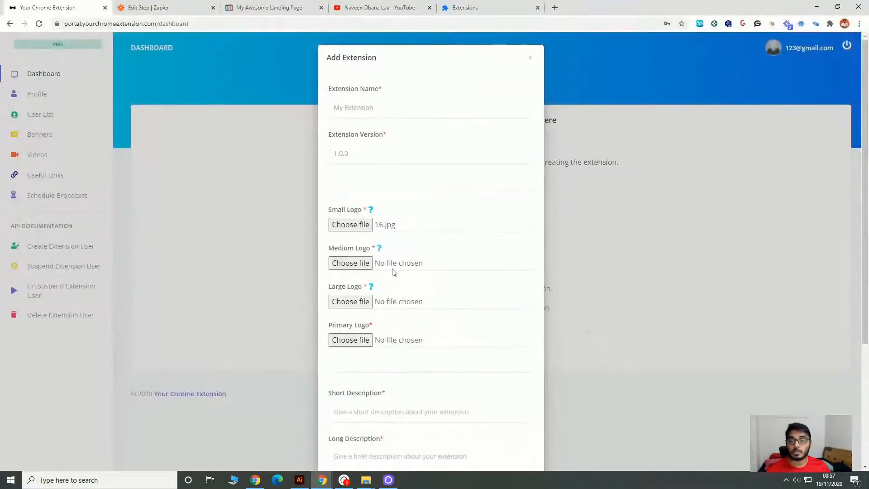
left_click(351, 265)
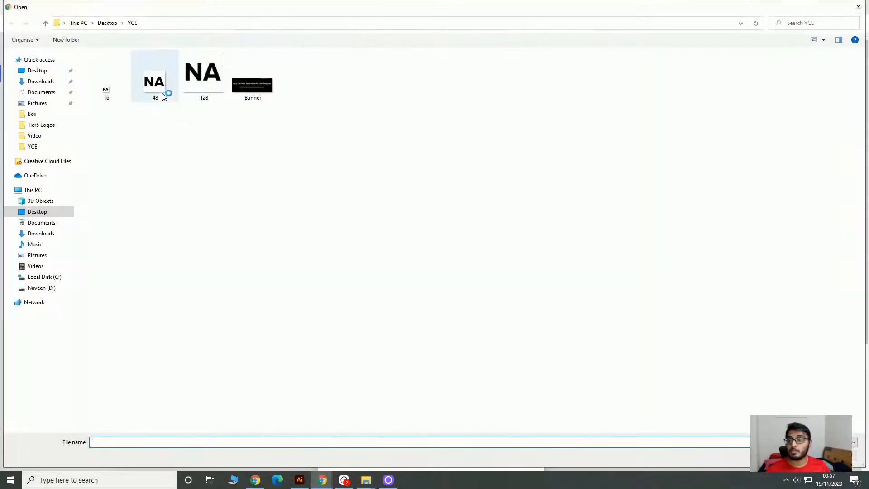
double_click(164, 97)
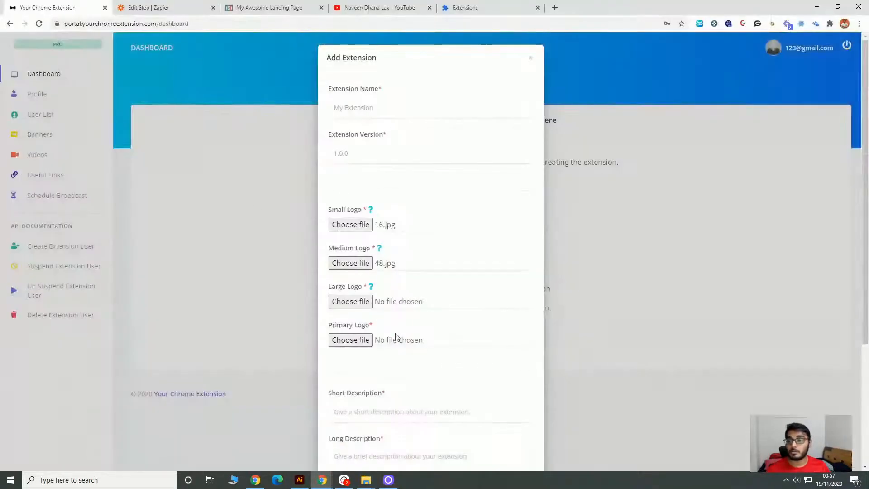
left_click(355, 301)
double_click(210, 98)
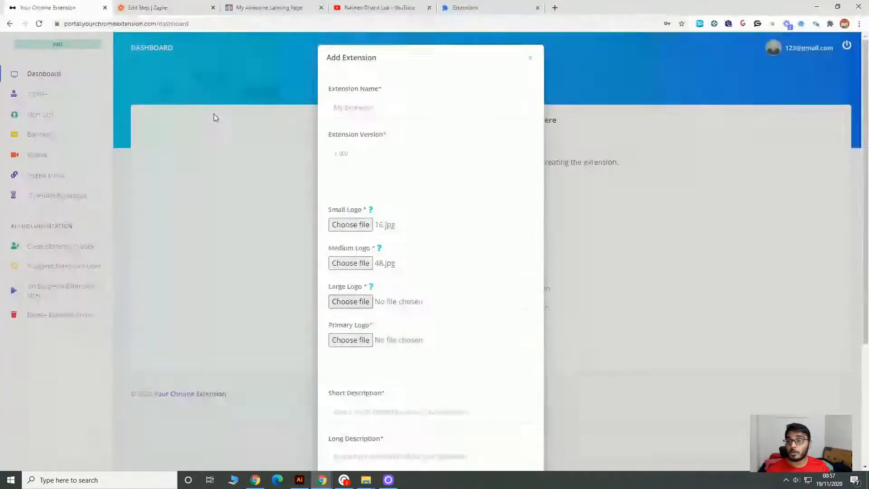
left_click(351, 340)
double_click(203, 77)
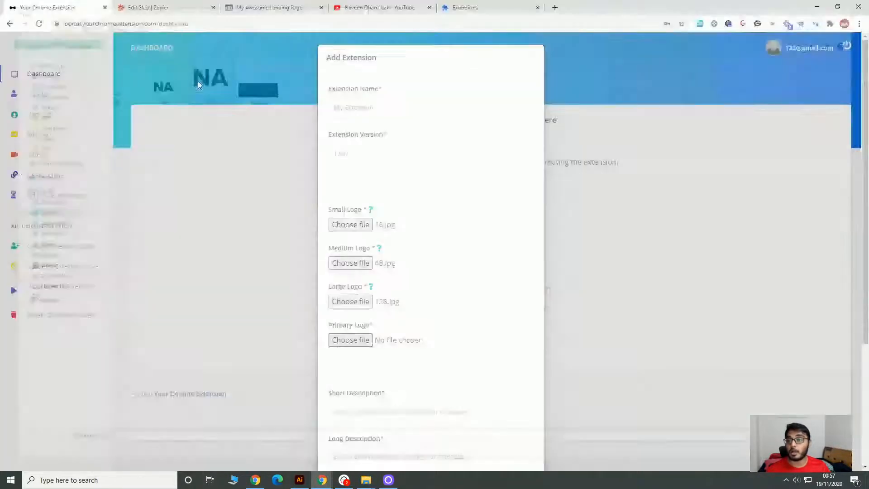
Enter "My Extension" as the short description and "This is my Extension" as the long description, with the category Influencer.
scroll(539, 317, "down", 4)
left_click(407, 240)
type("M")
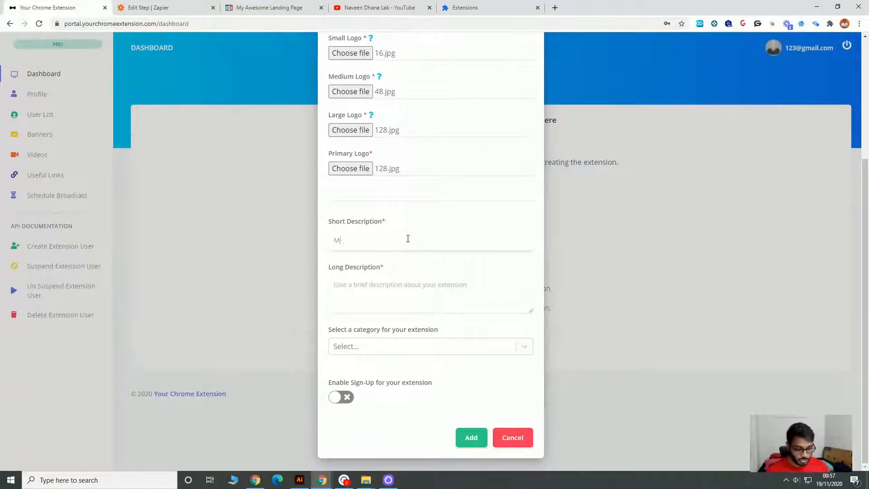
type("y Extension")
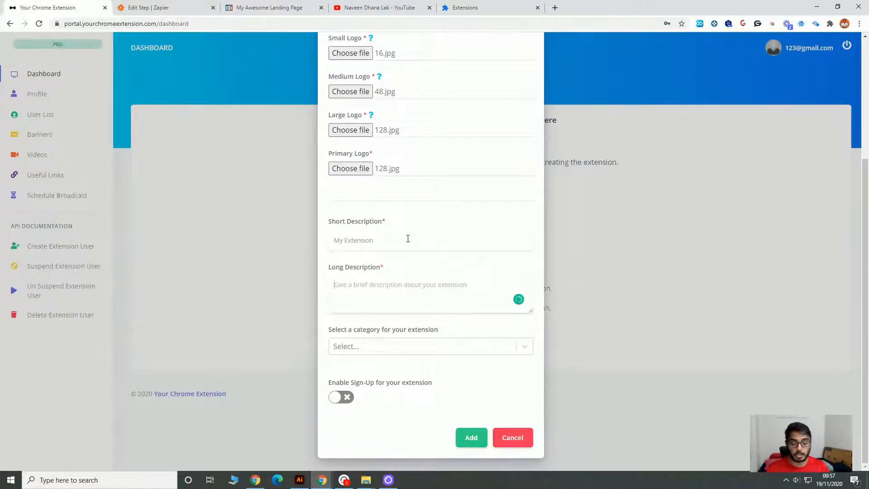
type("This is my Extension")
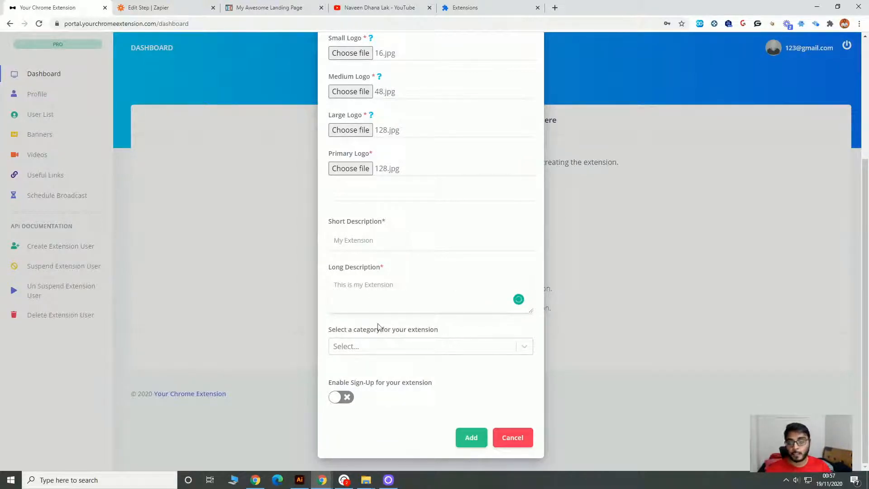
left_click(388, 345)
left_click(384, 436)
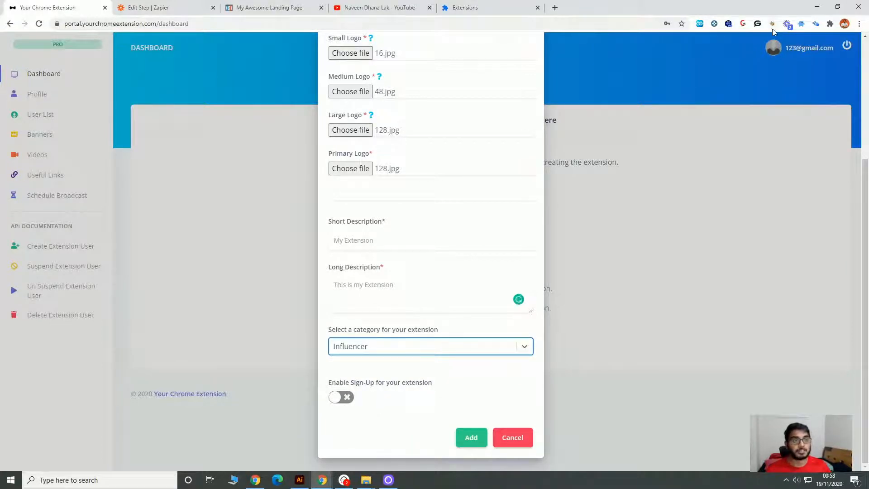
Open the installed Your Chrome Extension popup to examine its login form and sign-up link.
left_click(829, 24)
scroll(749, 176, "down", 3)
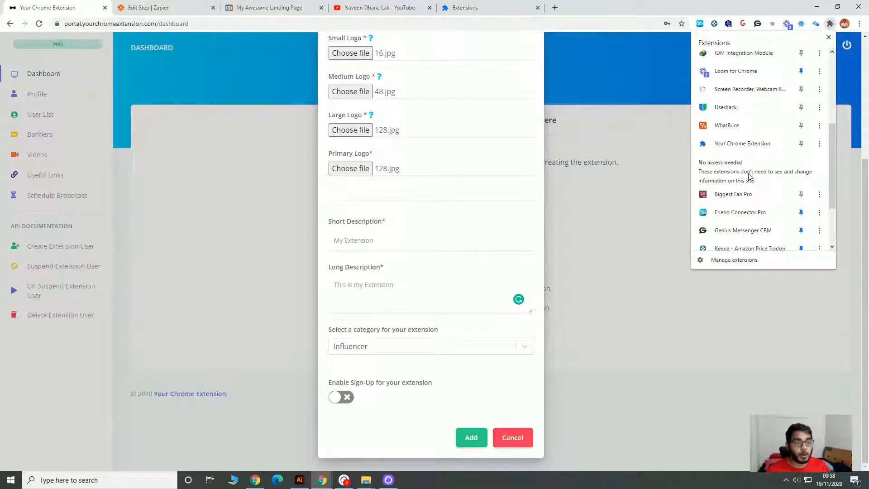
left_click(741, 144)
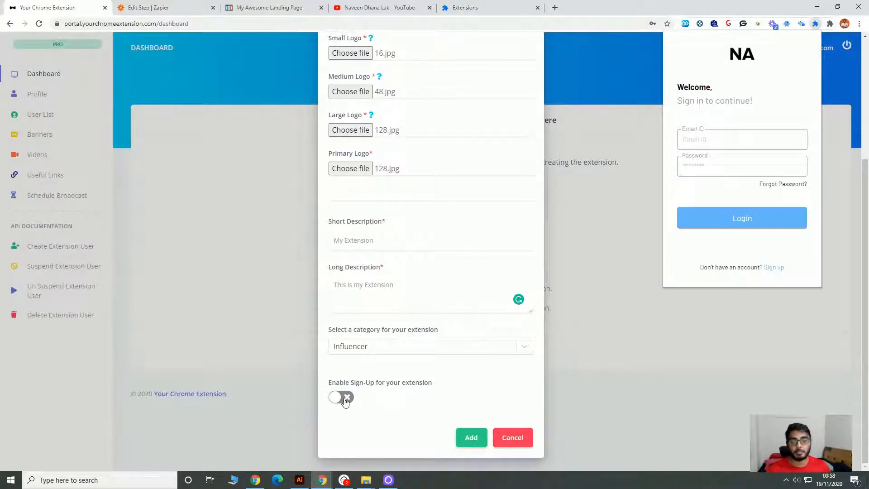
left_click(345, 398)
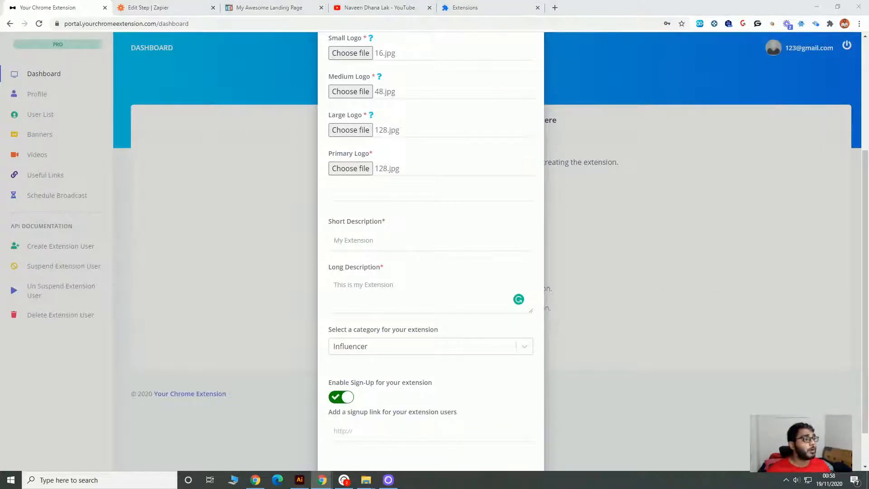
left_click(427, 434)
scroll(501, 390, "down", 1)
left_click(471, 437)
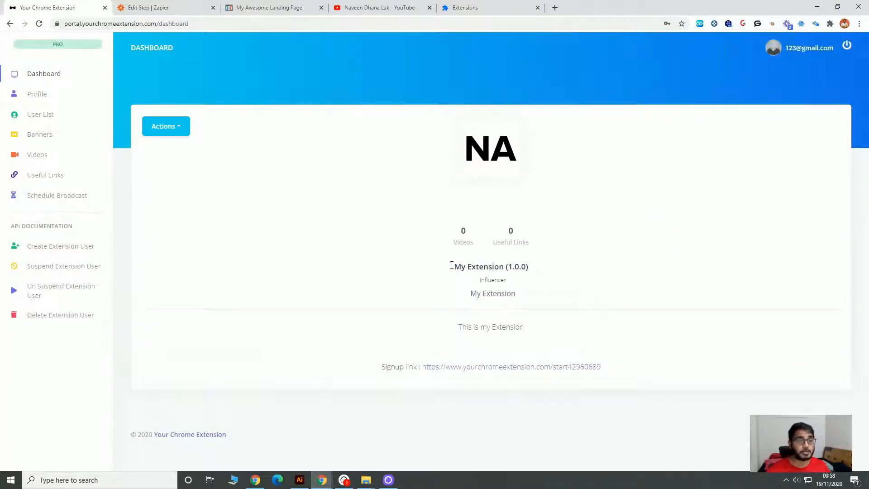
Request the download of the new extension and accept its privacy and permission justifications.
left_click(170, 134)
left_click(194, 200)
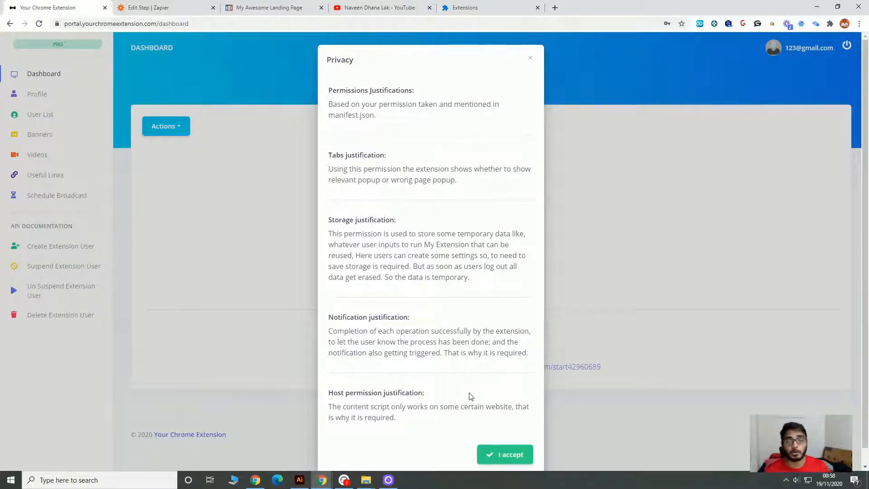
scroll(484, 403, "down", 1)
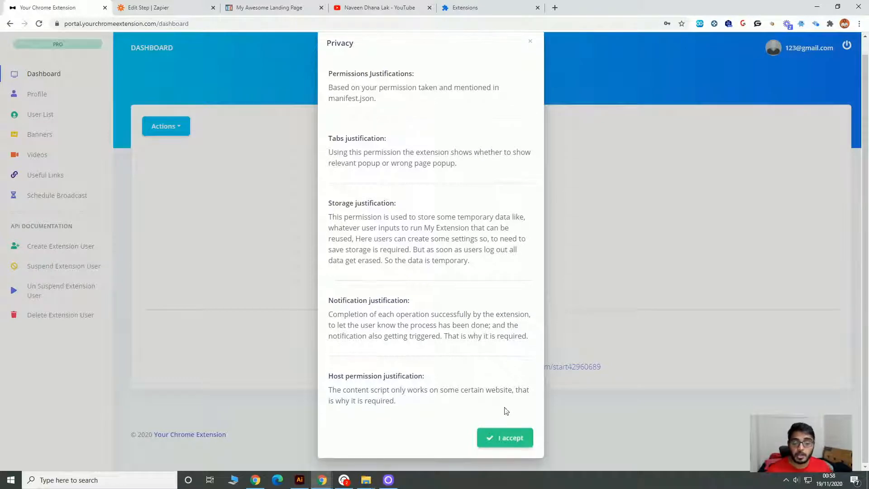
left_click(510, 437)
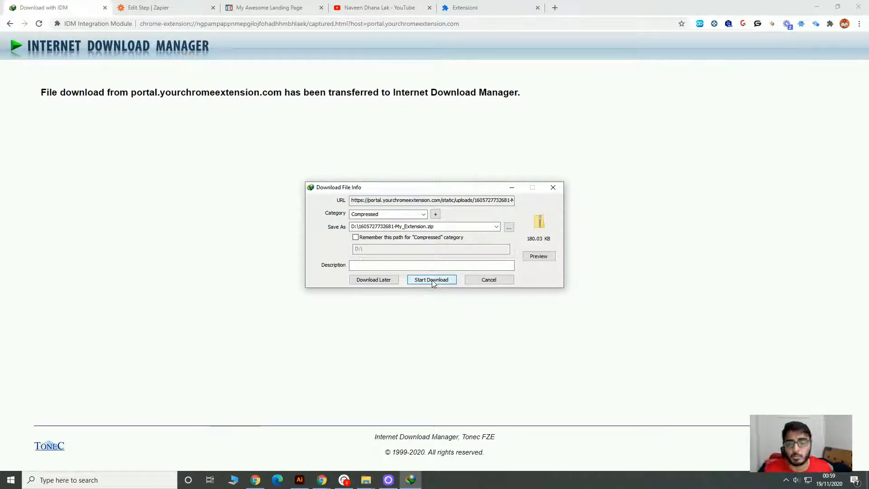
left_click(431, 280)
left_click(10, 23)
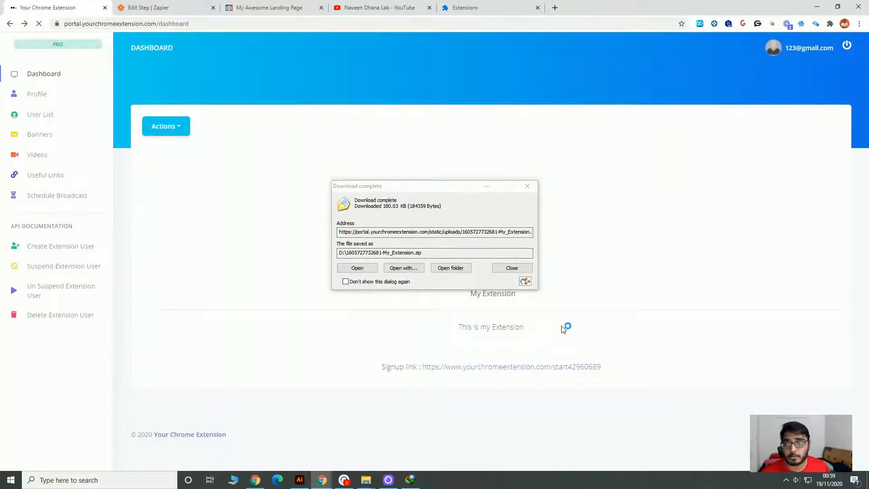
left_click(447, 267)
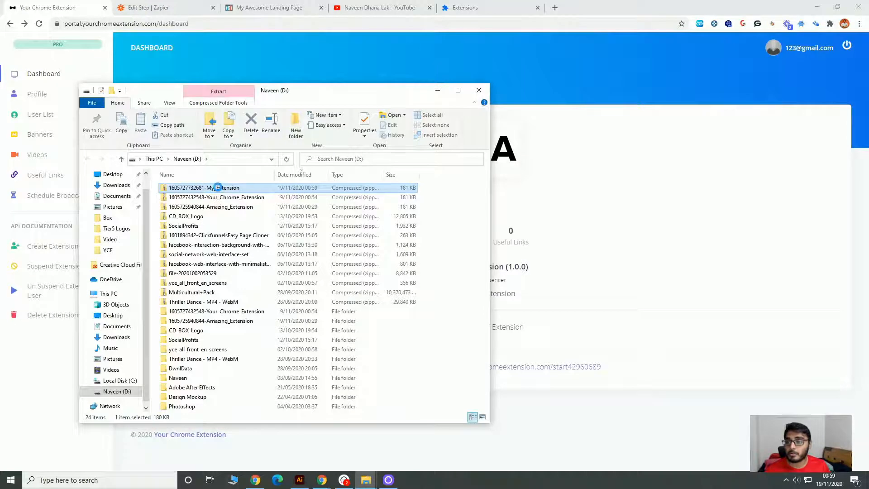
right_click(217, 187)
left_click(247, 216)
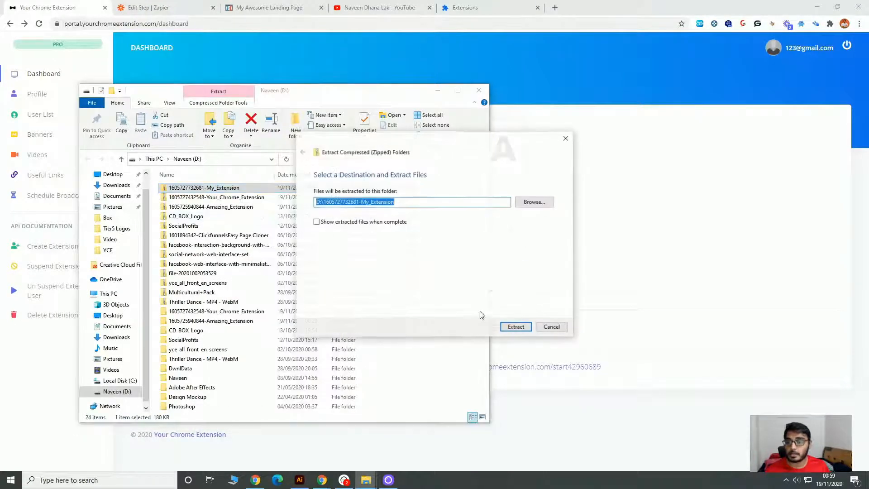
left_click(510, 326)
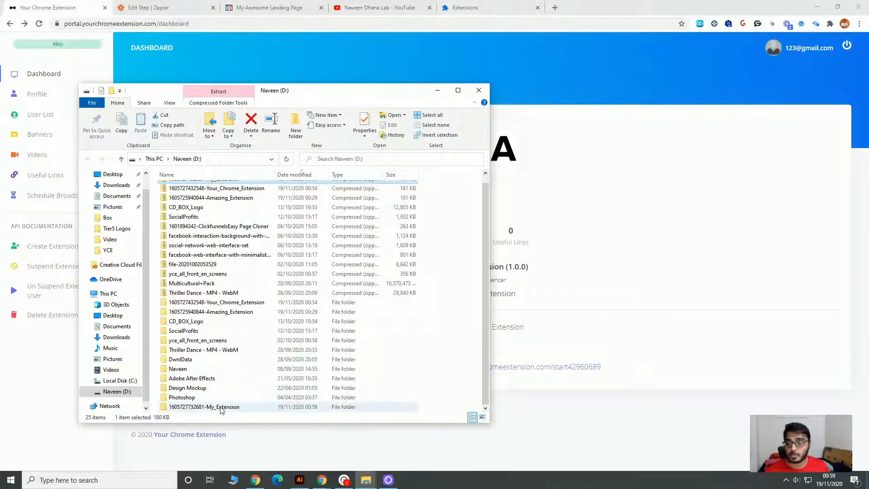
left_click_drag(221, 409, 764, 140)
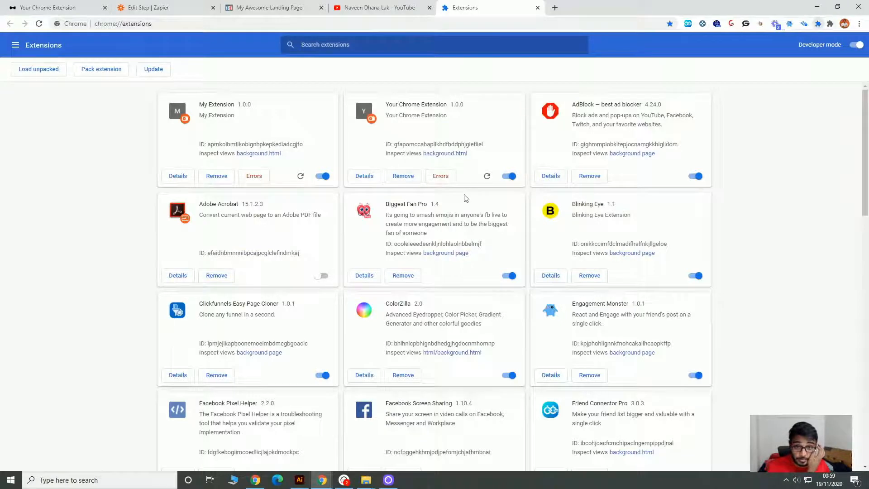
Remove the older Your Chrome Extension from the installed extensions and return to the portal dashboard.
left_click(403, 176)
left_click(756, 70)
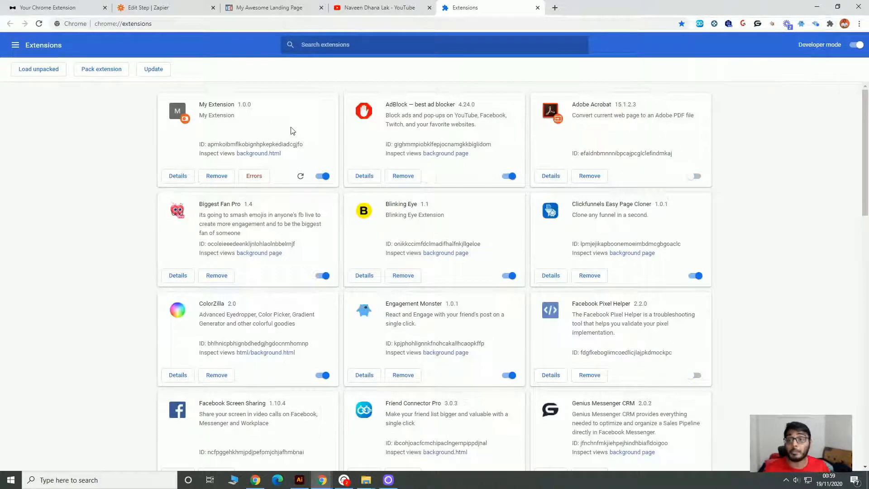
left_click(41, 6)
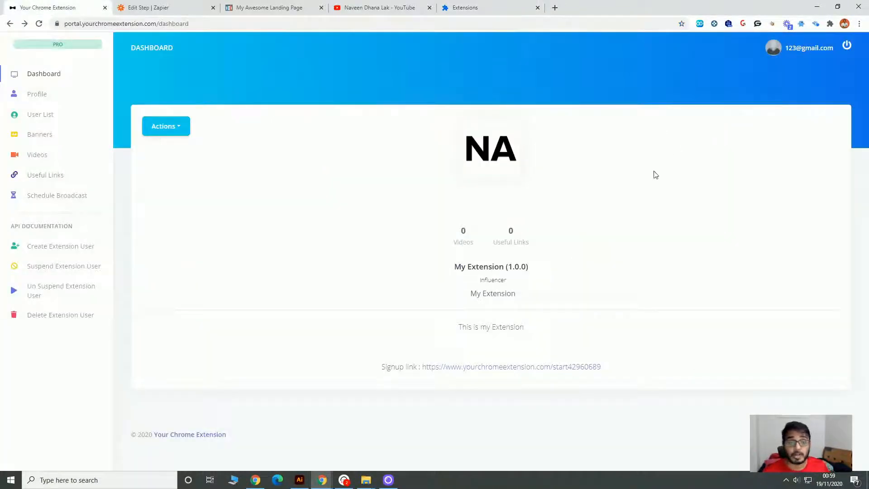
Find My Extension among the installed extensions and open its popup to examine the login form.
left_click(830, 23)
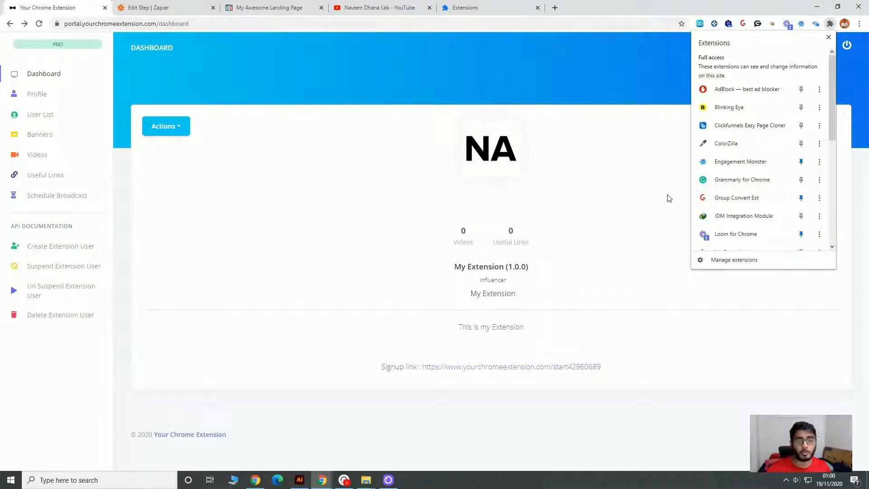
scroll(752, 219, "down", 5)
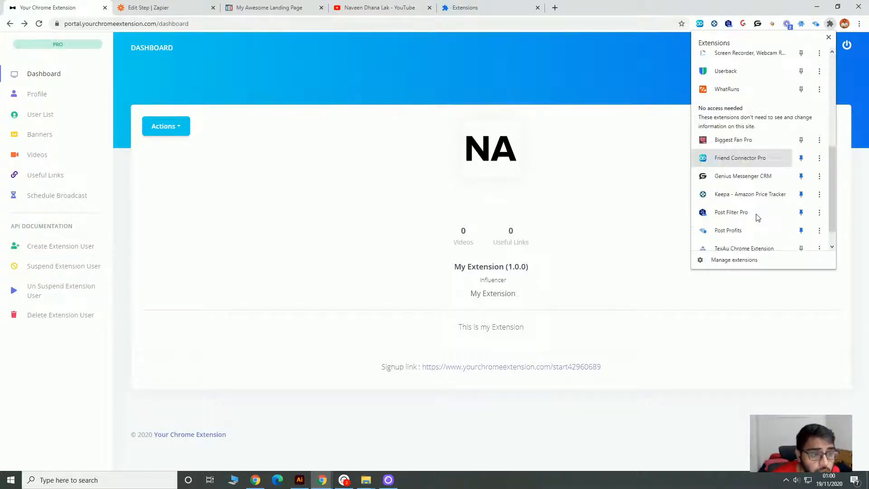
scroll(771, 157, "up", 4)
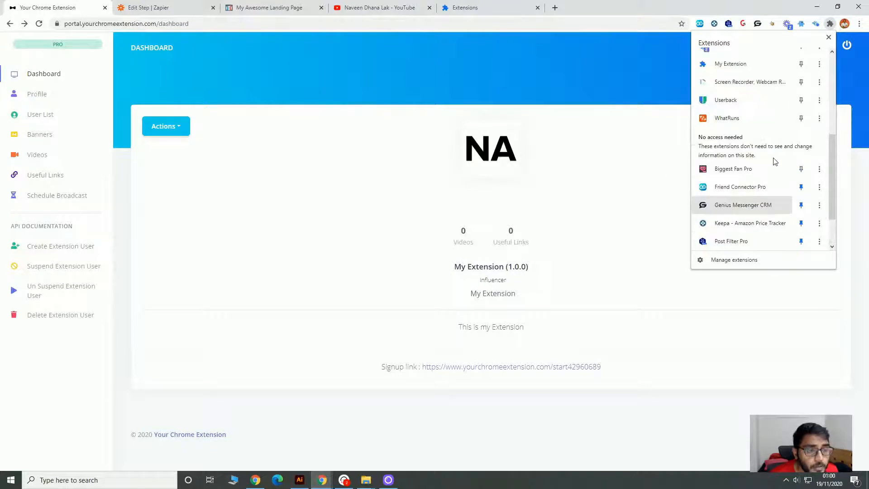
scroll(773, 156, "up", 3)
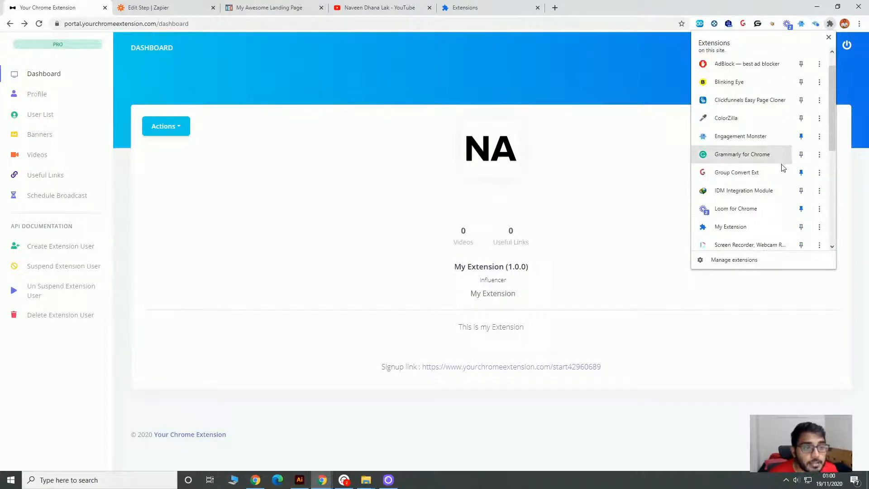
left_click(742, 226)
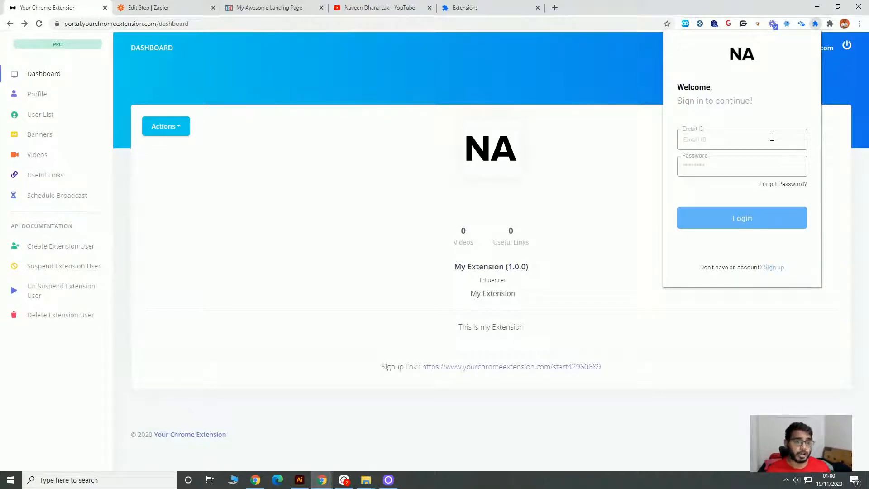
Start a new extension user in the portal's User List and enter the user's first and last name.
left_click(50, 116)
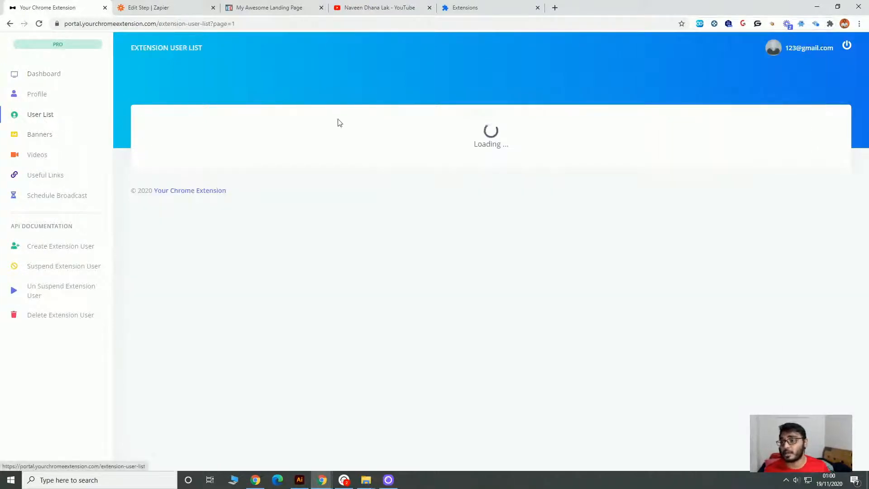
left_click(828, 125)
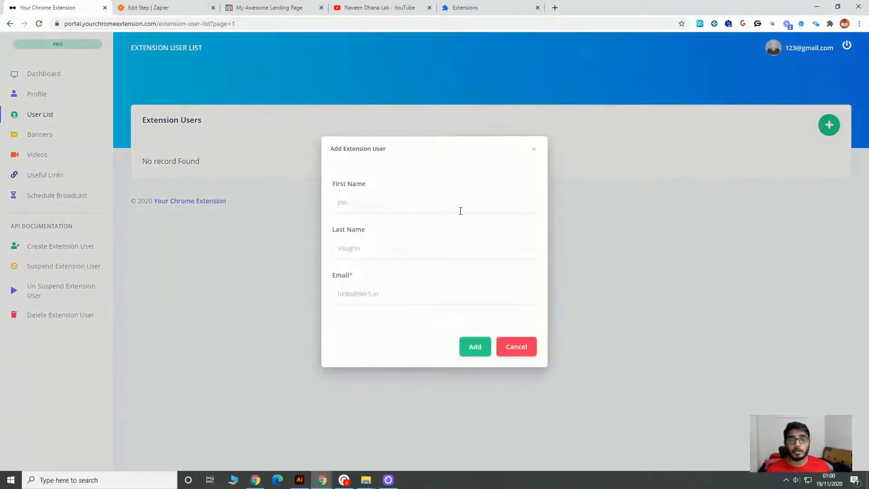
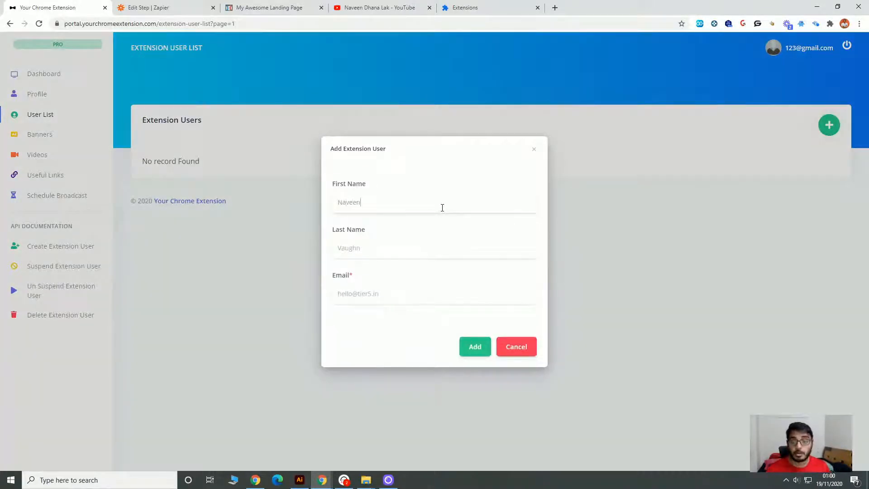
key("Tab")
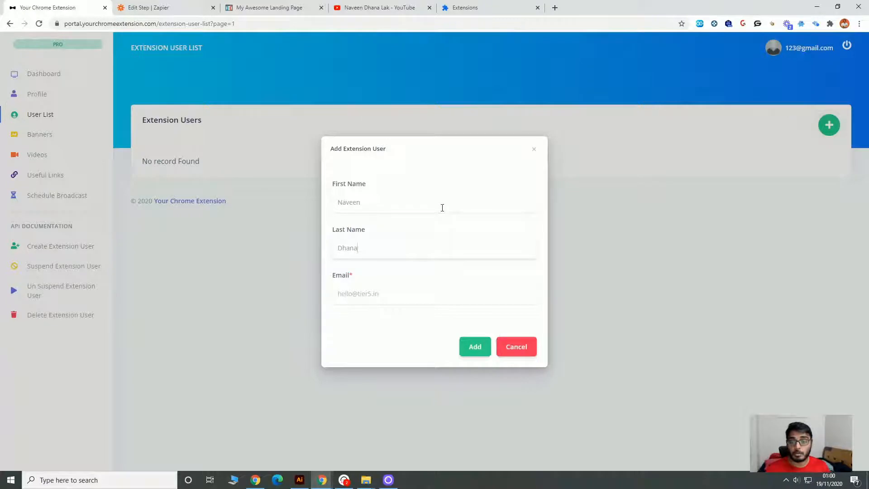
key("Tab")
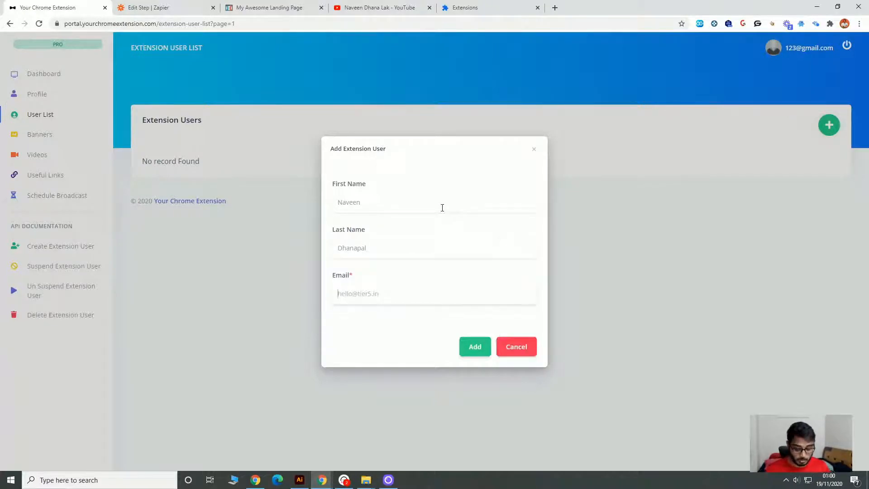
Fill in the new extension user's e-mail address and add the user.
type("t")
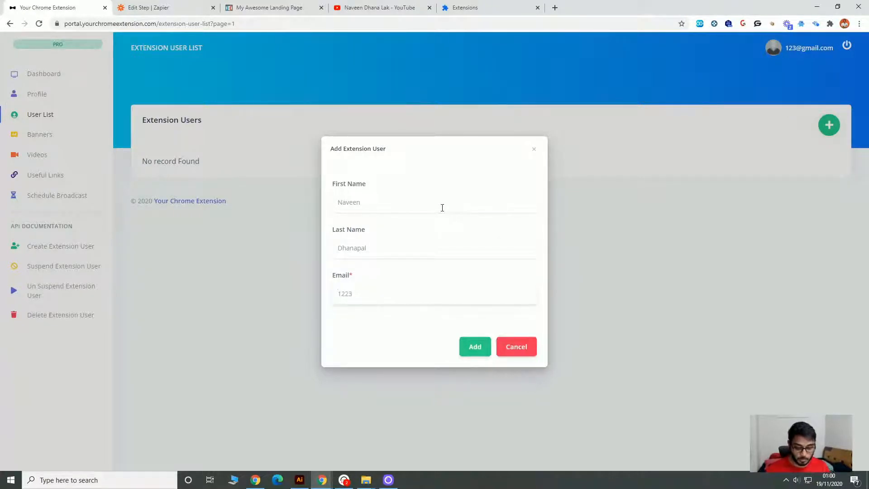
key("BackSpace")
key("BackSpace")
key("BackSpace")
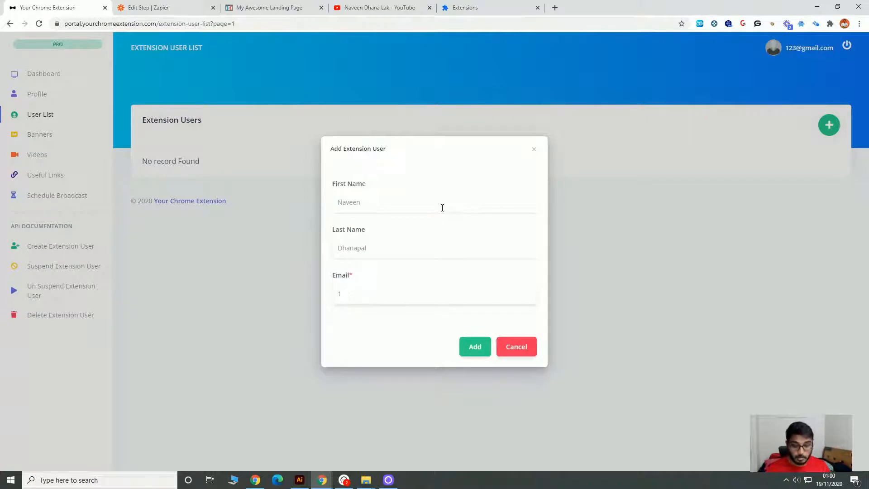
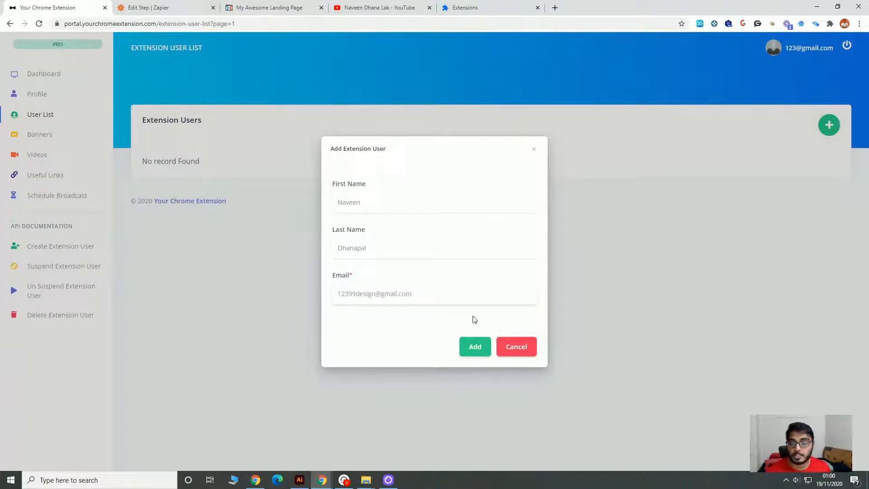
left_click(467, 349)
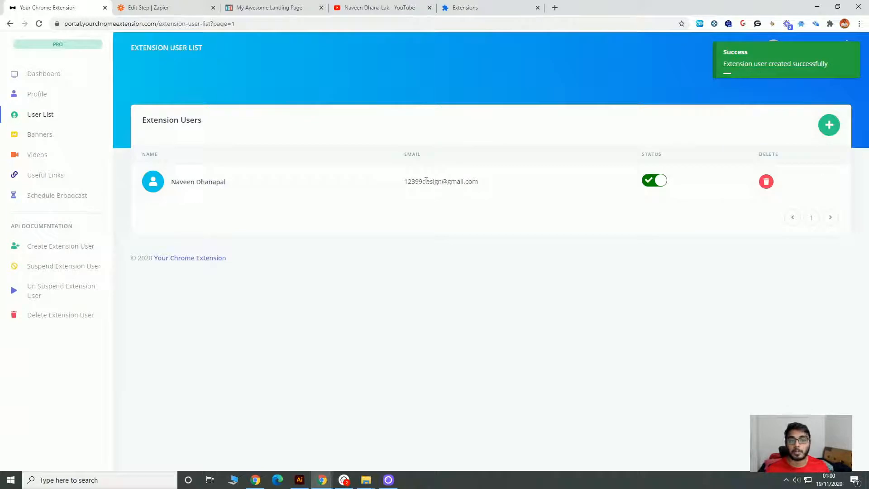
Copy the new user's e-mail address and pin My Extension in the browser.
left_click_drag(404, 181, 479, 181)
key("ctrl+c")
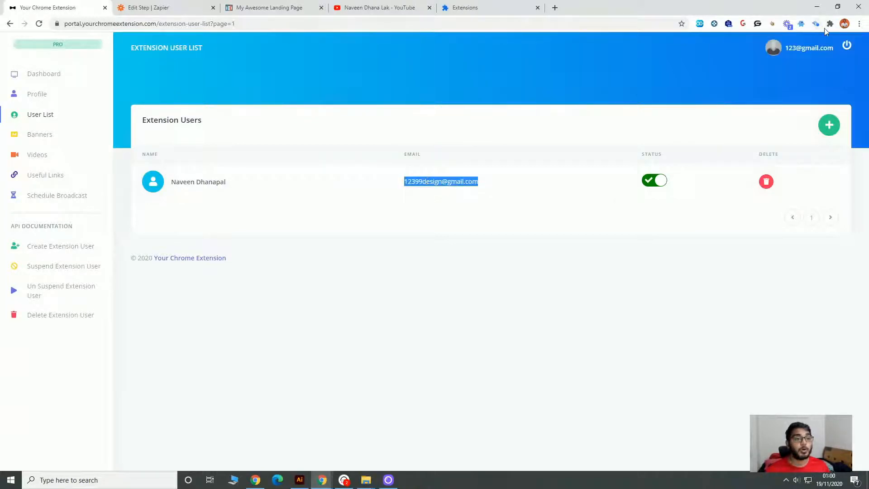
left_click(829, 24)
scroll(784, 190, "down", 3)
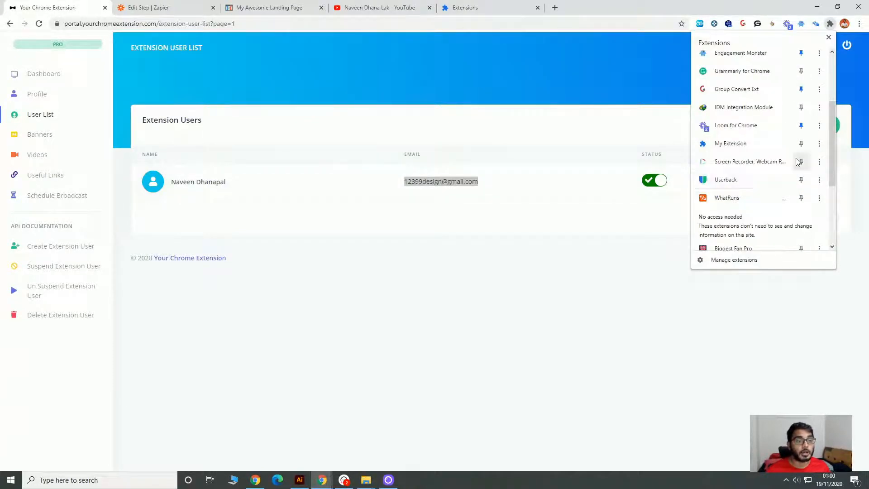
left_click(800, 144)
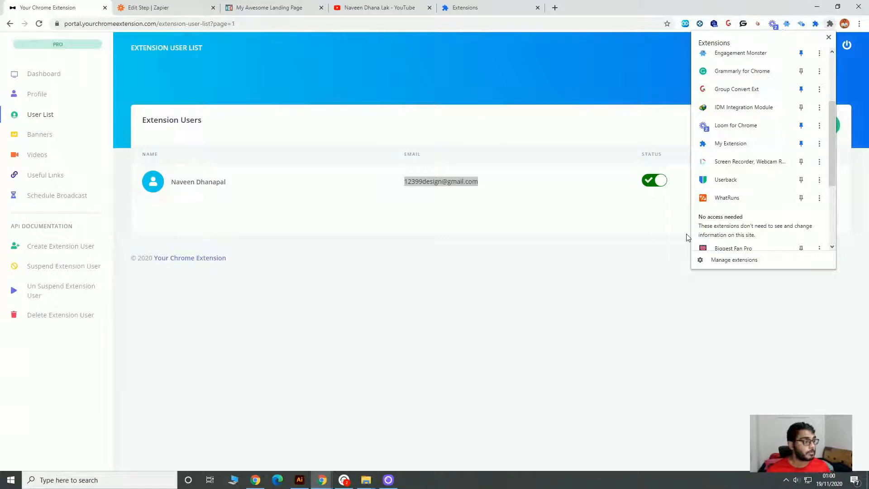
left_click(645, 303)
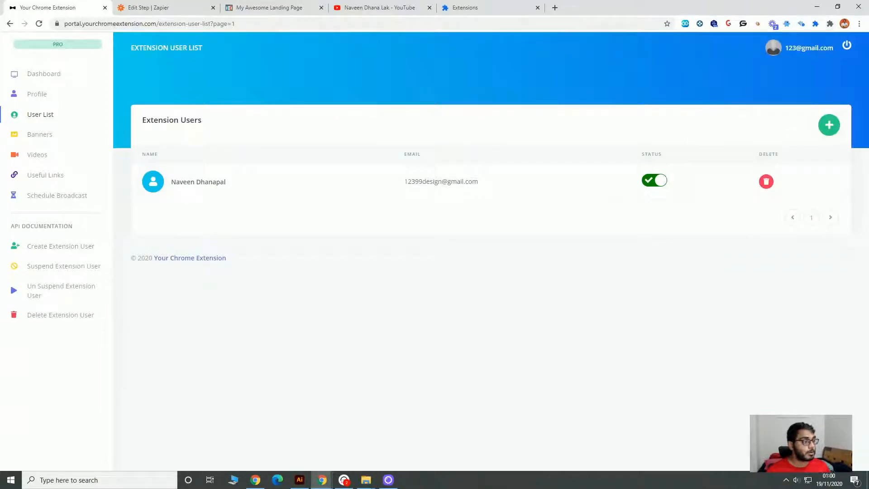
Log in to the My Extension popup with the copied e-mail address and the account password.
left_click(815, 25)
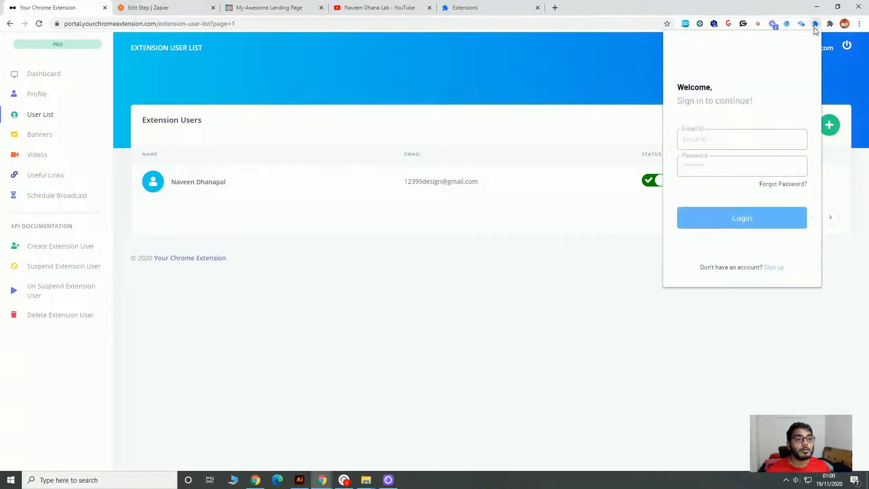
key("ctrl+v")
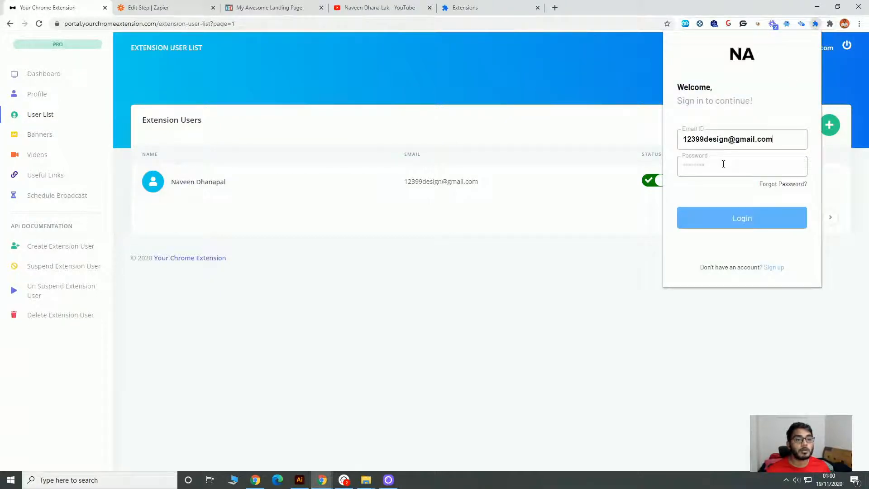
type("*")
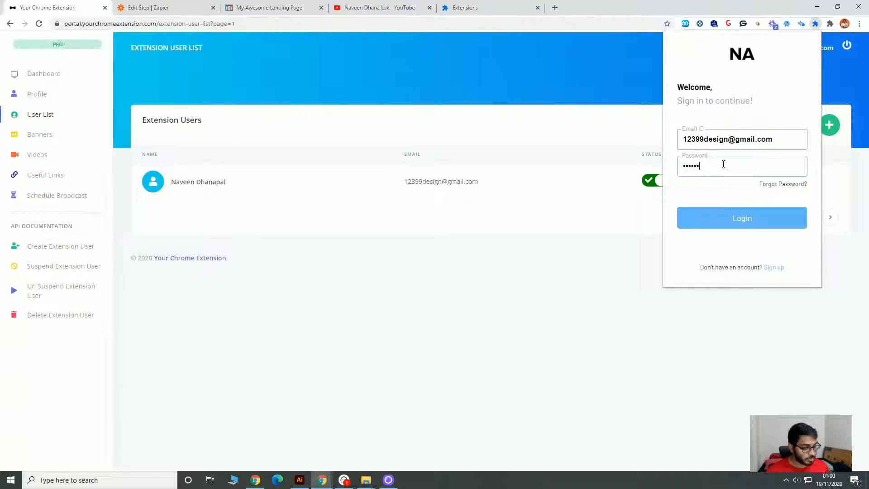
left_click(751, 228)
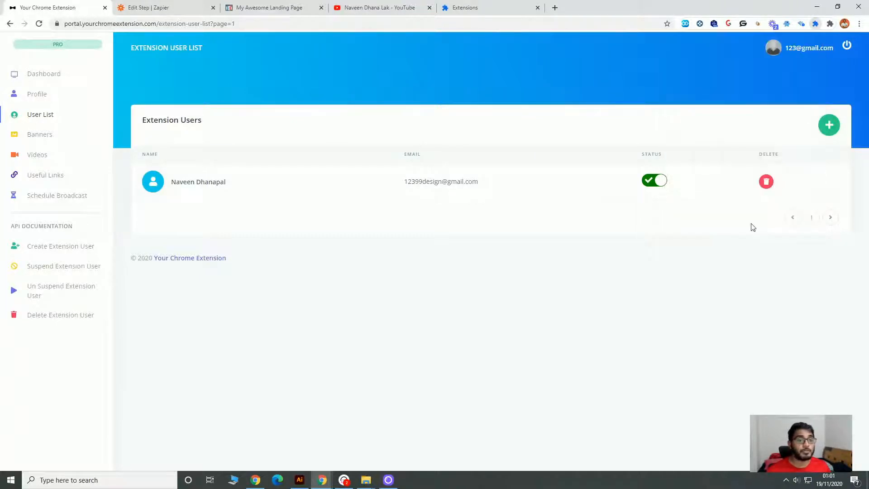
Reopen the My Extension popup to examine its video and banner areas, account menu and Useful Links page.
left_click(814, 25)
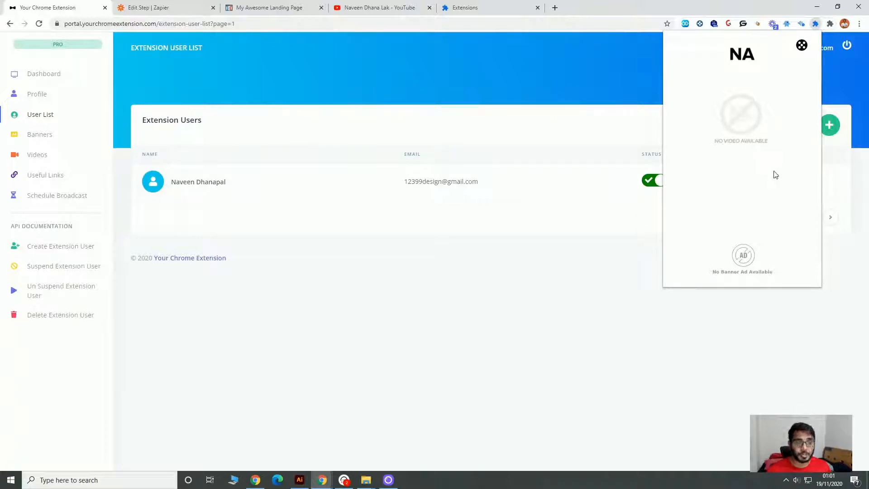
left_click(802, 46)
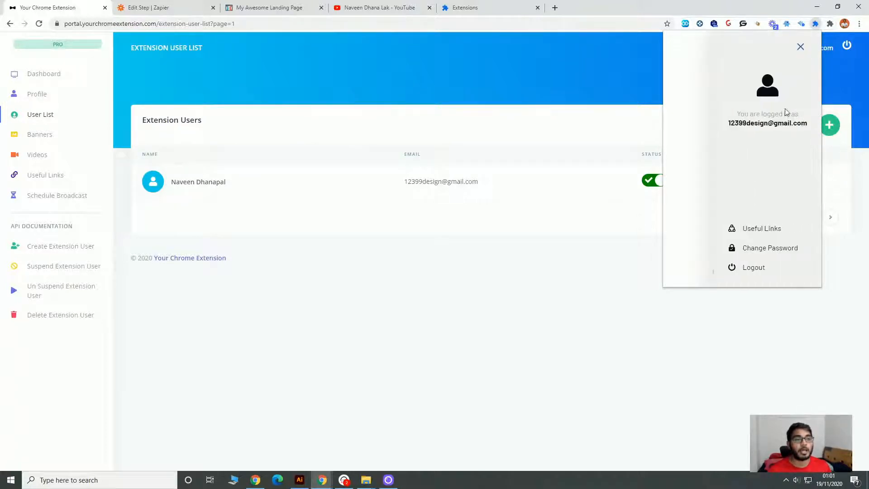
left_click(763, 230)
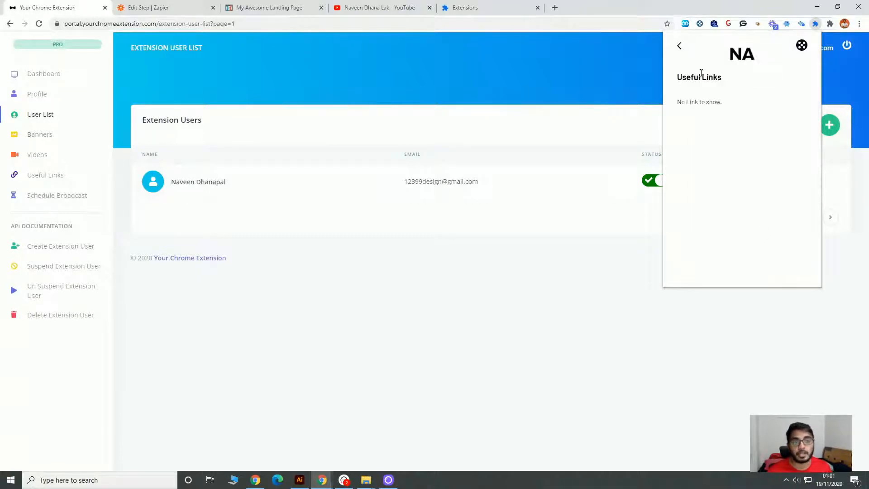
left_click(678, 46)
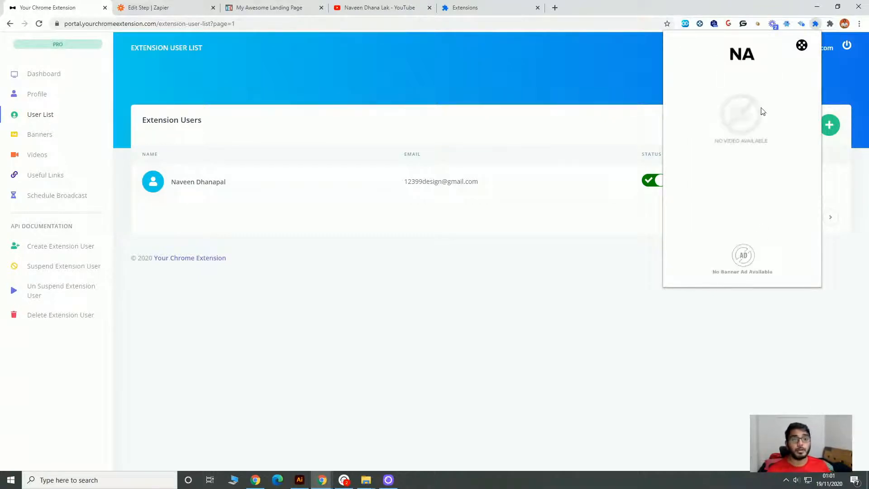
left_click(433, 300)
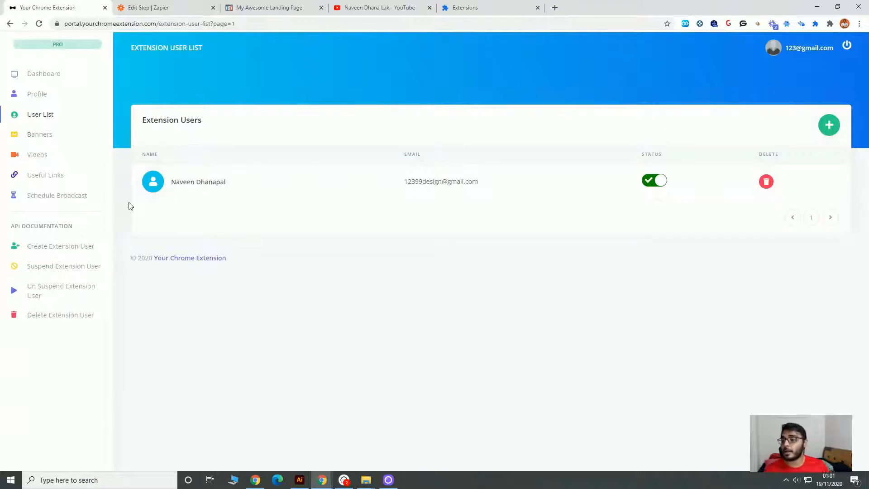
left_click(53, 143)
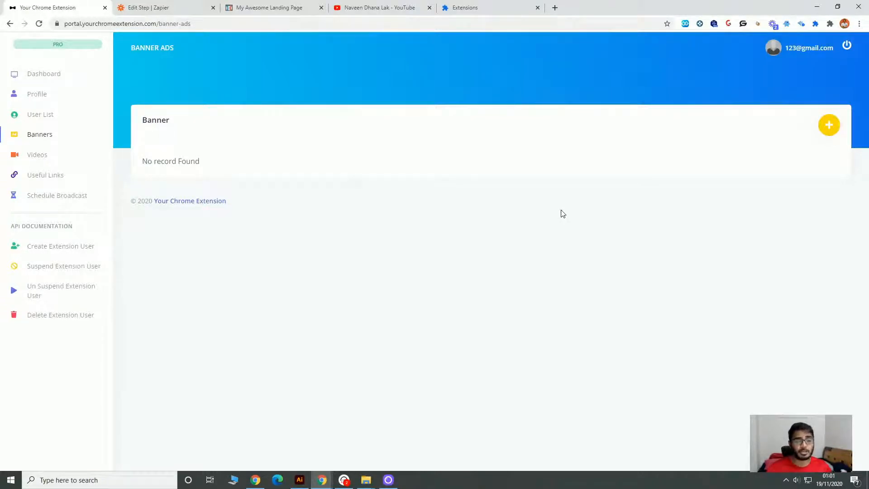
left_click(826, 134)
mouse_move(376, 211)
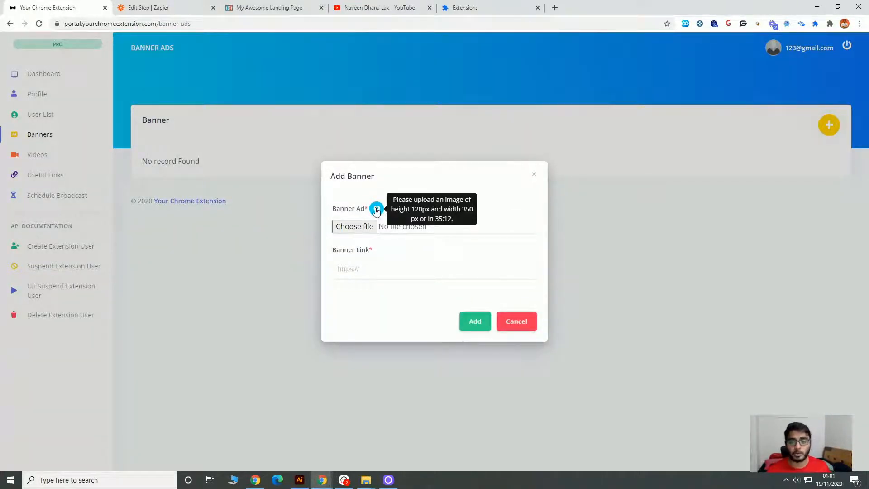
left_click(358, 226)
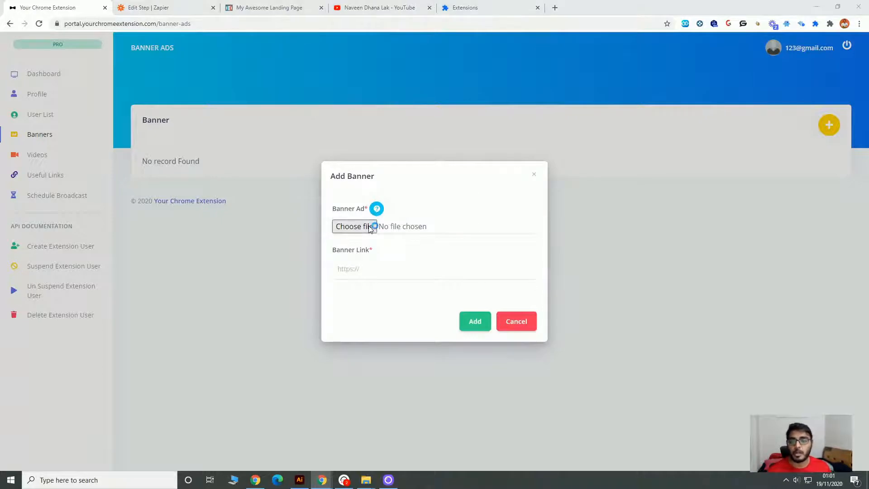
double_click(256, 93)
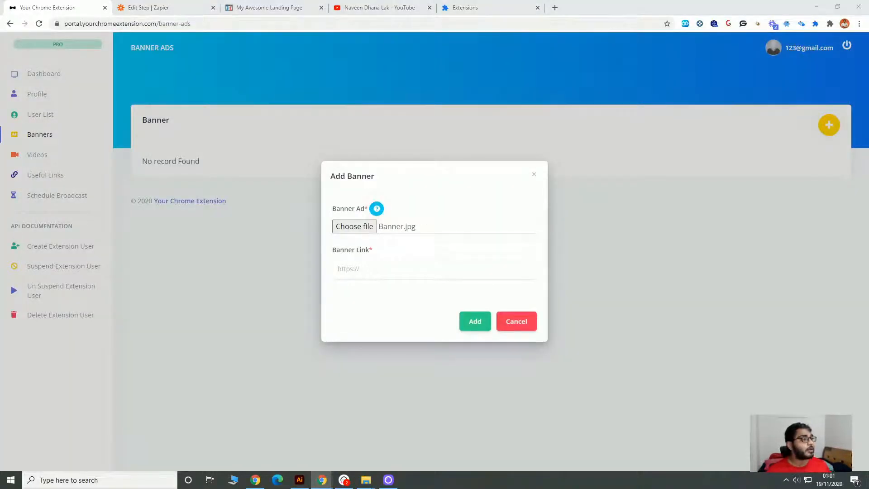
left_click(414, 275)
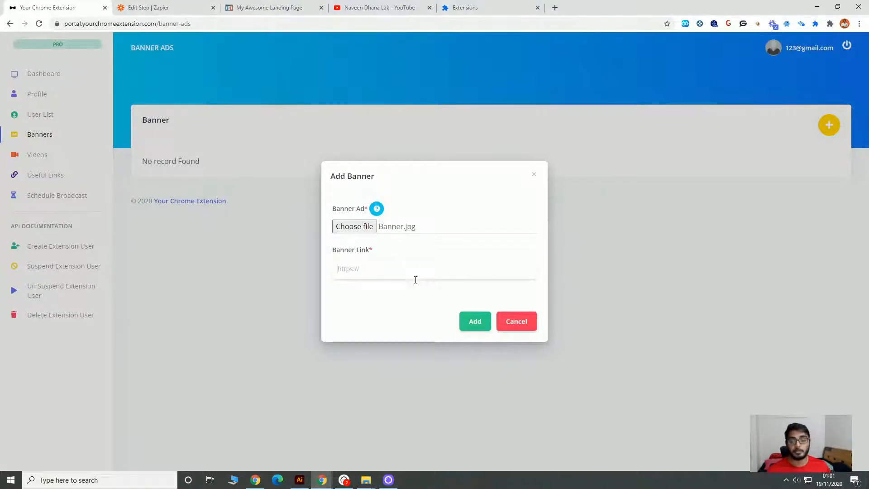
left_click(480, 327)
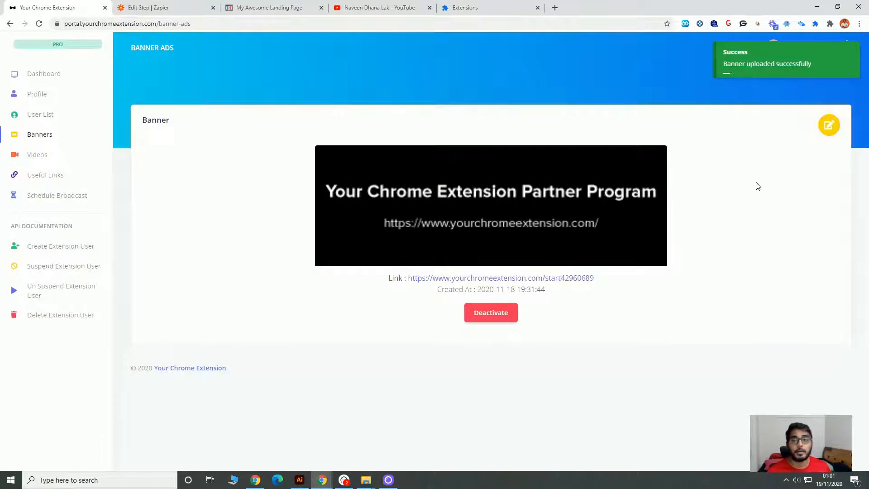
View the new banner in the My Extension popup, follow its link and close the linked page.
left_click(830, 25)
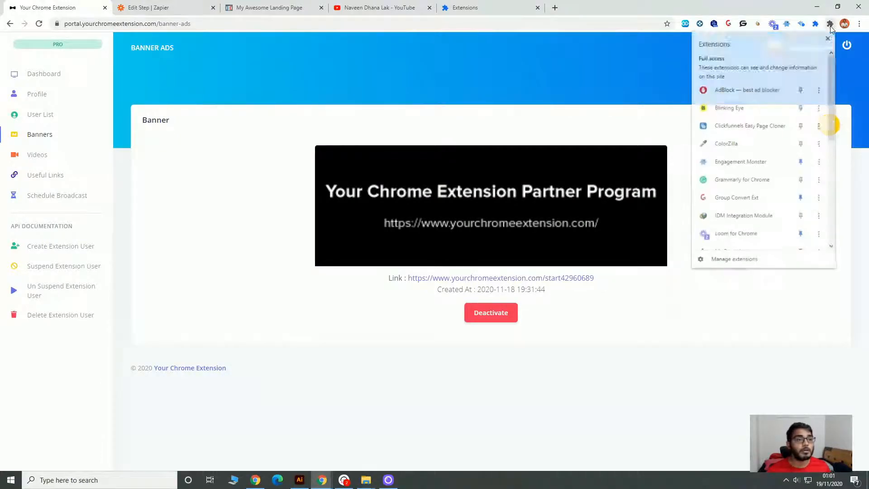
left_click(816, 24)
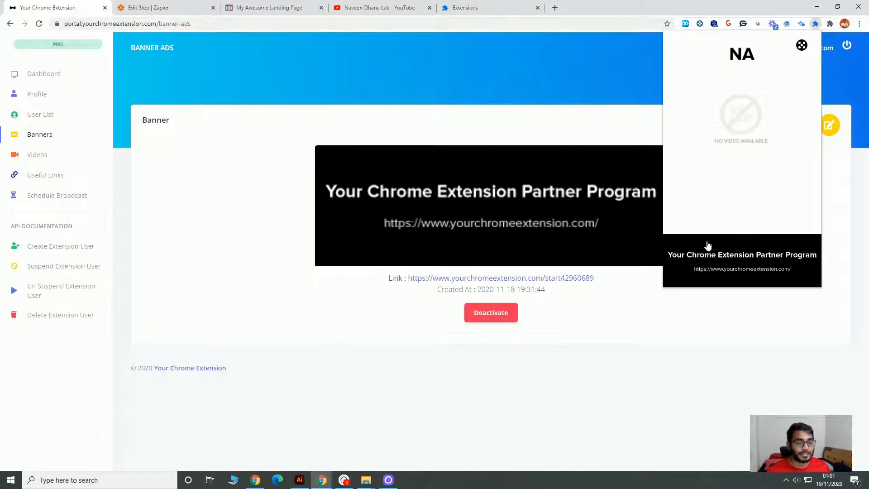
left_click(733, 257)
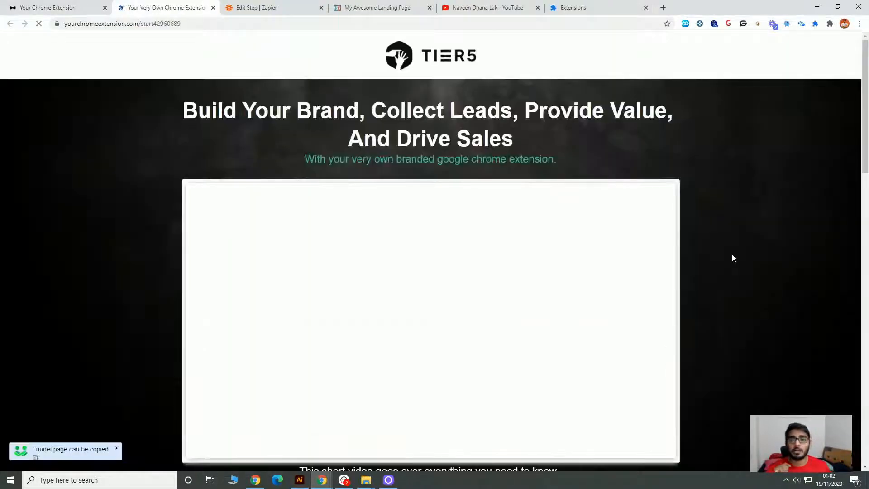
left_click(213, 8)
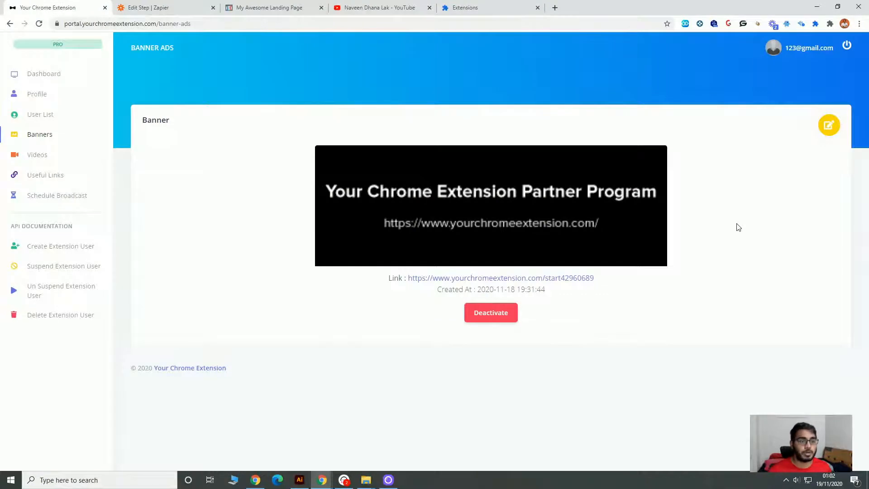
Start a new video entry in the portal with the title Partnership Update.
left_click(51, 158)
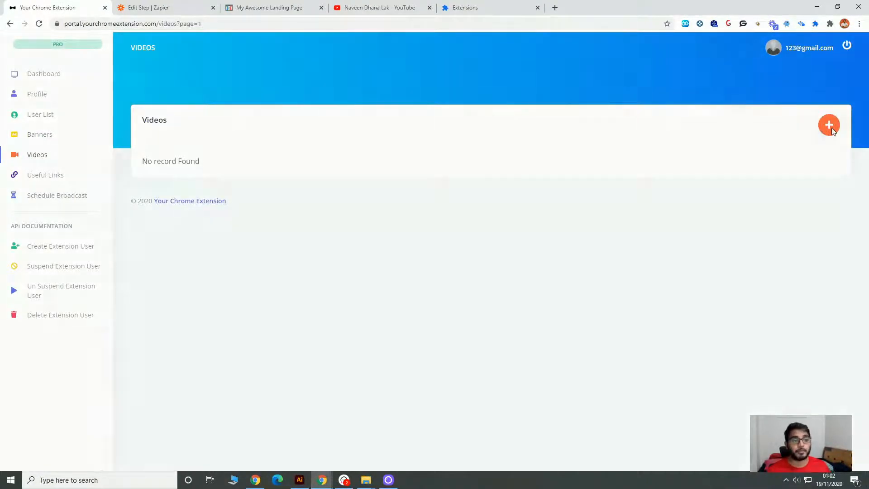
left_click(830, 129)
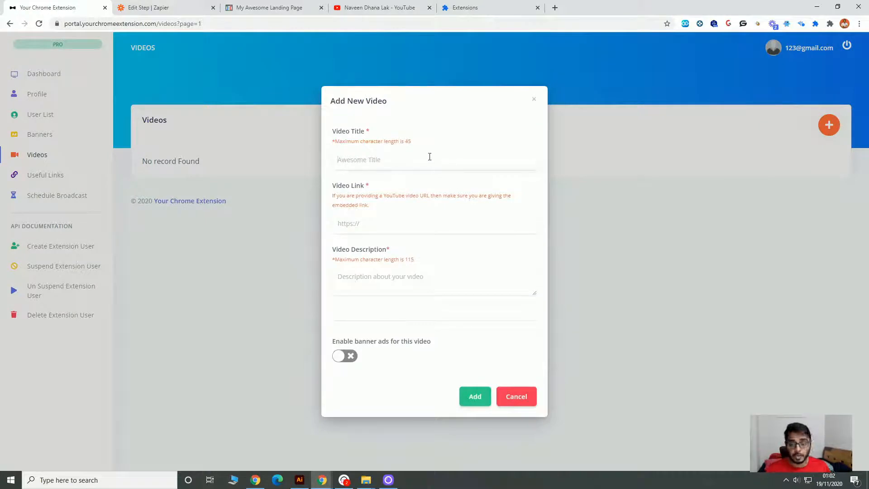
type("Partnersh")
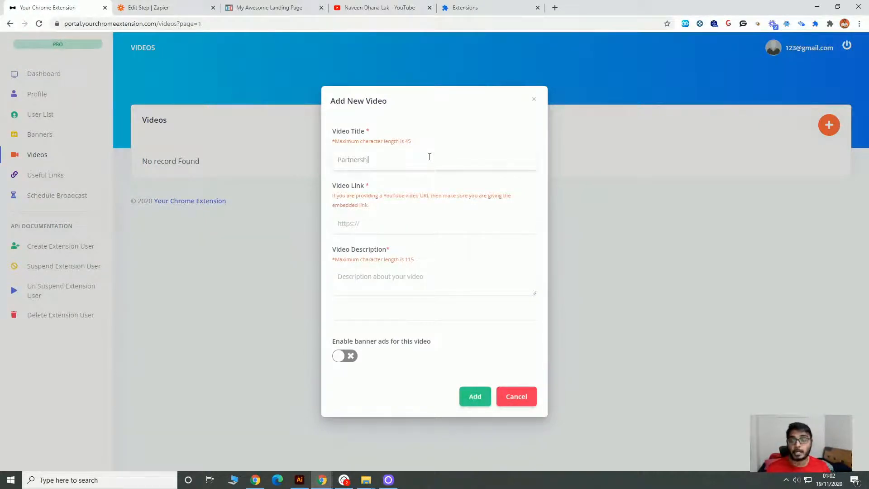
type("ip Update")
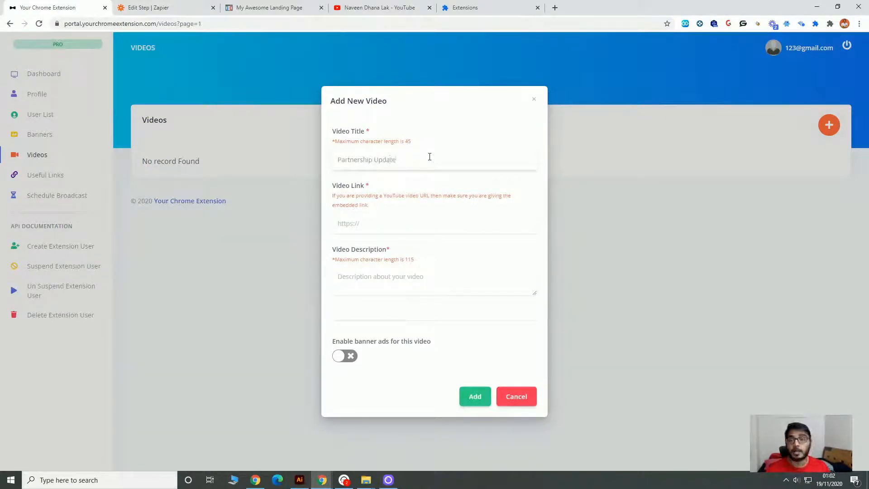
Copy the embed code of the Tier5 Partnership Update video from the YouTube channel.
left_click(357, 7)
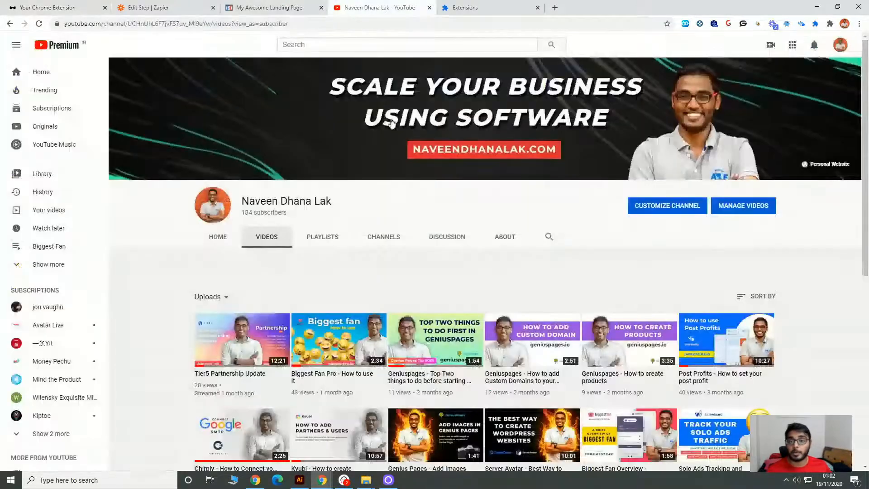
left_click(243, 350)
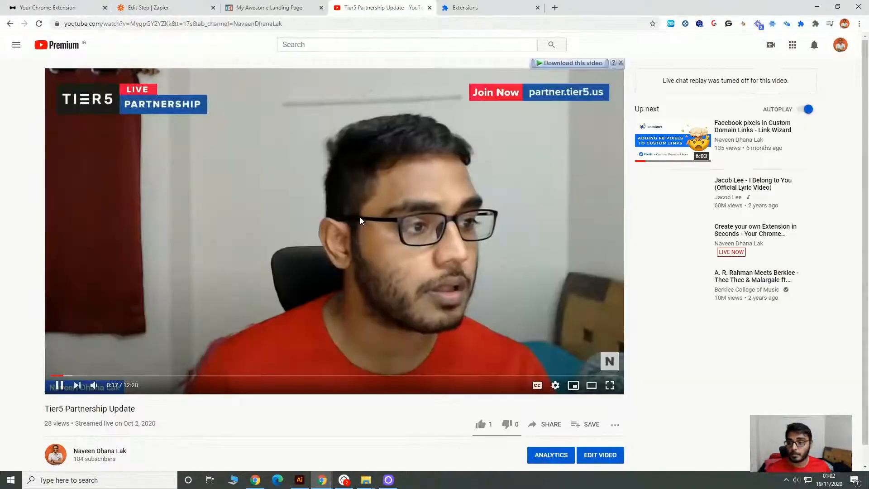
left_click(360, 220)
scroll(398, 229, "down", 5)
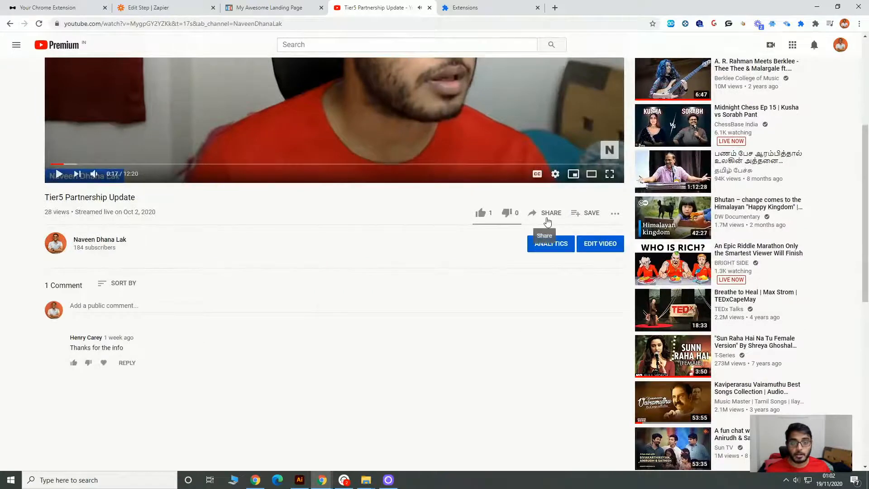
left_click(546, 221)
left_click(348, 231)
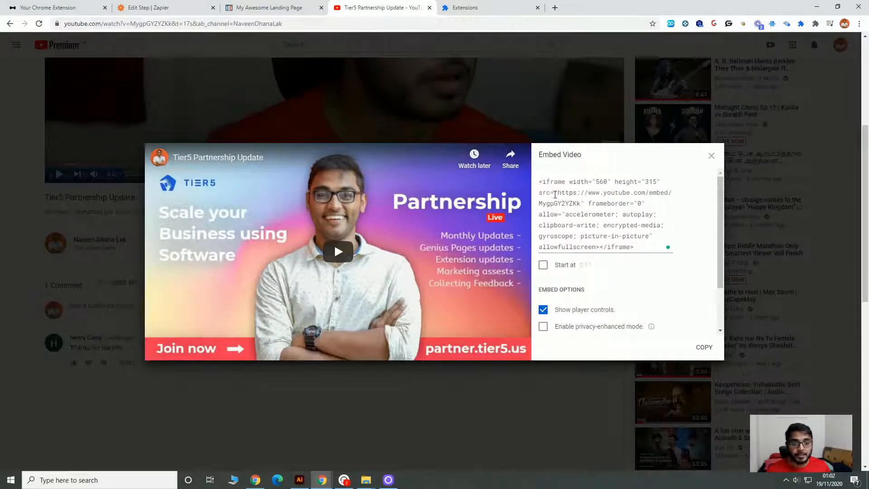
left_click_drag(557, 192, 581, 202)
right_click(559, 194)
left_click(559, 194)
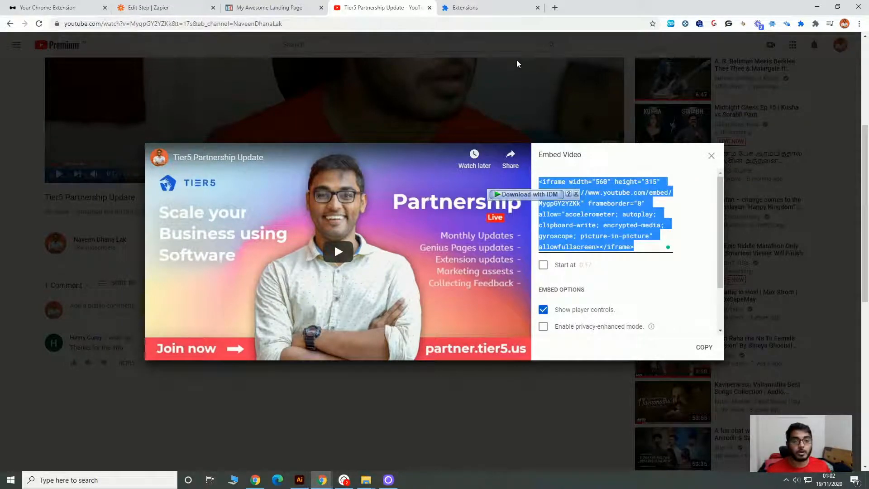
left_click(477, 53)
left_click(95, 9)
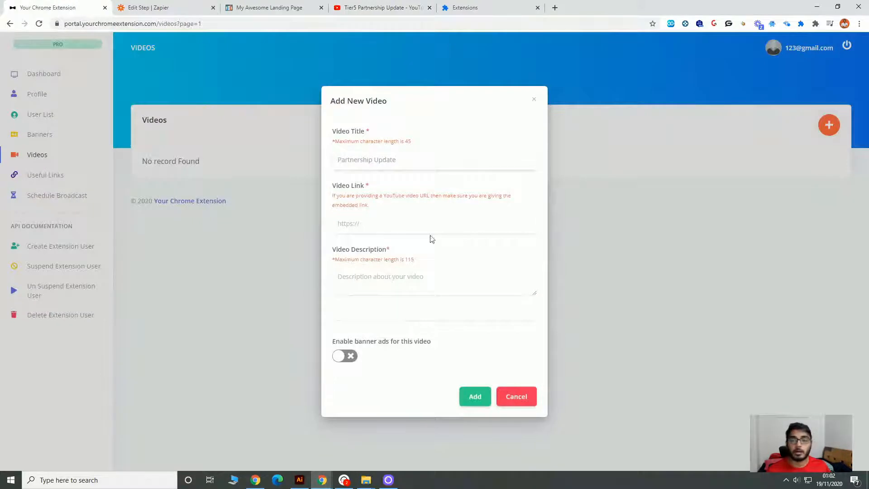
left_click(413, 226)
key("ctrl+v")
triple_click(385, 226)
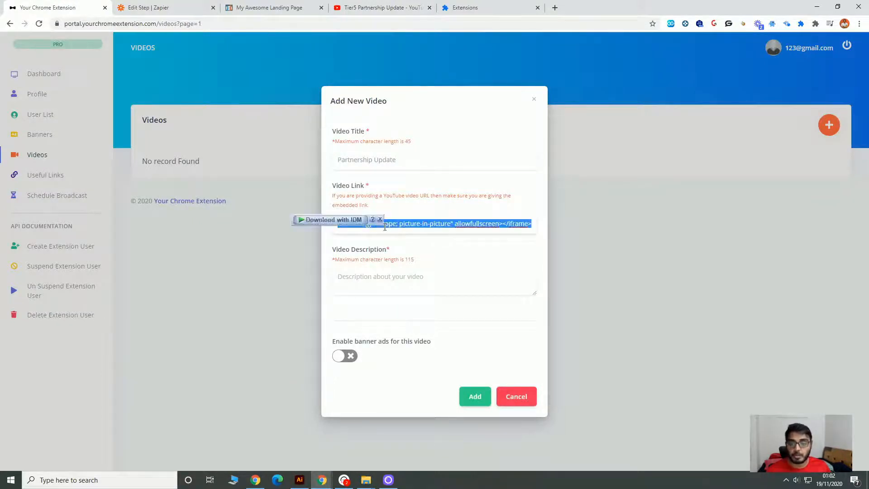
key("Left")
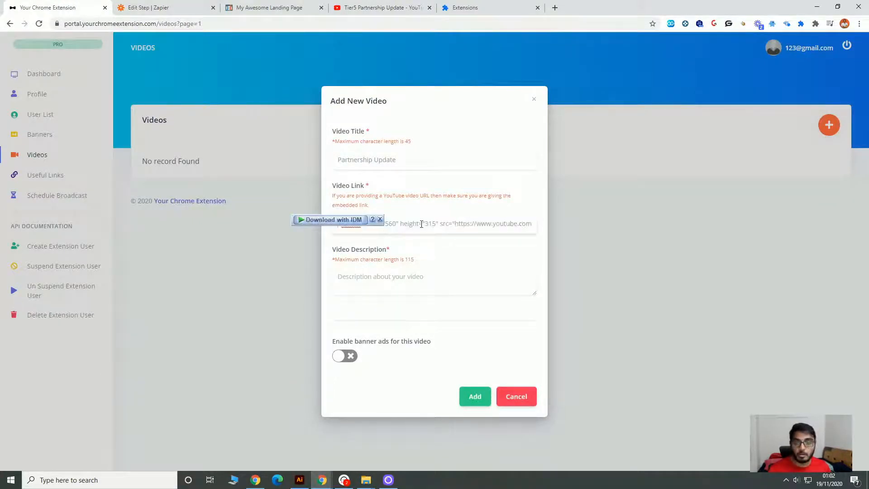
left_click(380, 219)
left_click_drag(455, 222, 327, 227)
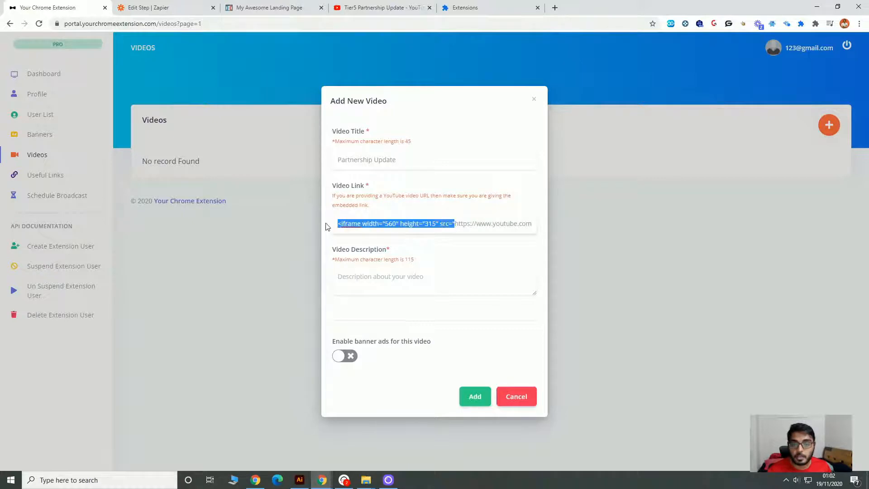
key("BackSpace")
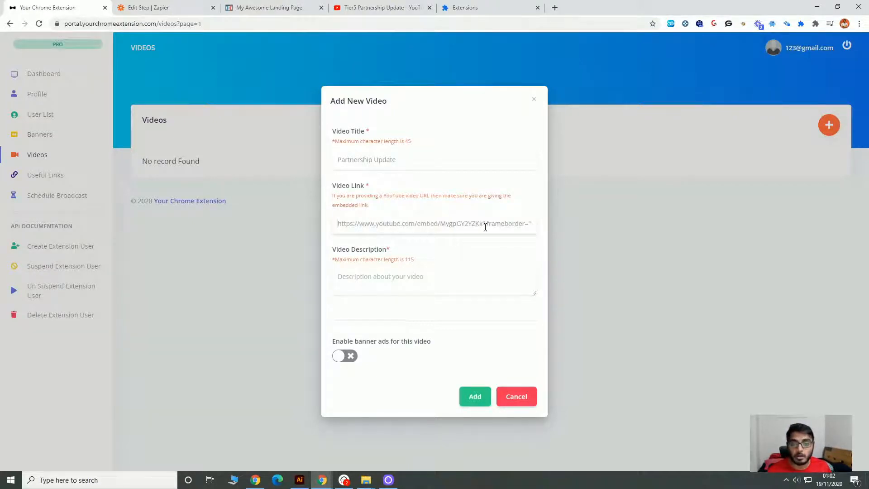
left_click_drag(483, 222, 535, 223)
key("BackSpace")
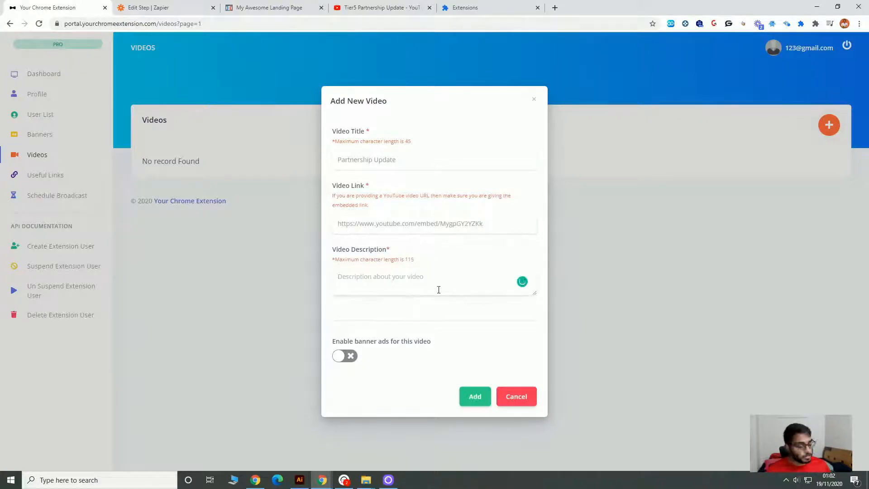
type("J")
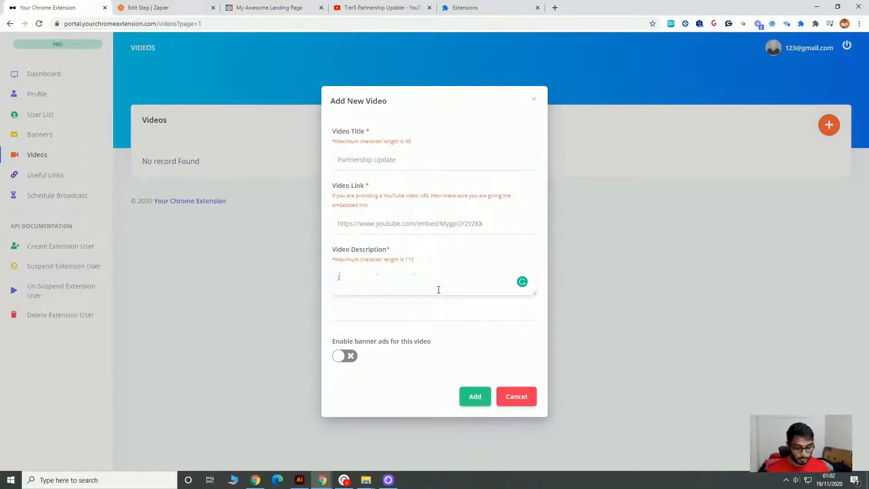
type("oin the Partnership")
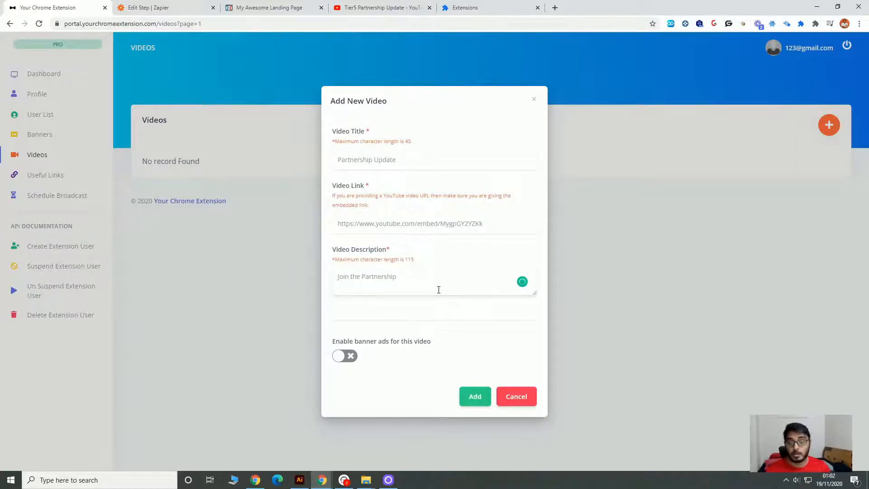
left_click(349, 356)
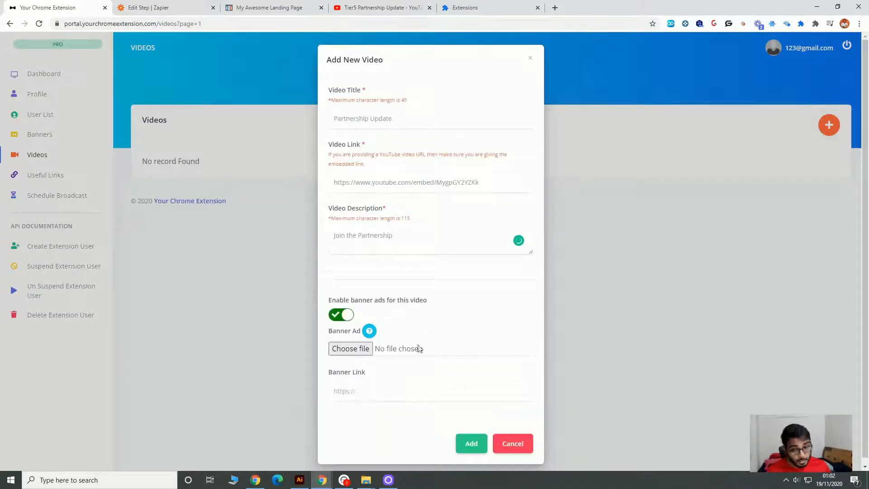
left_click(367, 353)
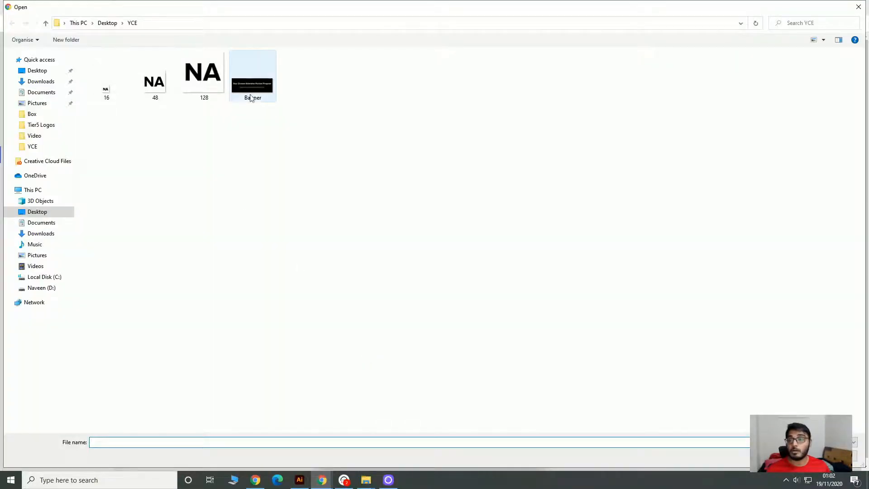
double_click(251, 99)
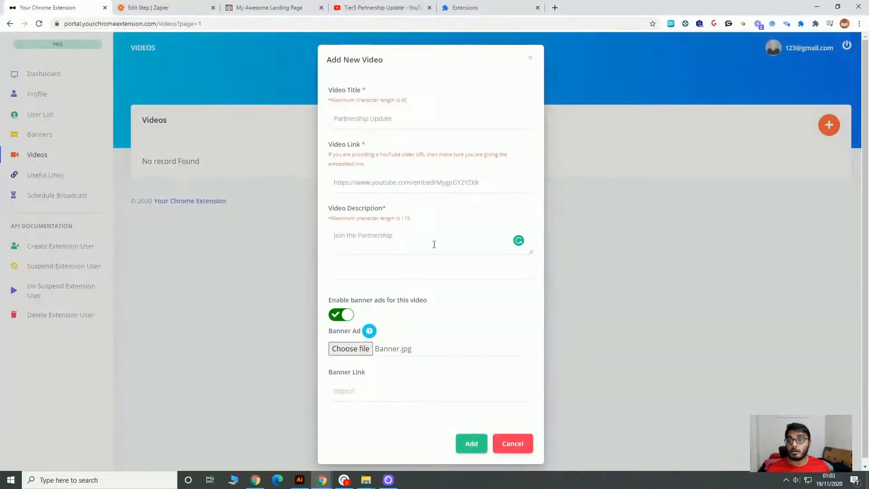
left_click(378, 389)
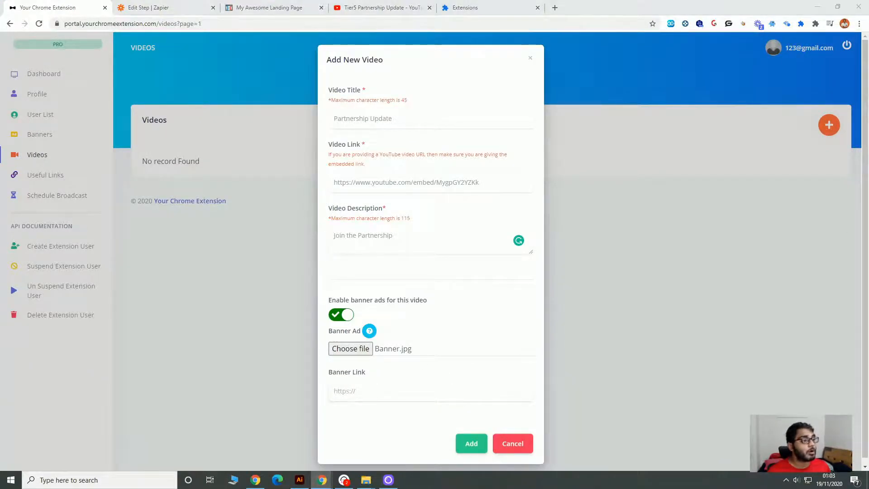
left_click(434, 386)
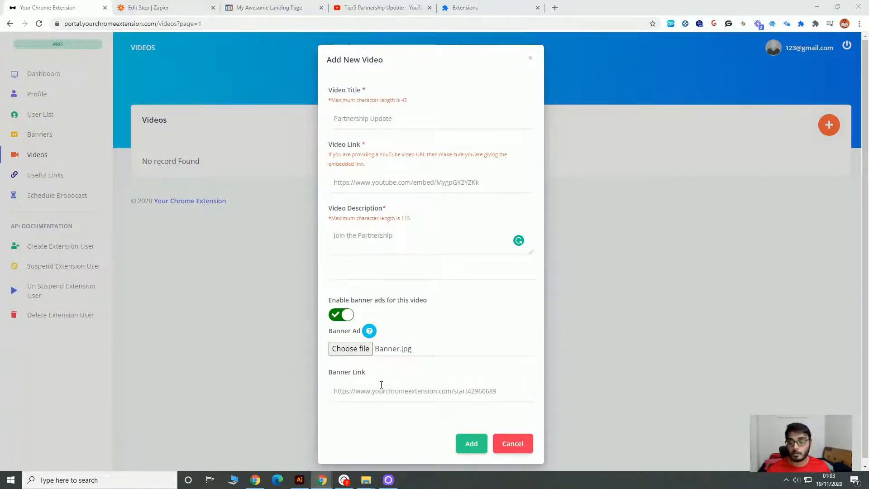
left_click(471, 444)
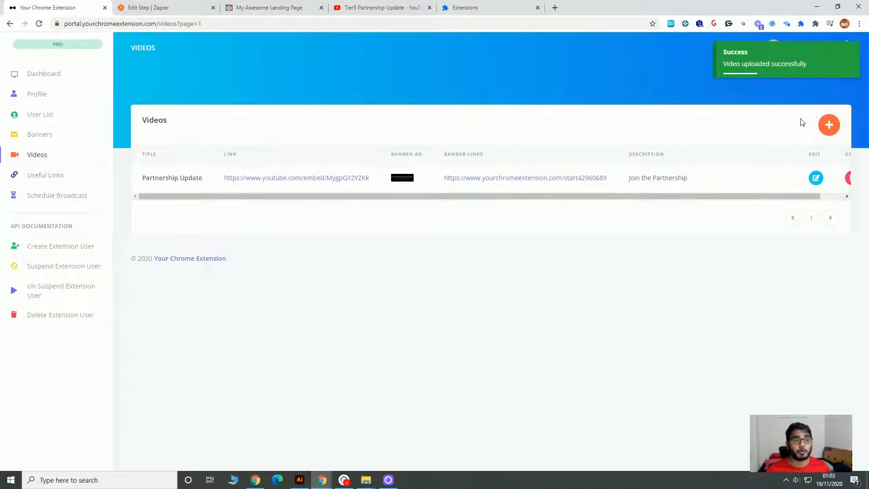
Open the My Extension popup to examine the added video, its description and the banner.
left_click(800, 23)
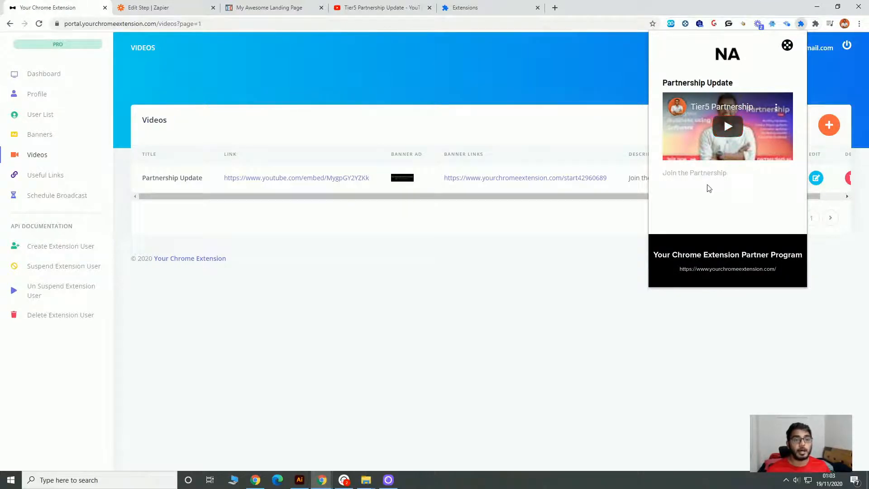
triple_click(685, 173)
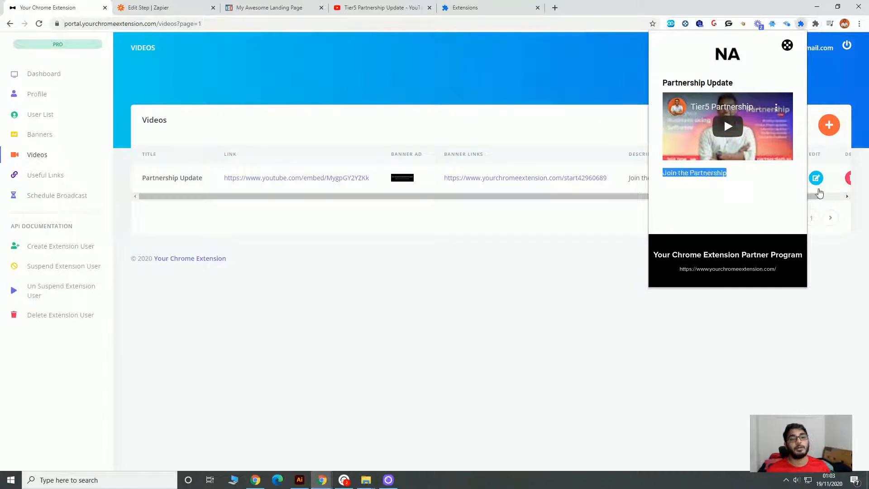
left_click(578, 346)
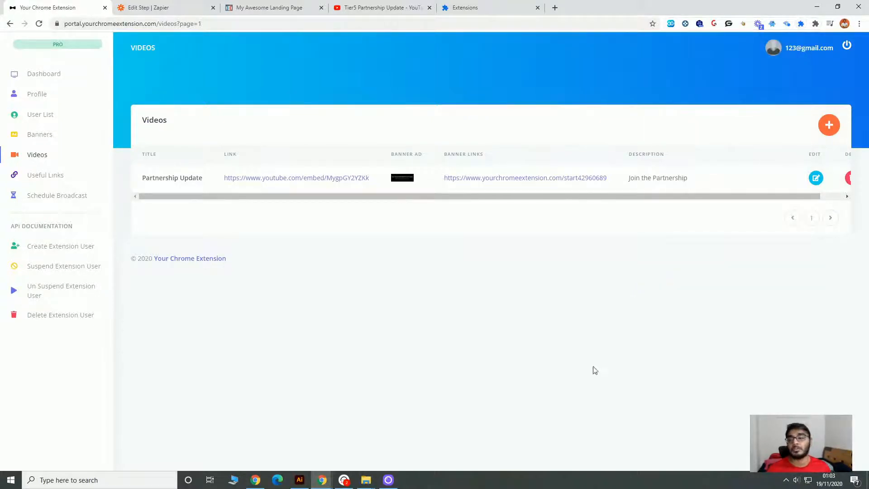
left_click(50, 176)
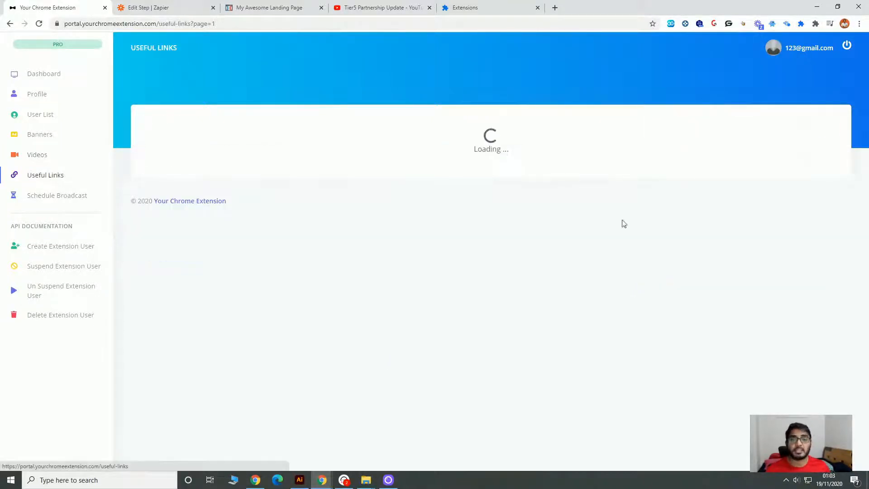
left_click(828, 125)
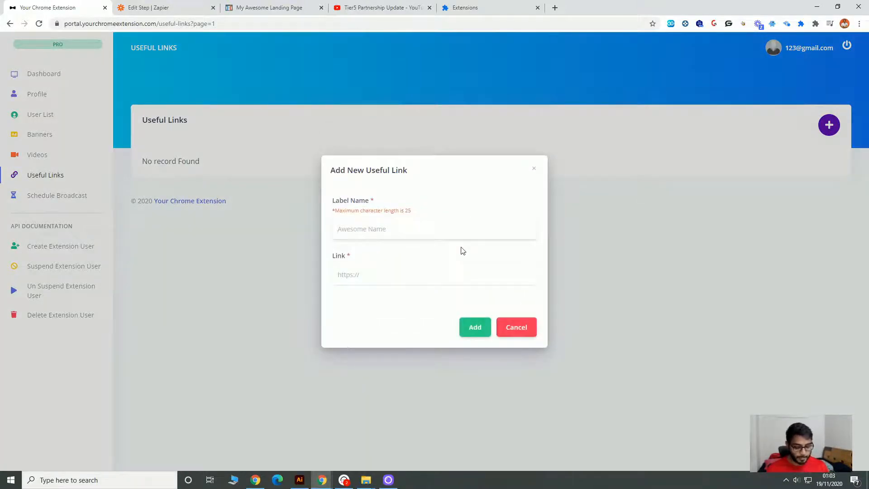
type("Partnership")
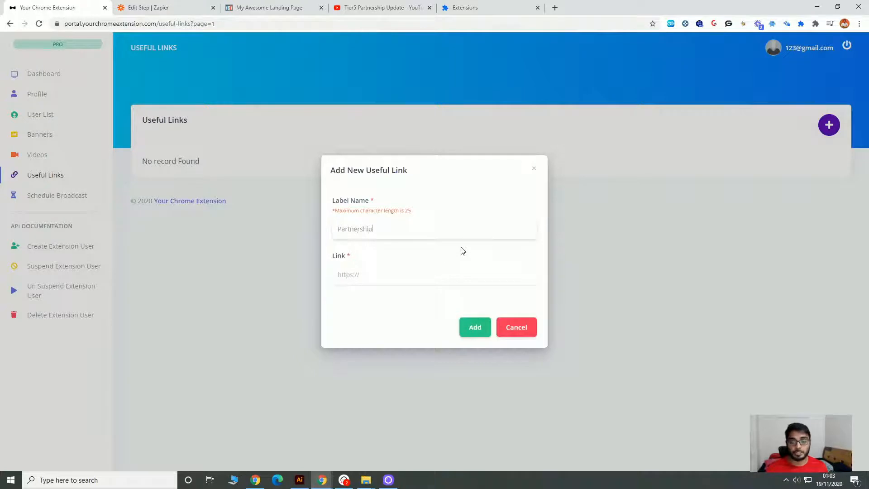
left_click(485, 335)
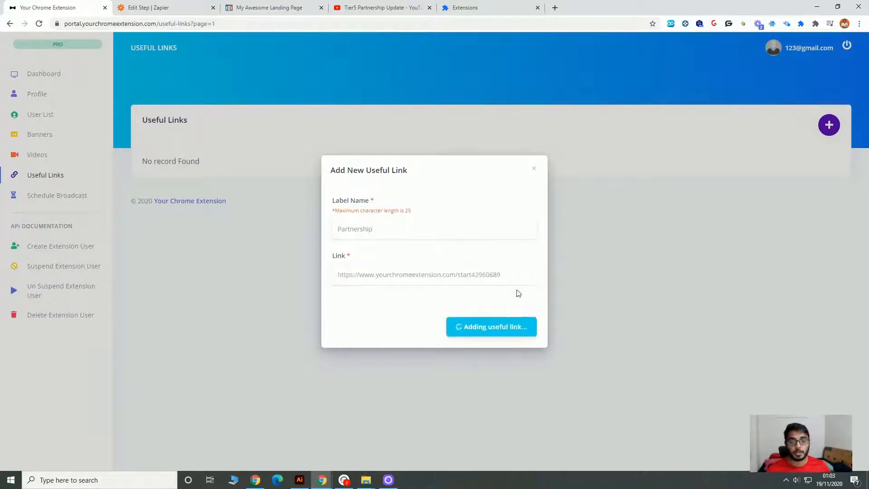
Open the useful links in the My Extension popup to examine the Partnership entry.
left_click(800, 24)
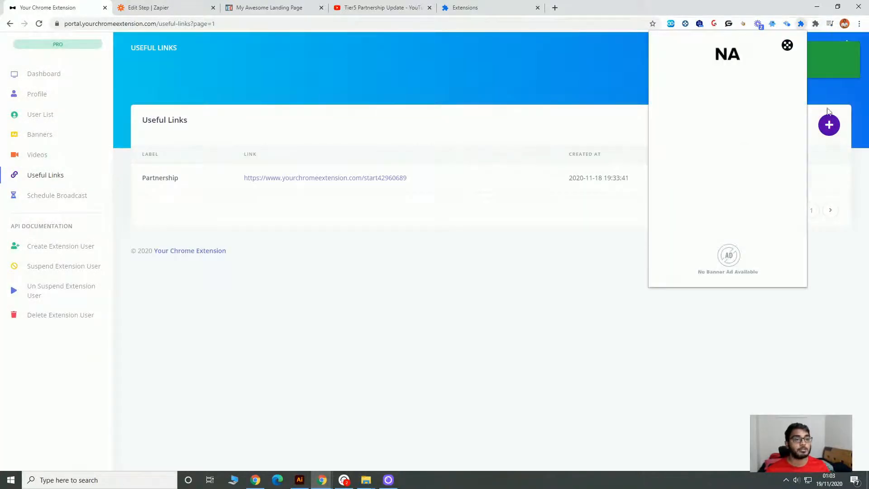
left_click(787, 45)
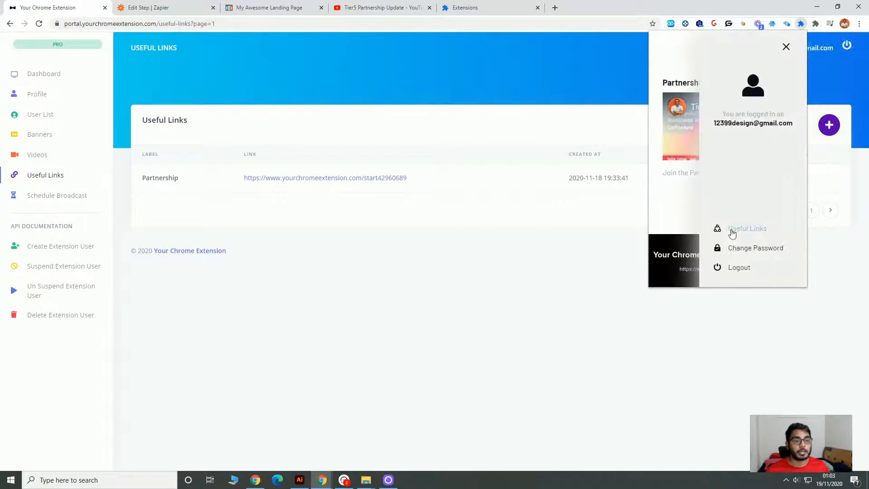
left_click(730, 228)
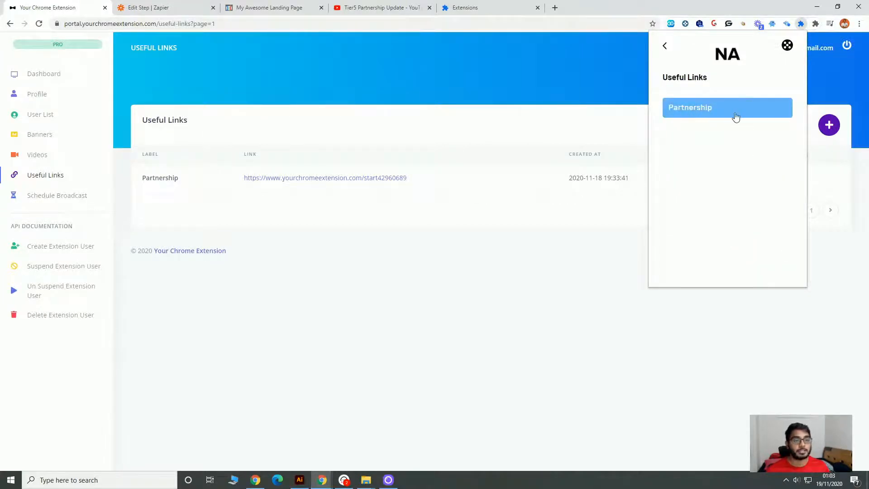
left_click(503, 251)
left_click(823, 131)
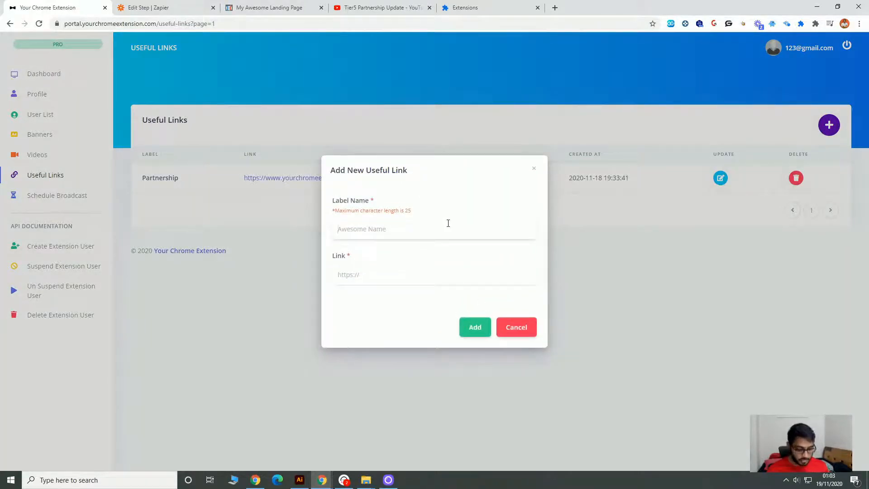
type("Program")
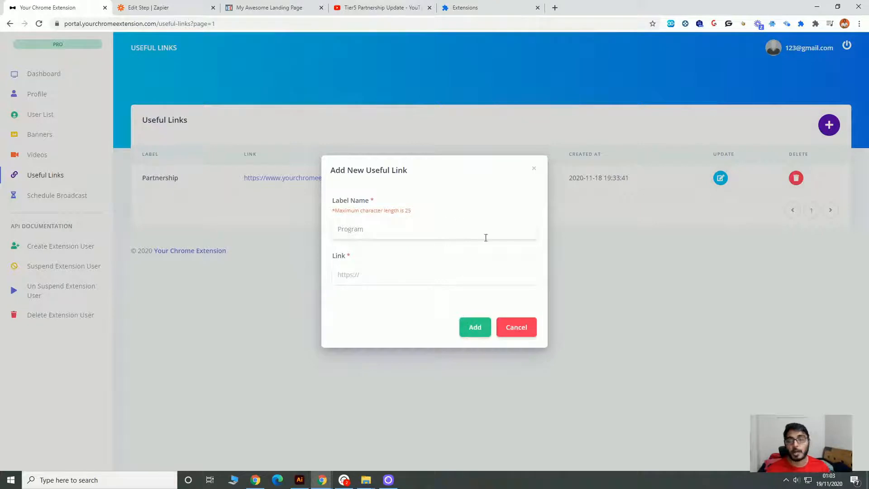
left_click(498, 279)
left_click(475, 322)
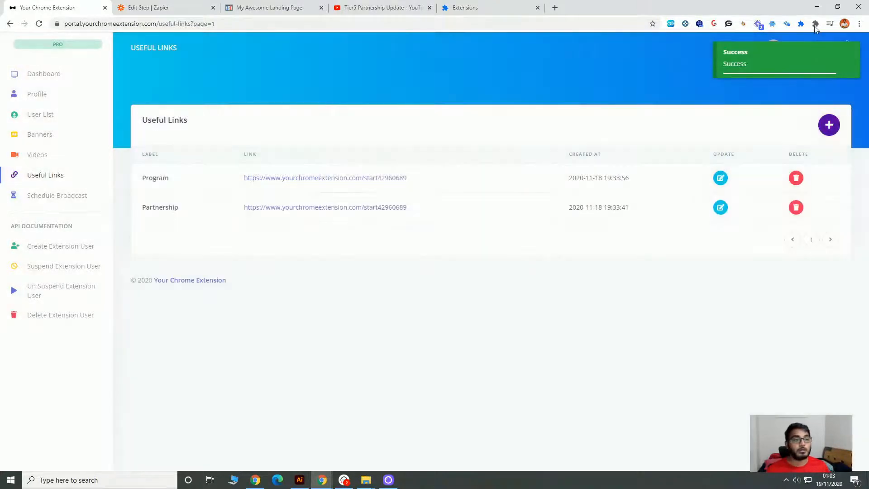
Check both useful links in the My Extension popup and dismiss the new video notification.
left_click(801, 23)
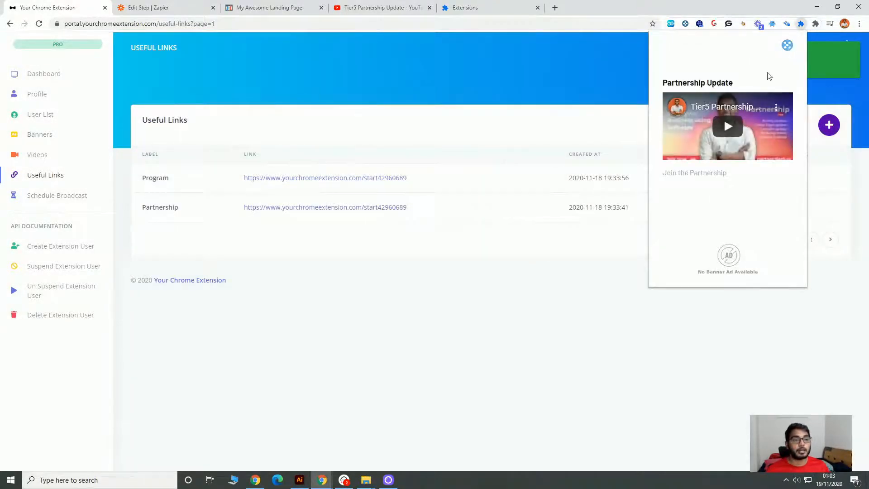
left_click(785, 44)
left_click(747, 231)
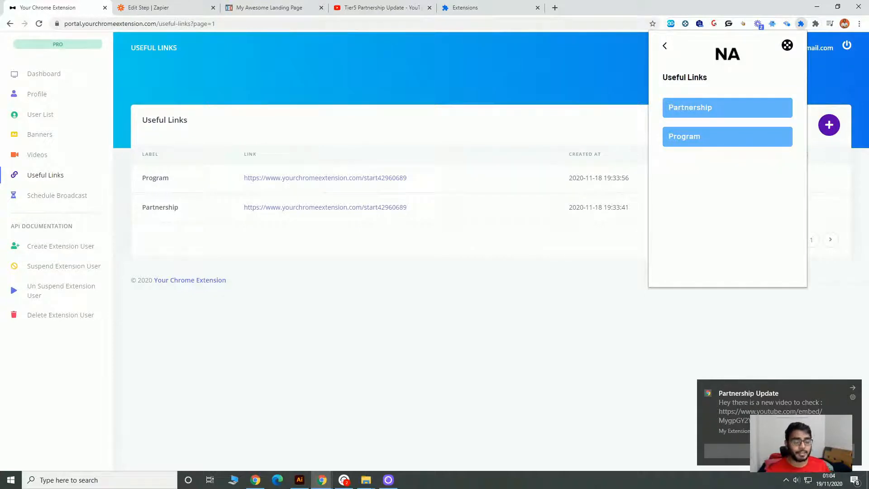
left_click(853, 390)
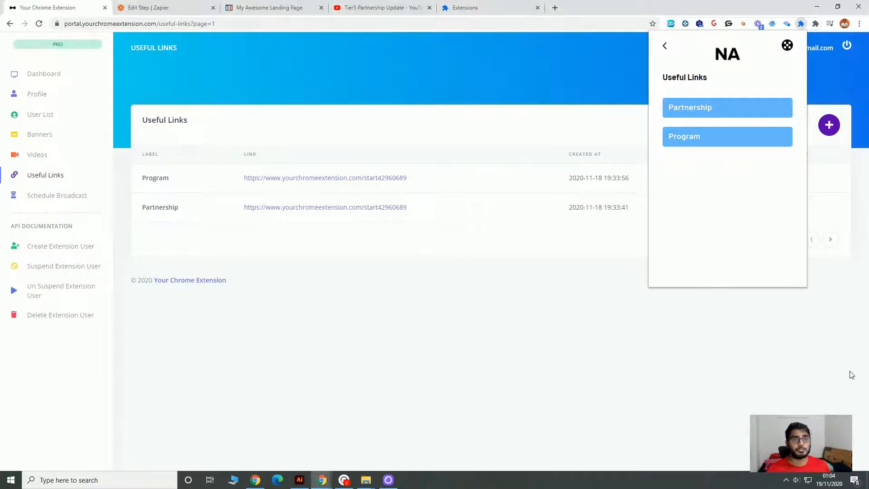
left_click(602, 392)
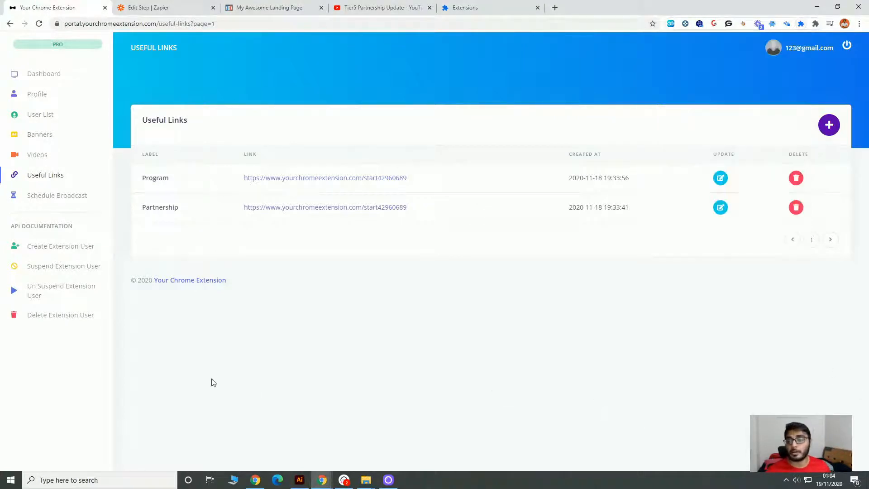
Start a new scheduled broadcast and set its date and time to 11/18/2020 1:00 PM.
left_click(58, 198)
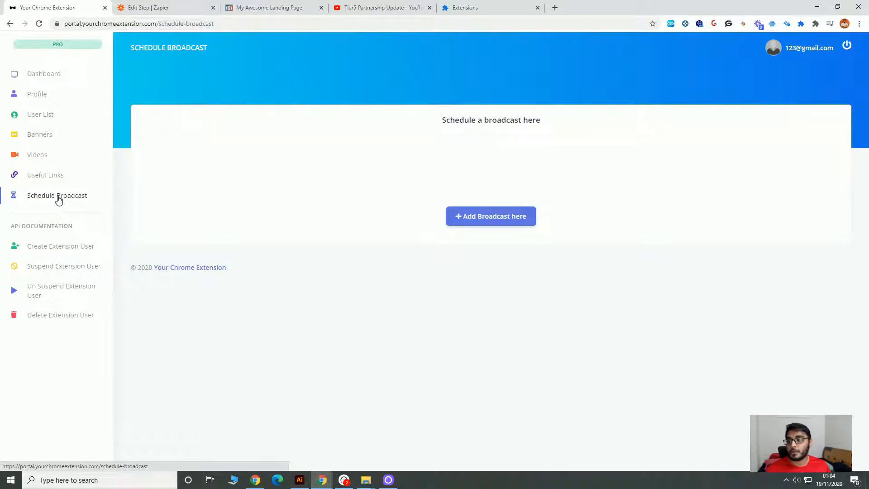
left_click(512, 221)
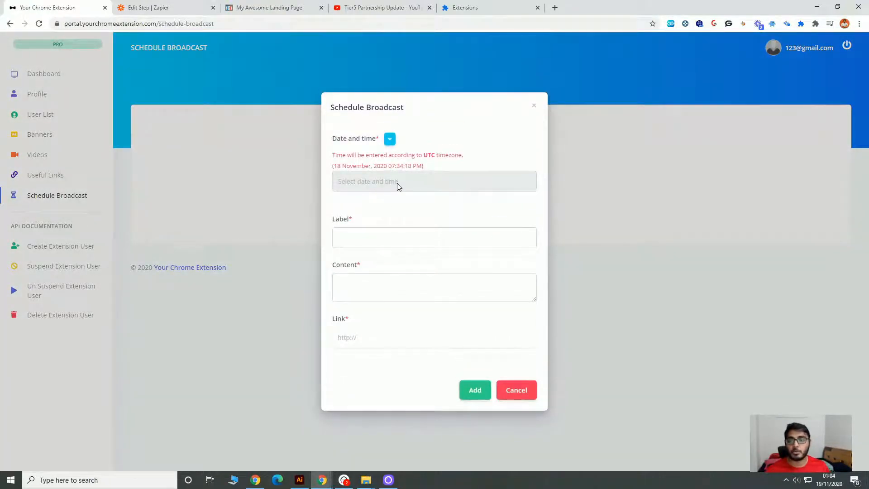
left_click(389, 139)
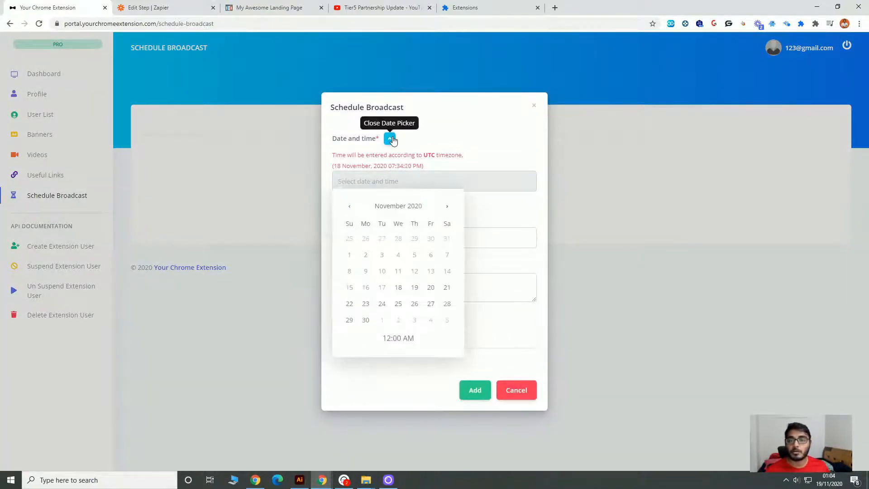
left_click(401, 289)
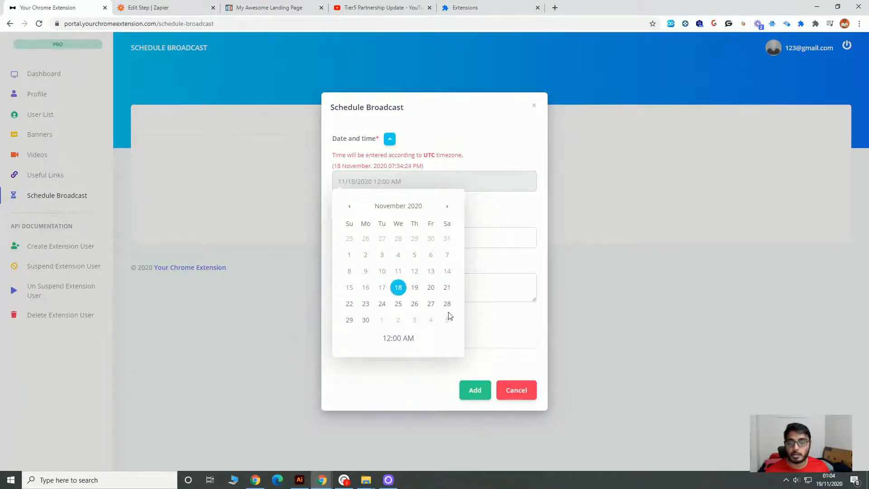
left_click(403, 337)
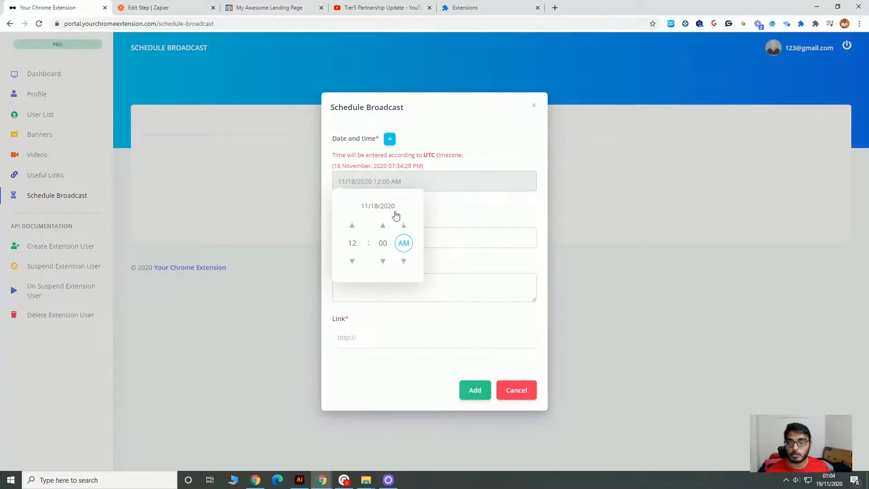
left_click(401, 247)
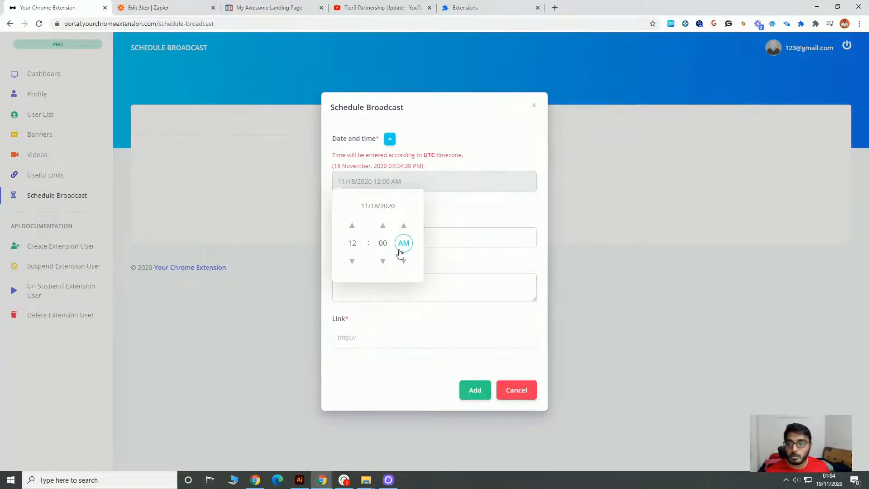
left_click(352, 262)
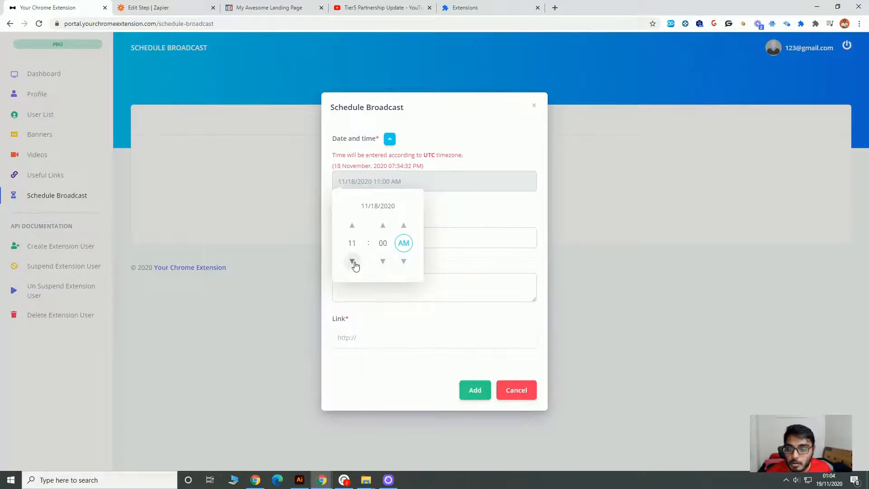
left_click(352, 225)
left_click(352, 226)
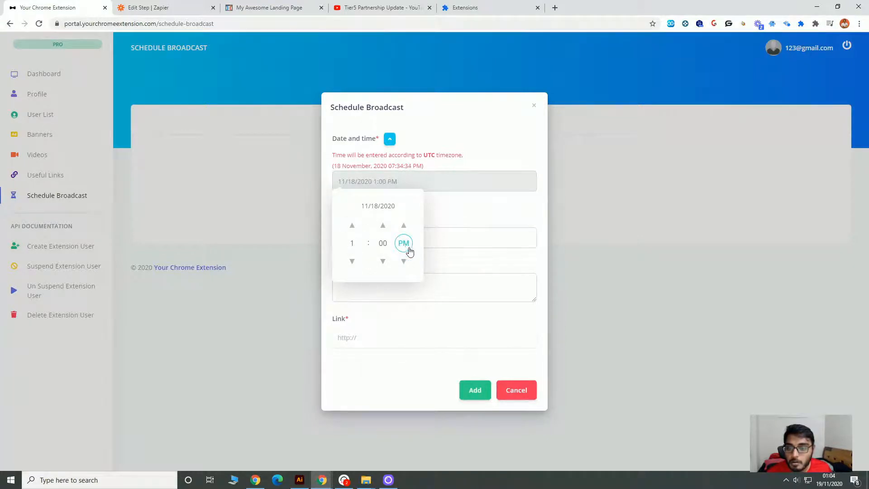
left_click(450, 232)
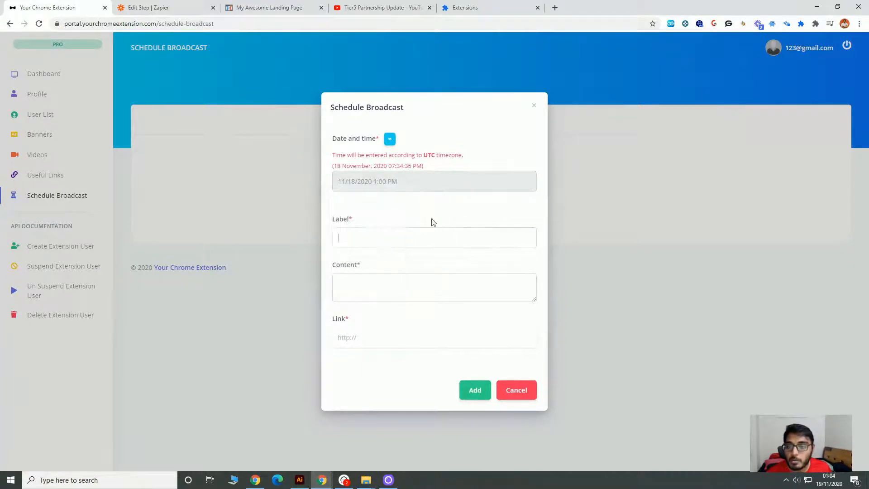
Change the broadcast date to 11/19/2020 and review its time setting.
left_click(389, 139)
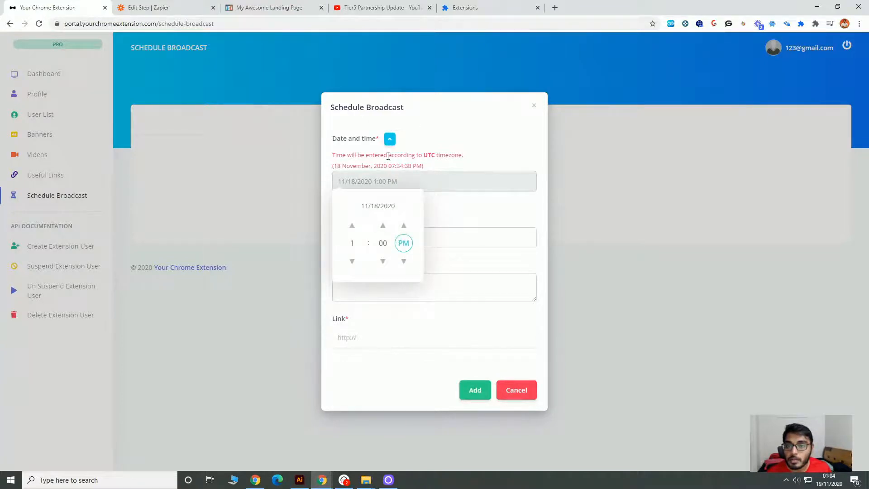
left_click(352, 206)
left_click(414, 287)
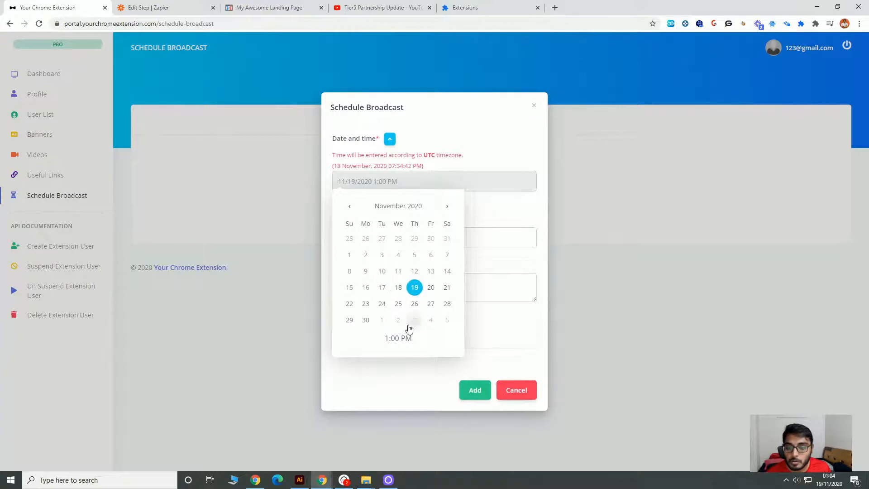
left_click(399, 338)
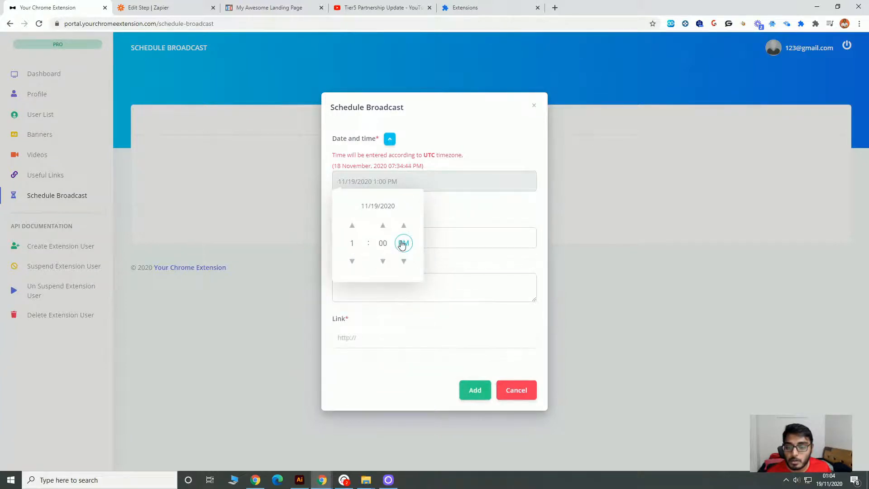
left_click(462, 244)
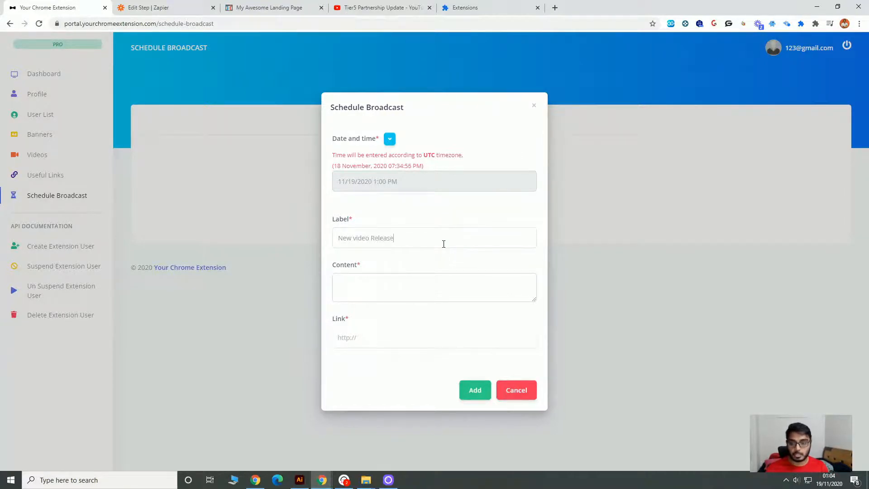
left_click(479, 283)
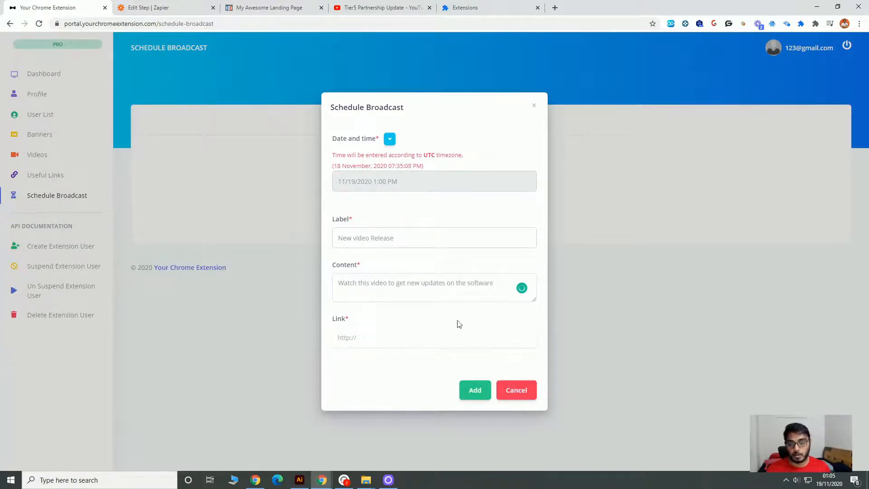
left_click(457, 334)
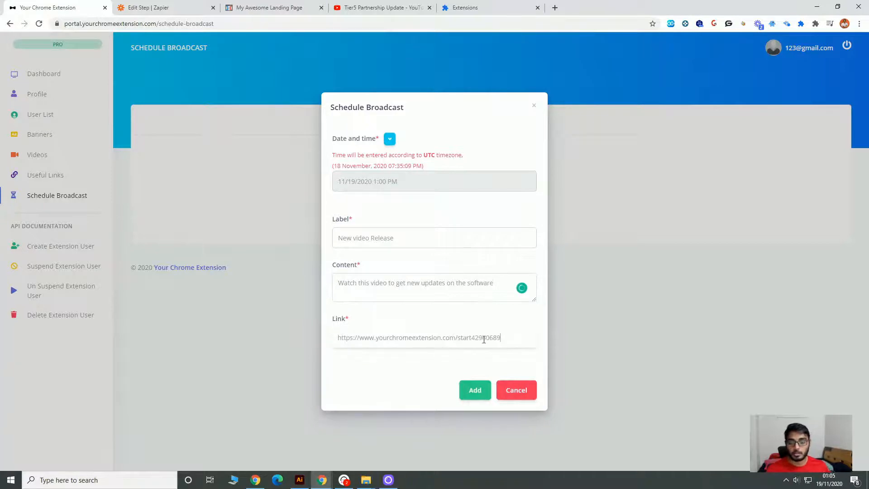
left_click(476, 401)
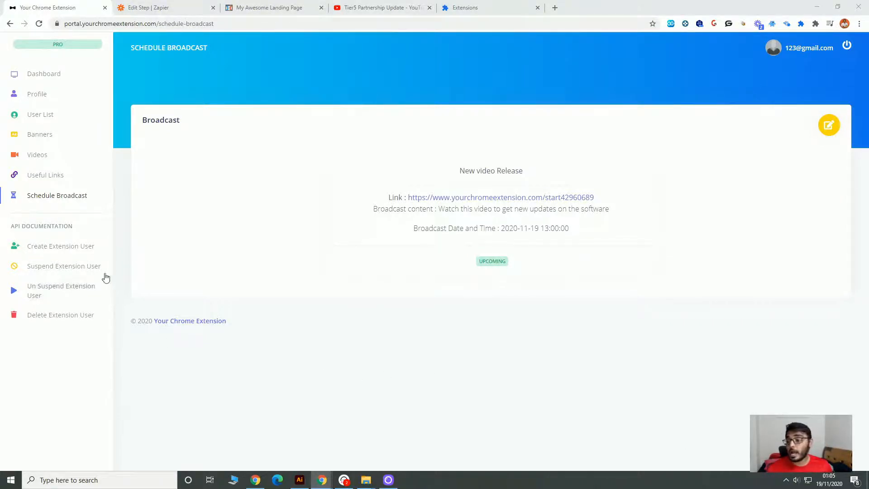
Examine the Create Extension User API documentation, the Zapier trigger setup and the opt-in landing page.
left_click(94, 251)
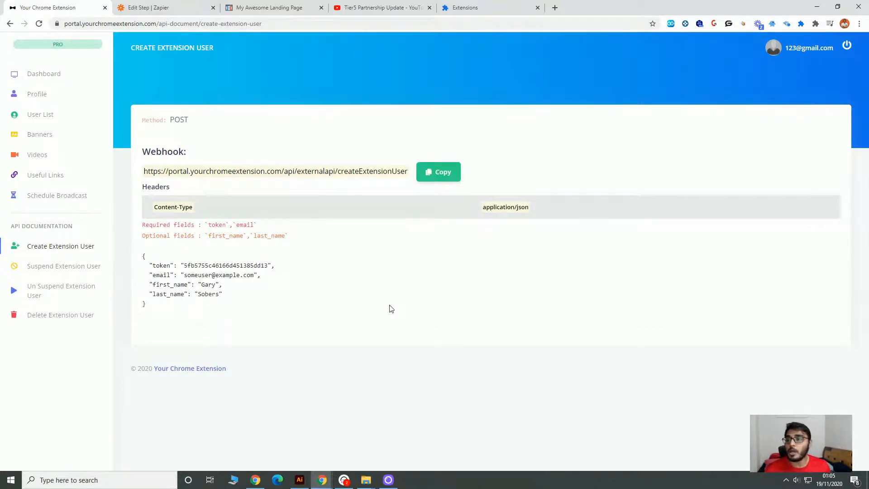
left_click(133, 4)
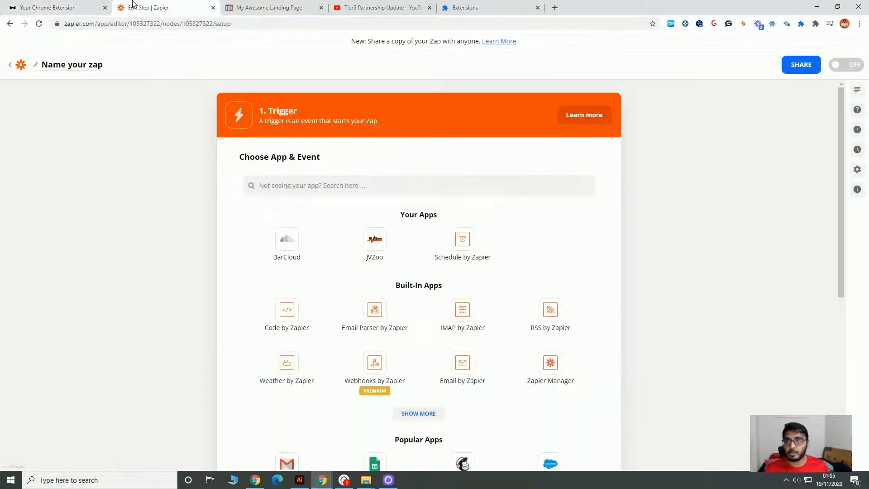
left_click(248, 6)
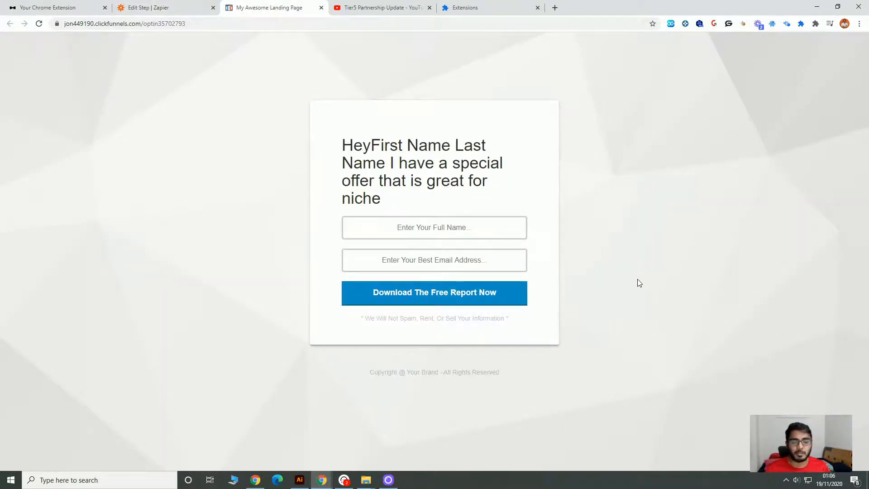
left_click(166, 4)
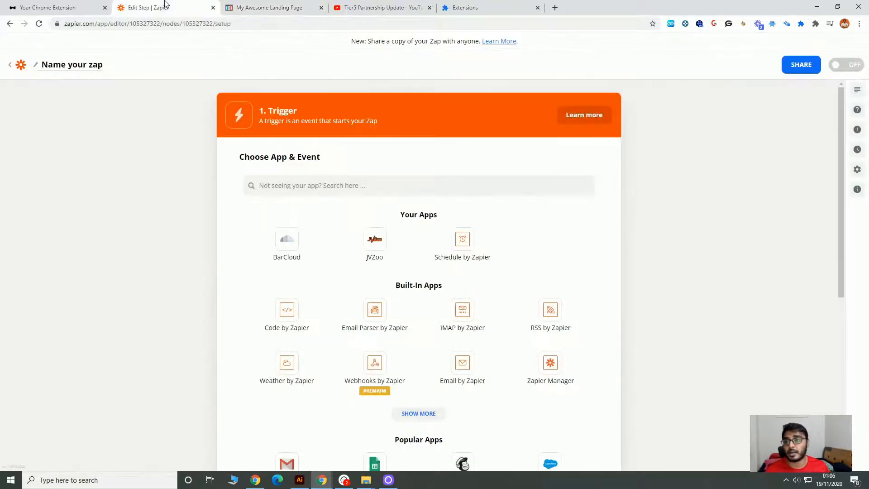
Set the Zap trigger to ClickFunnels with the New Contact Activity event and continue to the account selection.
left_click(433, 187)
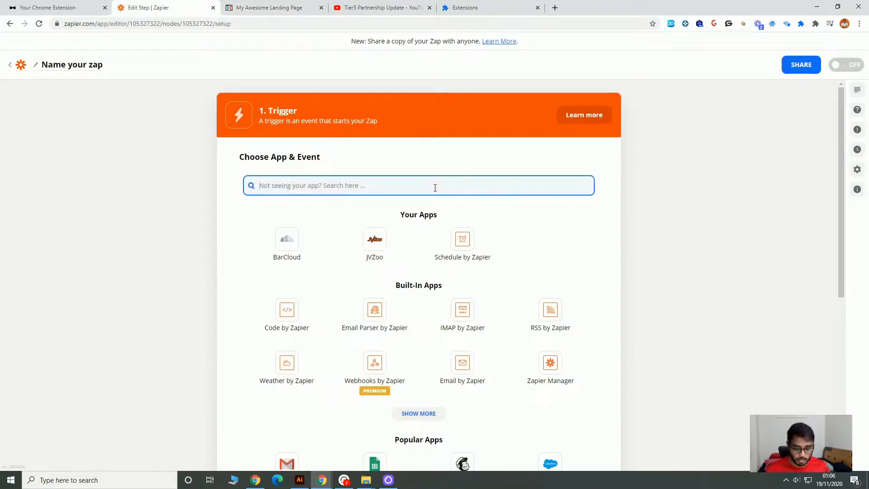
type("clic")
left_click(294, 237)
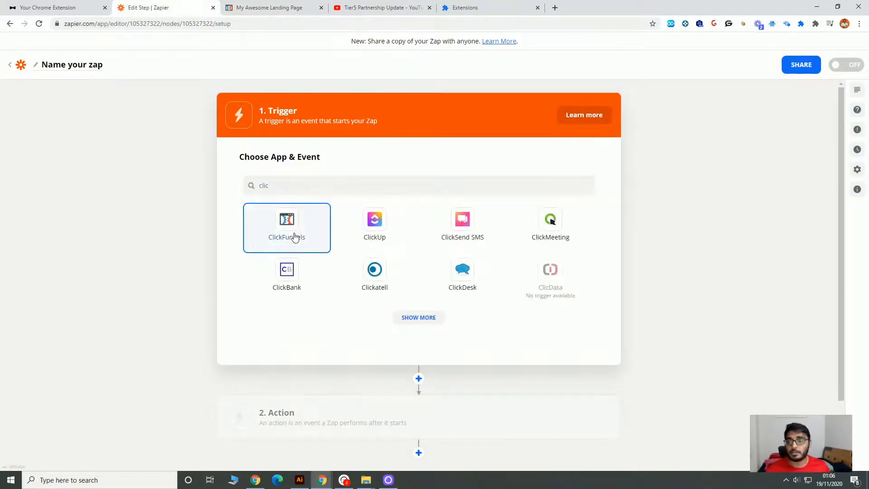
left_click(389, 249)
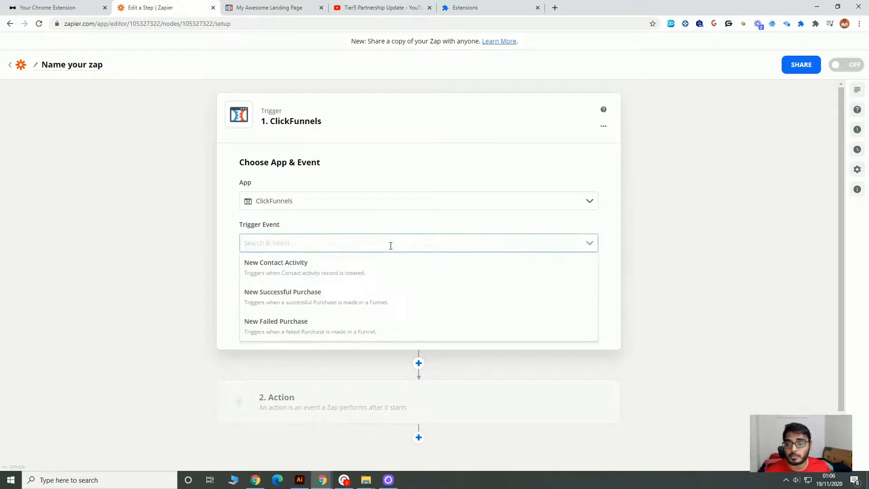
left_click(378, 279)
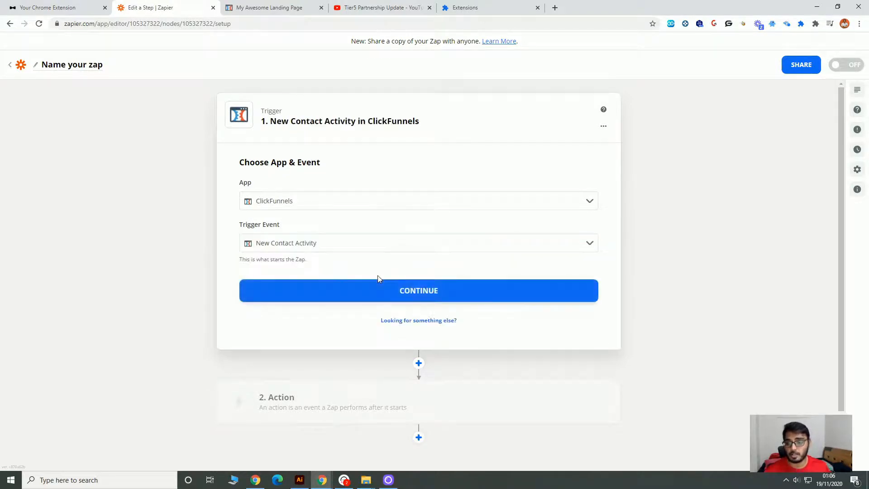
left_click(380, 301)
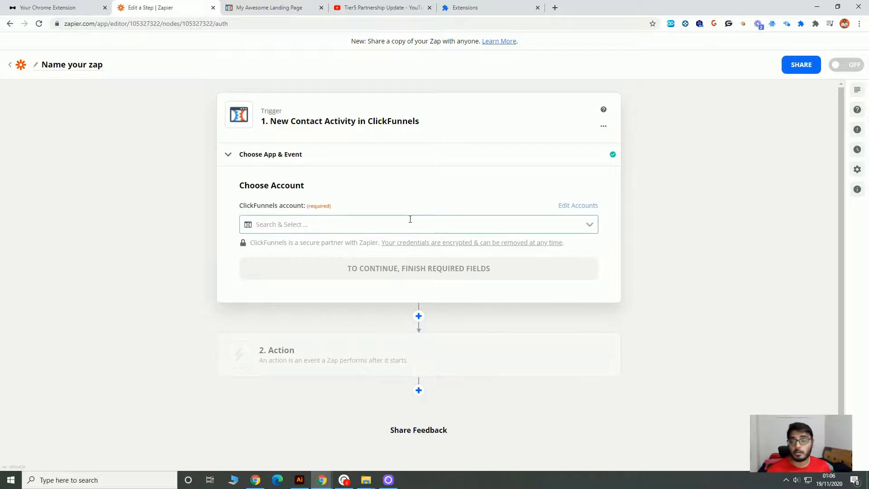
Choose the ClickFunnels #5 account for the trigger and continue to the contact customization.
left_click(409, 220)
left_click_drag(593, 258, 593, 298)
left_click(388, 273)
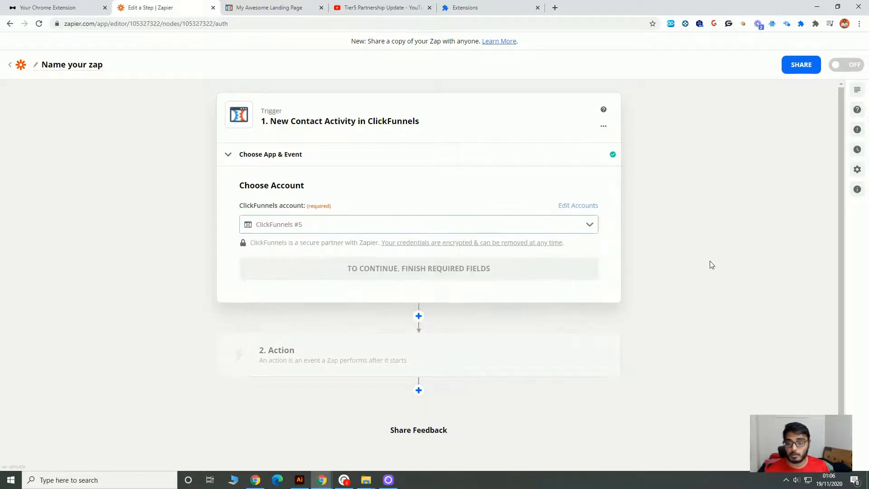
left_click(432, 276)
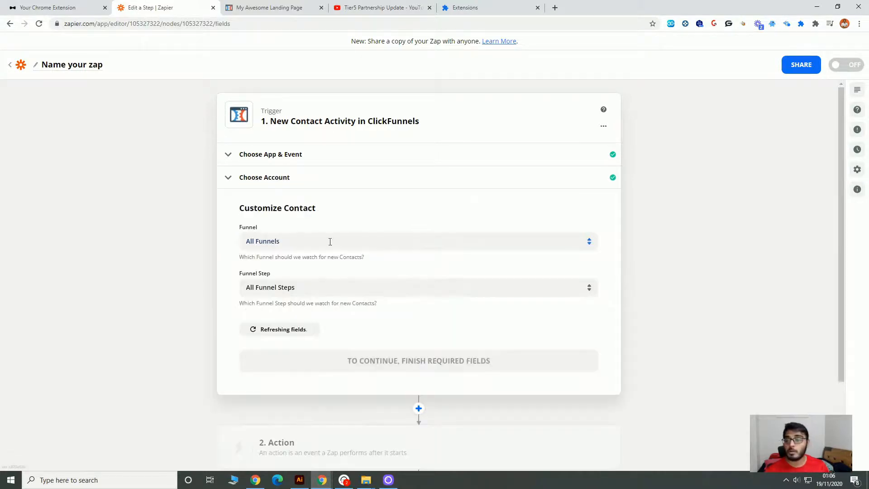
Search the trigger's funnels for "magic zap" and select Magic Zap - Test Funnel.
left_click(330, 241)
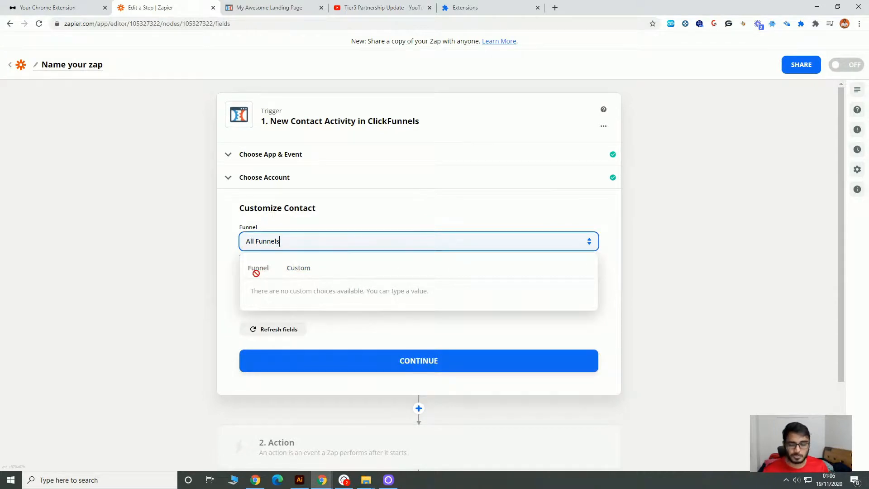
left_click(669, 271)
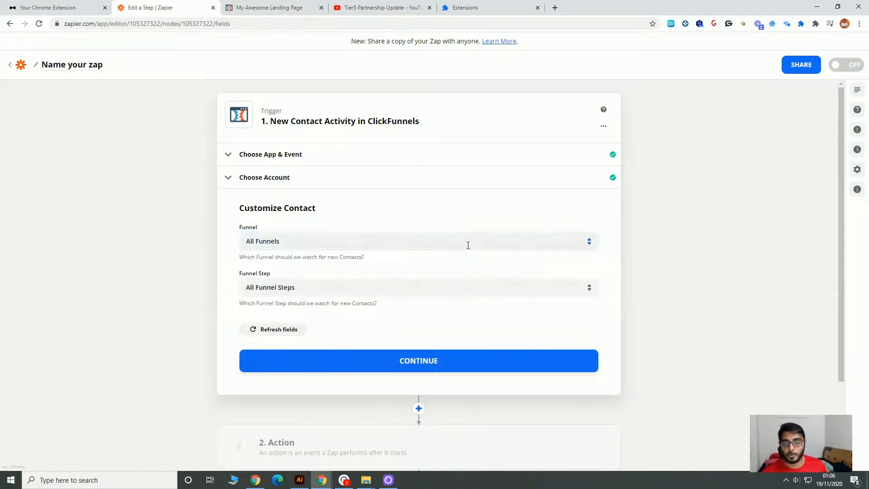
left_click(467, 243)
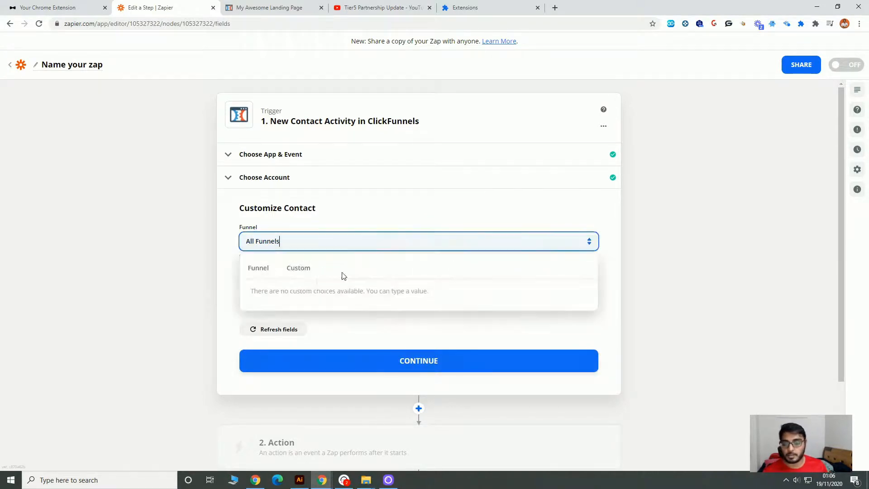
left_click(261, 270)
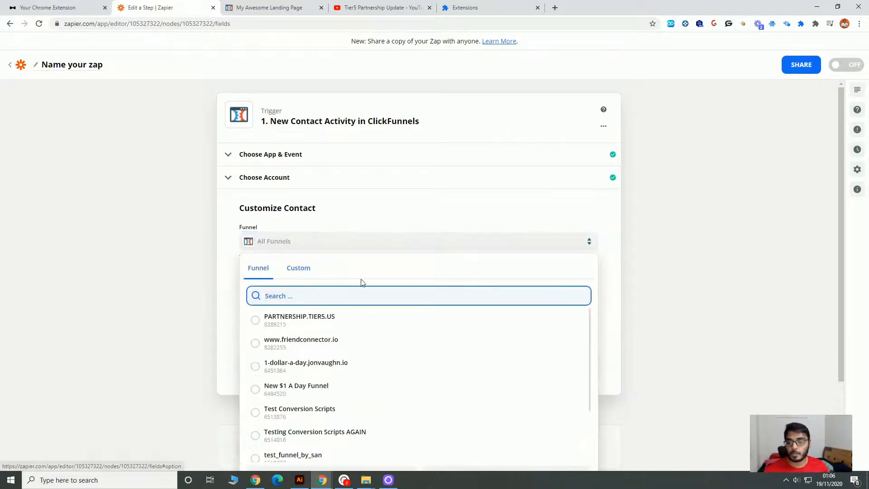
type("magic ")
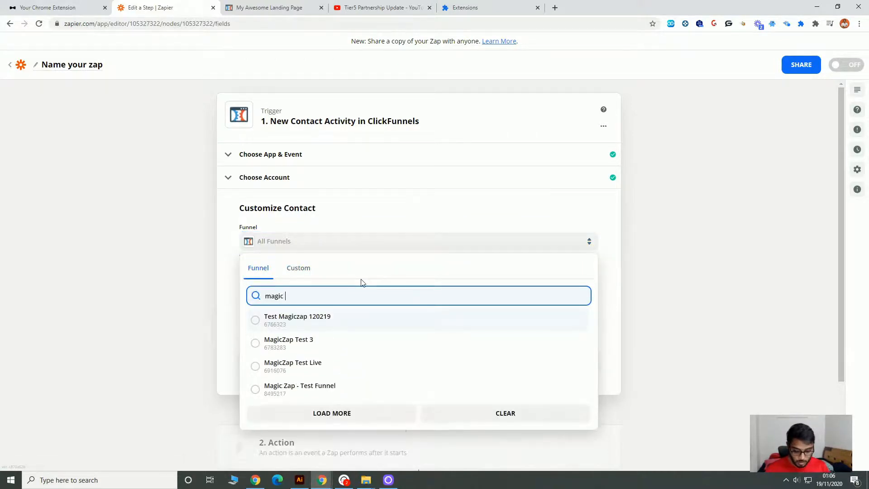
type("zap")
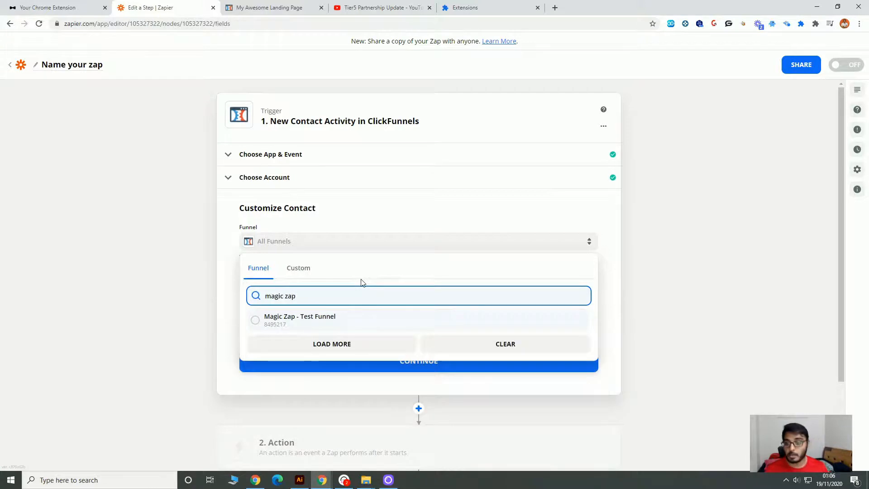
left_click(306, 317)
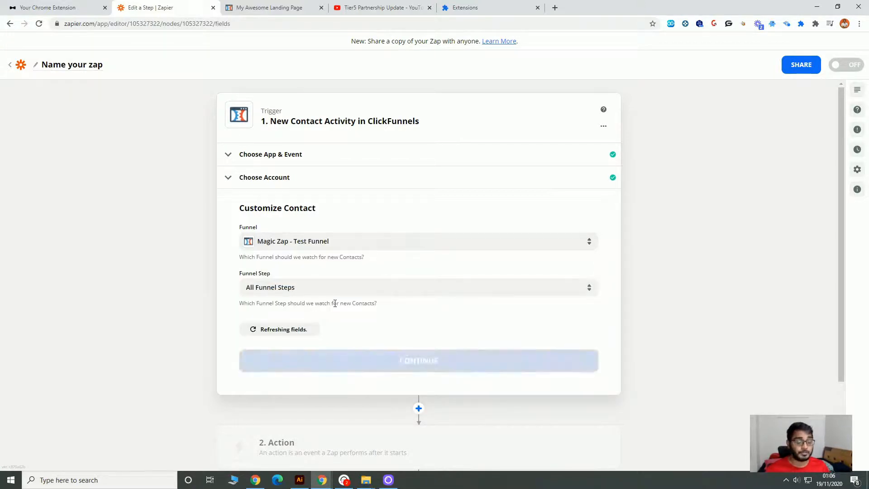
Set the trigger's funnel step to Optin and continue to the trigger test.
left_click(402, 291)
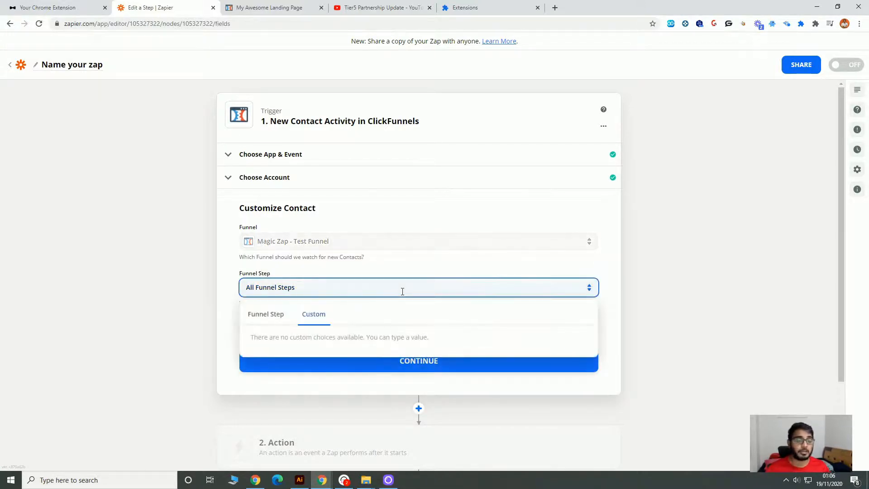
left_click(265, 316)
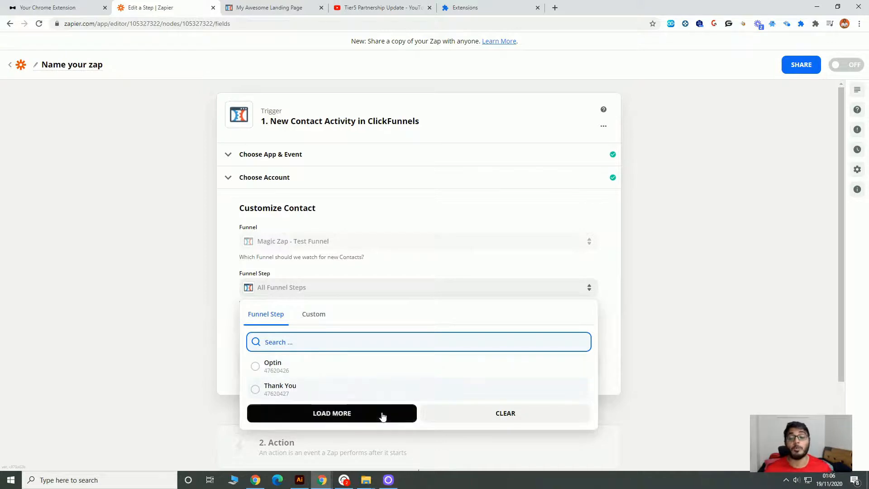
left_click(285, 367)
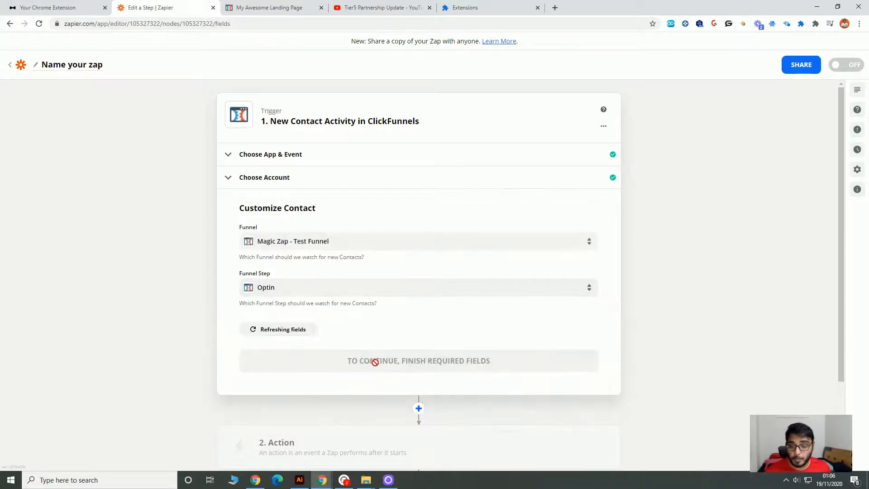
left_click(457, 367)
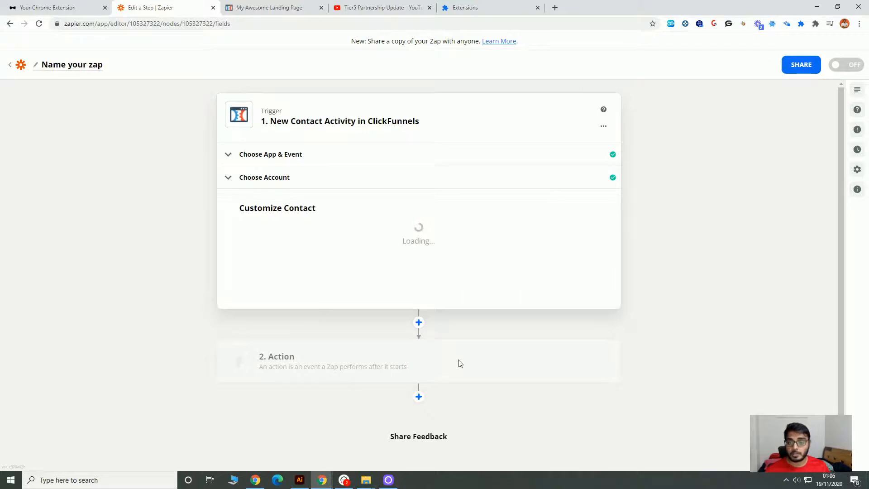
Test the trigger, review the sample contact data and continue to the action setup.
left_click(427, 367)
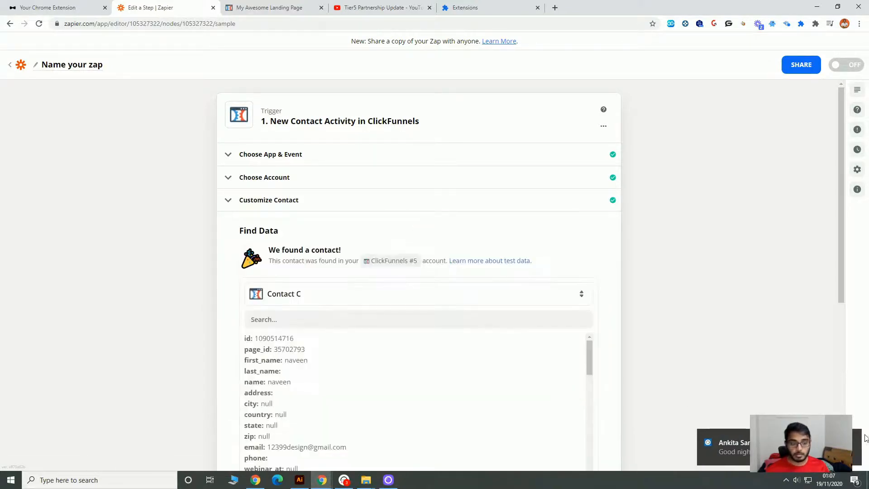
scroll(411, 380, "down", 5)
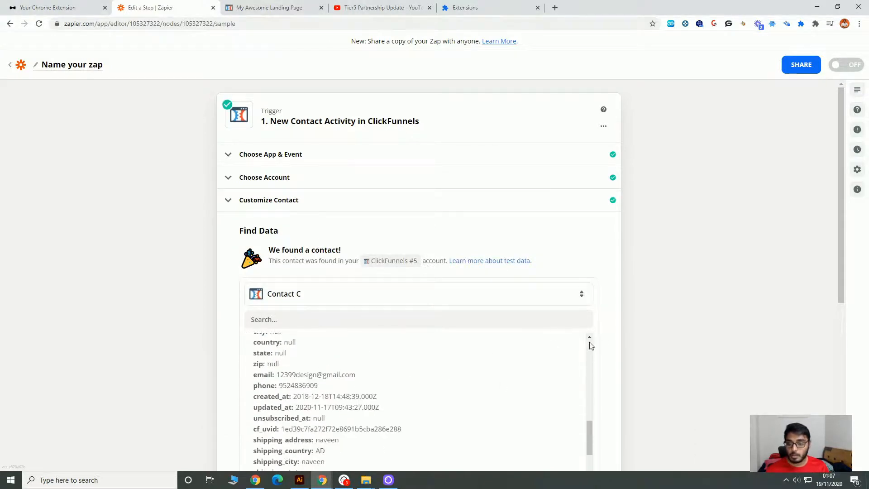
scroll(590, 346, "down", 5)
left_click(397, 252)
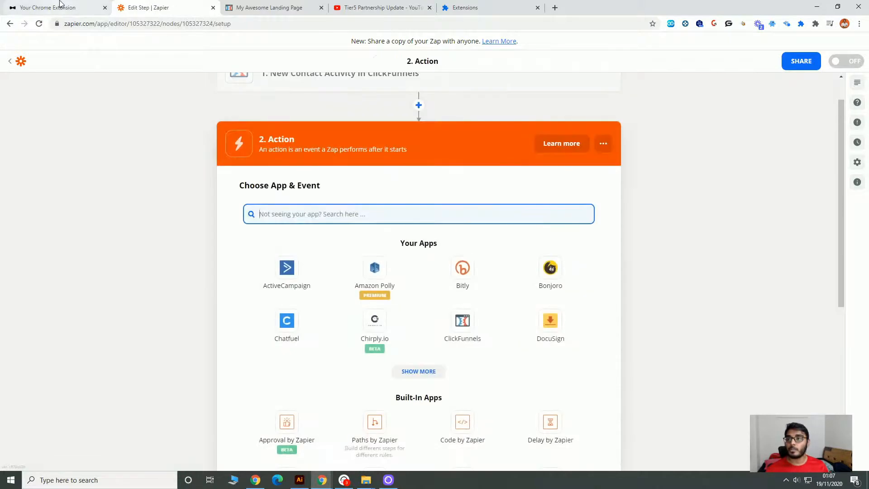
Set the Zap action to Webhooks by Zapier with the POST event and continue to the request customization.
type("wen")
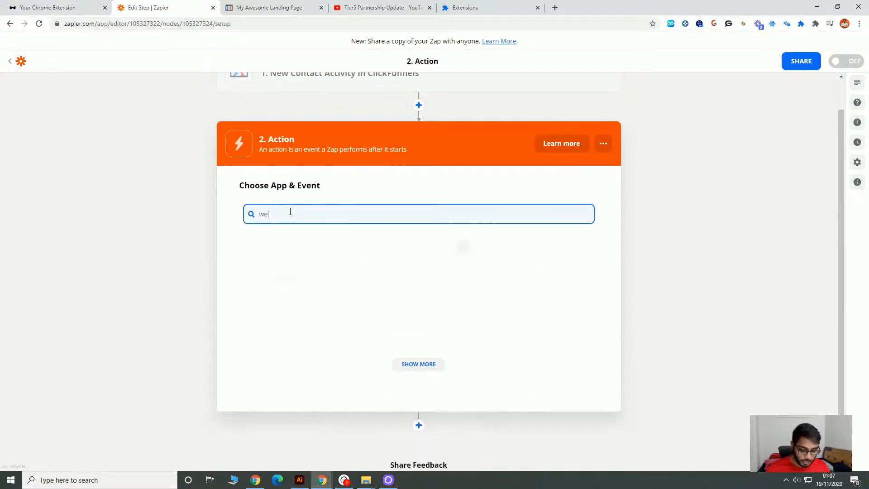
key("BackSpace")
key("BackSpace")
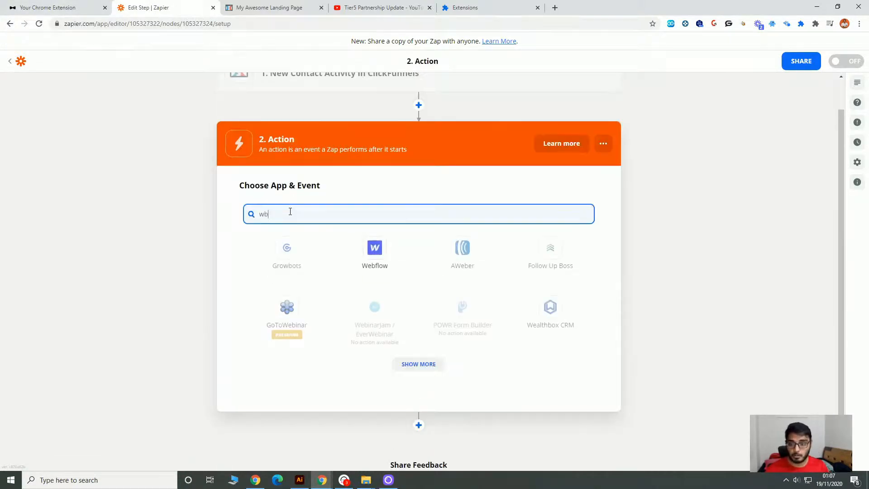
type("ebhoo")
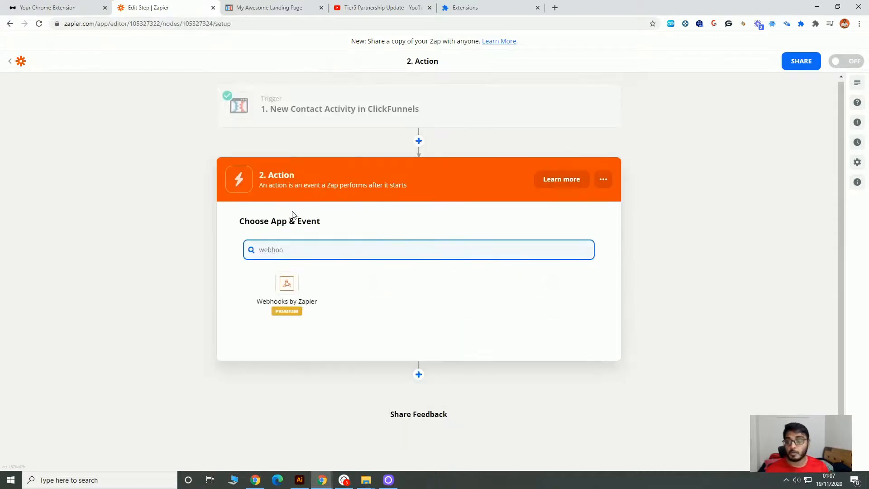
left_click(305, 297)
left_click(345, 309)
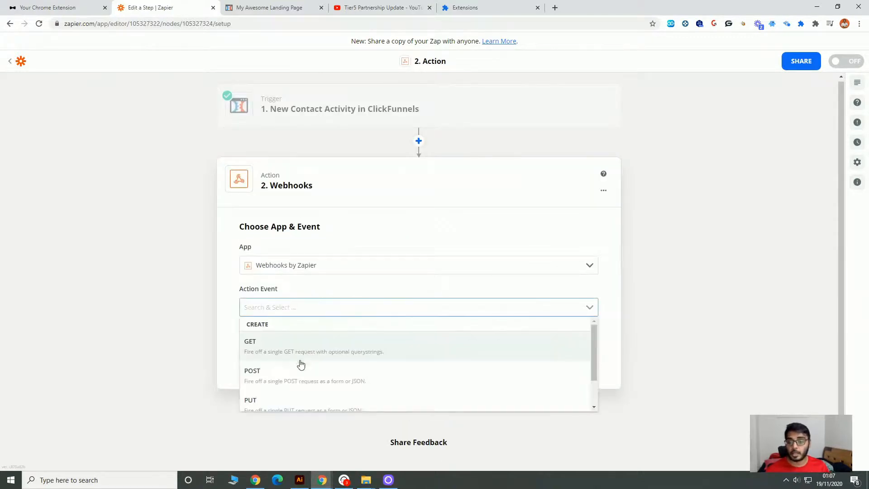
left_click(301, 372)
left_click(389, 365)
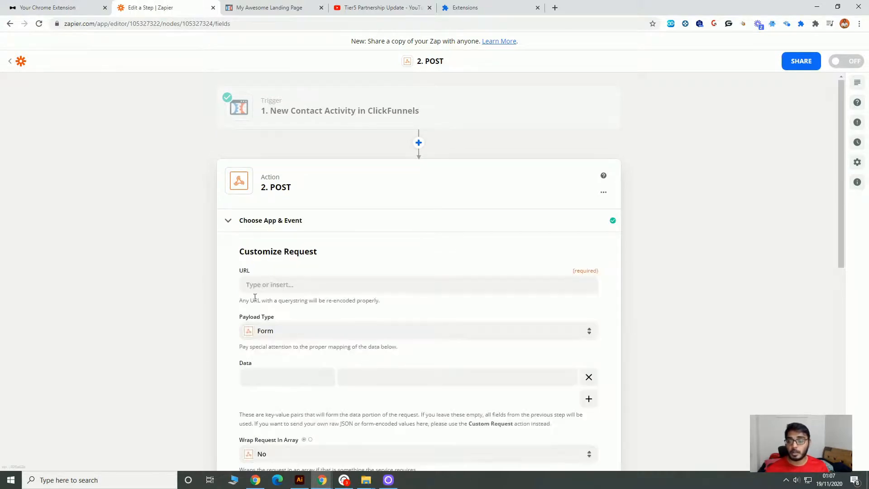
Copy the Create Extension User webhook address from the extension portal and paste it as the POST request's URL.
left_click(49, 8)
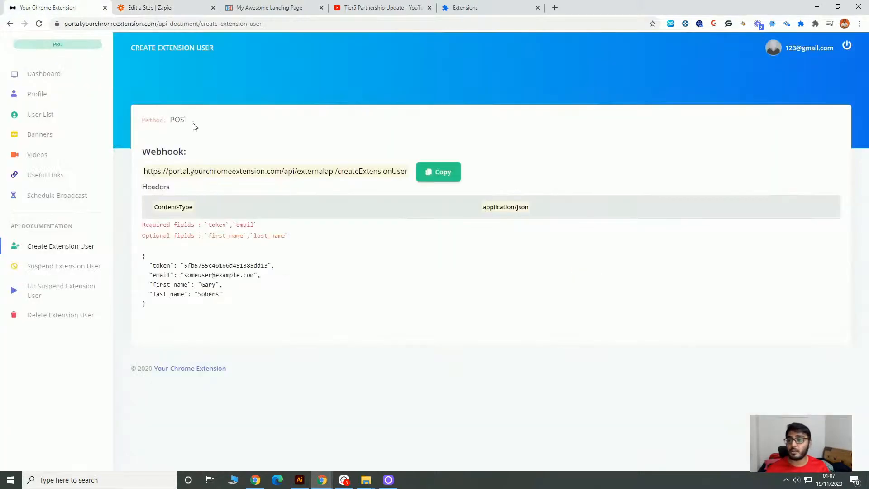
left_click(458, 177)
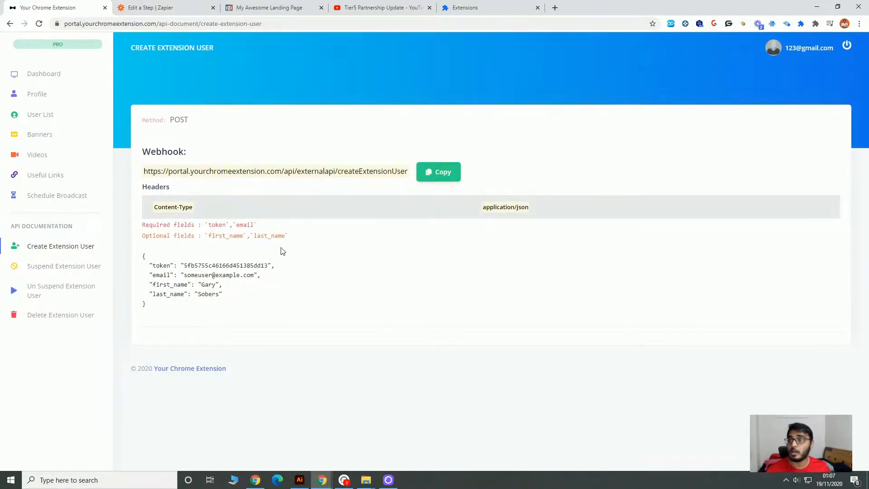
left_click(172, 7)
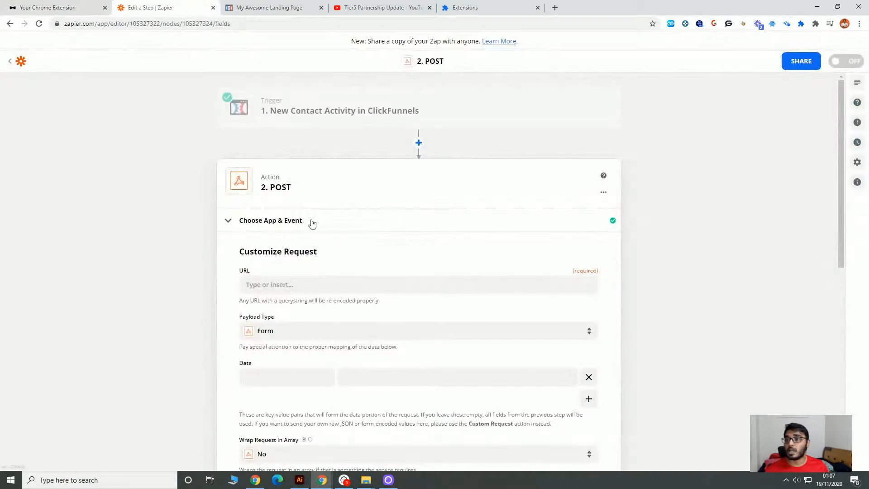
left_click(304, 290)
key("ctrl+v")
left_click(156, 291)
Check the API's required fields, then add the data key "email" to the request and map it to the ClickFunnels contact's Email.
scroll(280, 283, "down", 2)
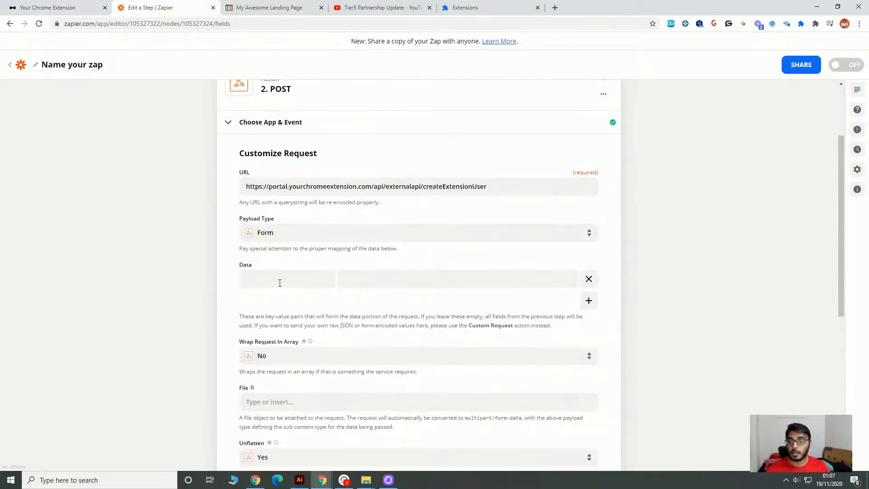
left_click(50, 6)
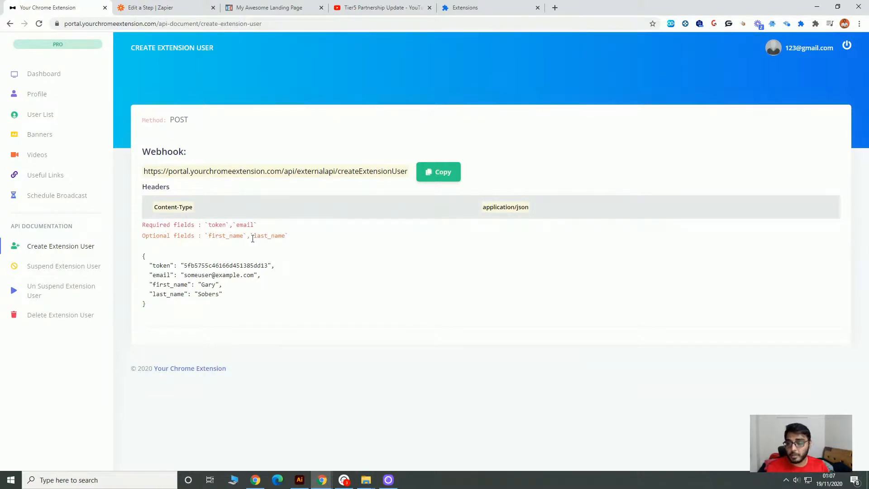
left_click(175, 6)
left_click(296, 273)
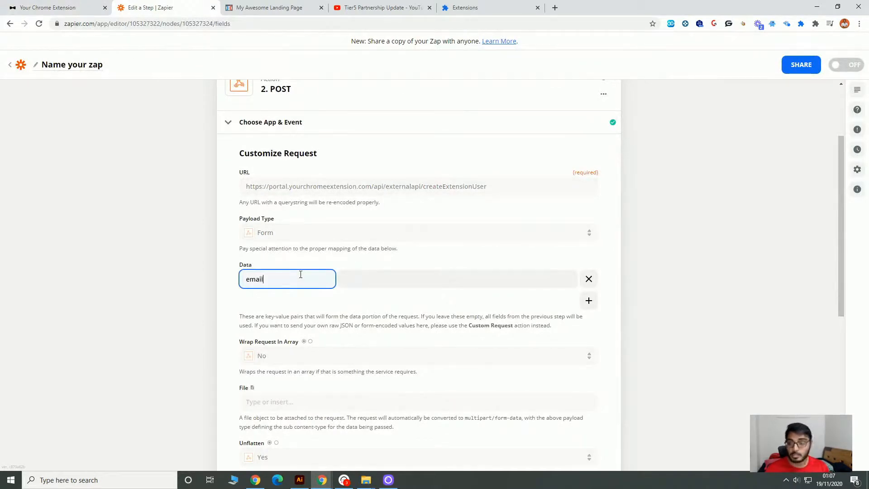
left_click(475, 279)
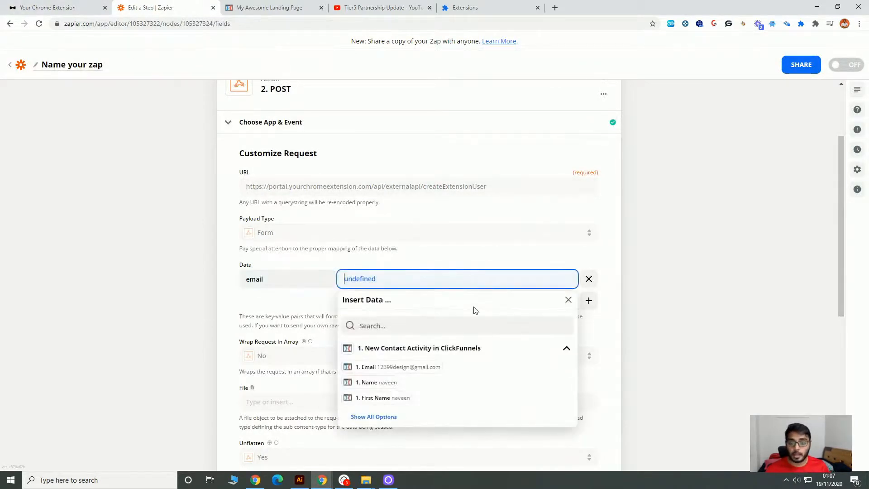
left_click(427, 368)
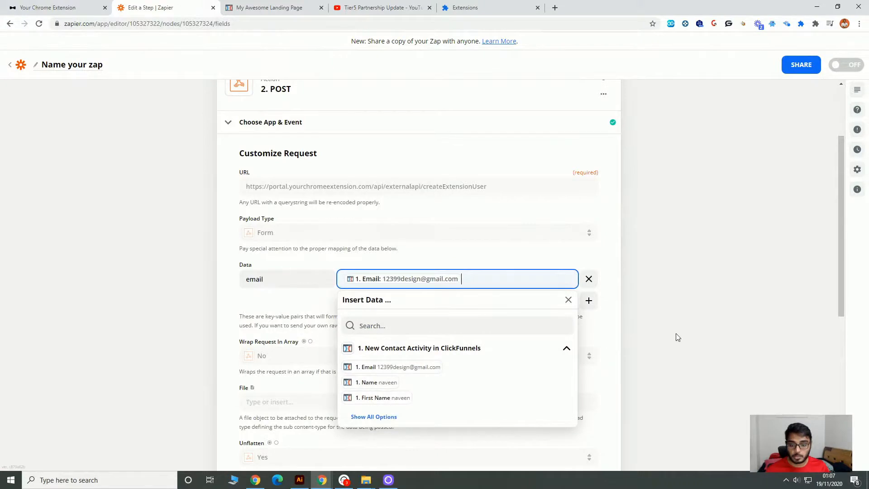
Add a data item with the key "token" to the POST request and paste the API token from the portal's Create Extension User documentation as its value.
left_click(589, 301)
left_click(313, 275)
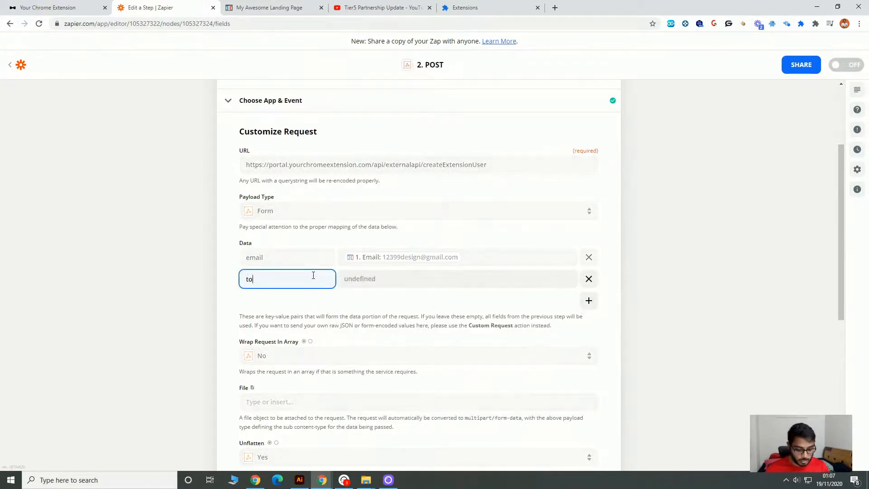
left_click(68, 7)
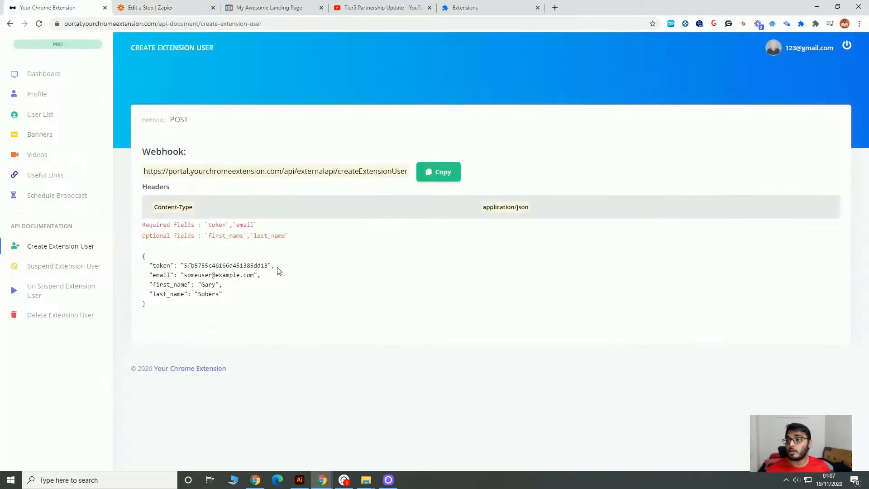
left_click_drag(186, 266, 269, 266)
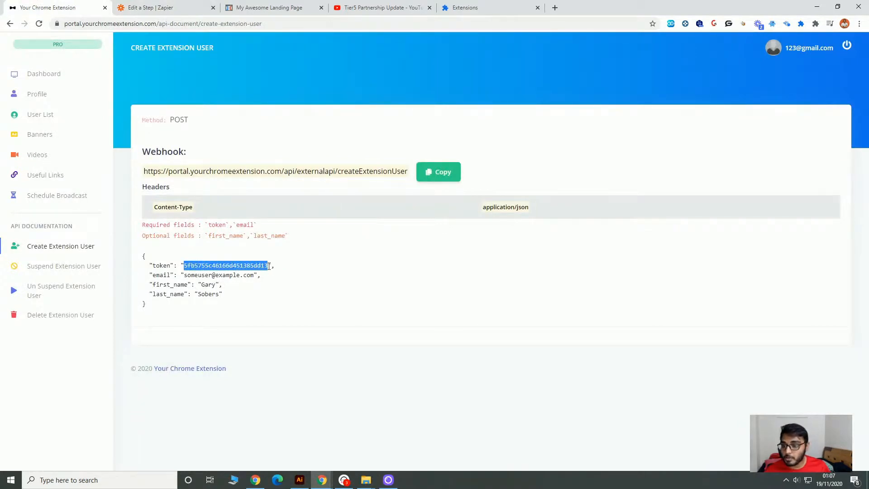
key("ctrl+c")
left_click(150, 7)
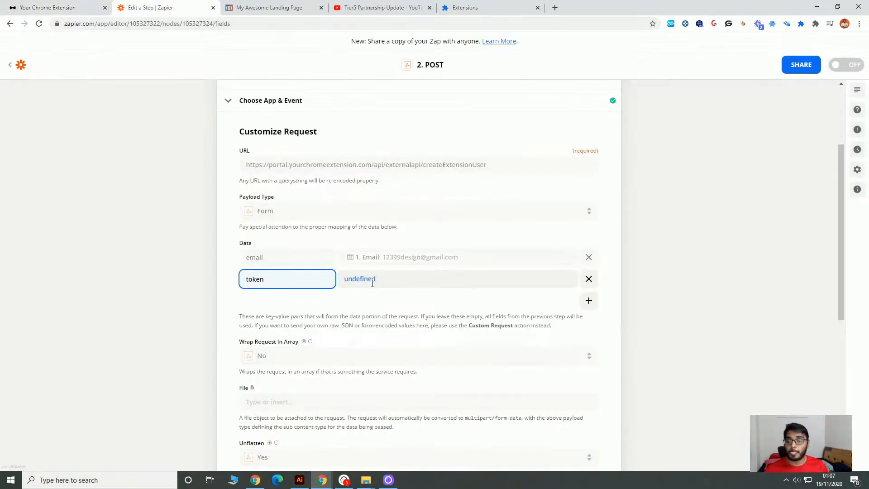
key("Tab")
key("ctrl+v")
Add another data item to the request with the key "first_name", copied from the optional fields in the API documentation.
left_click(588, 300)
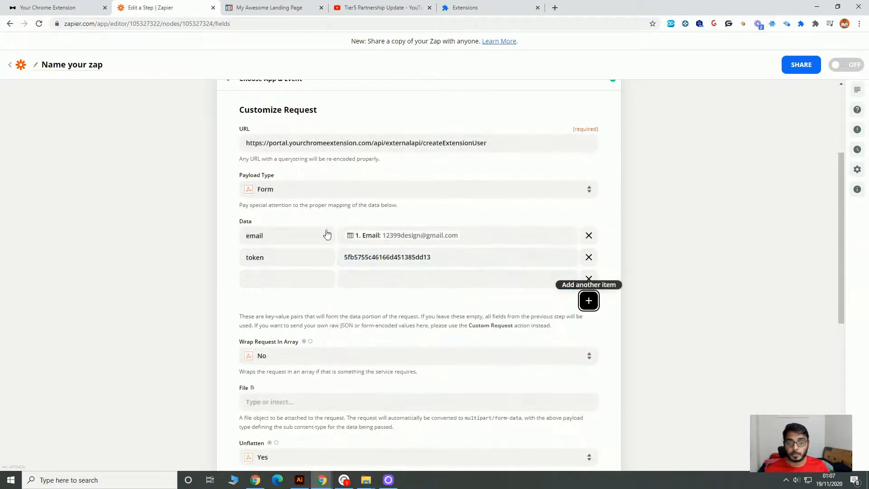
left_click(45, 7)
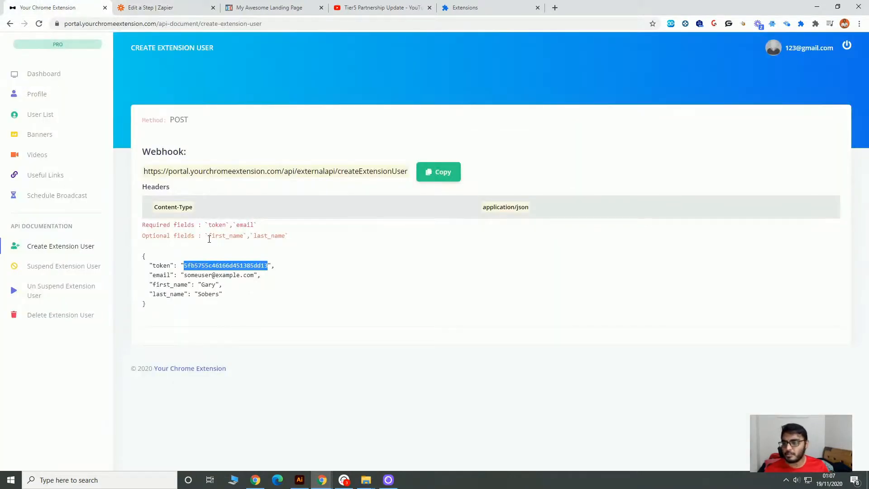
left_click_drag(208, 236, 238, 236)
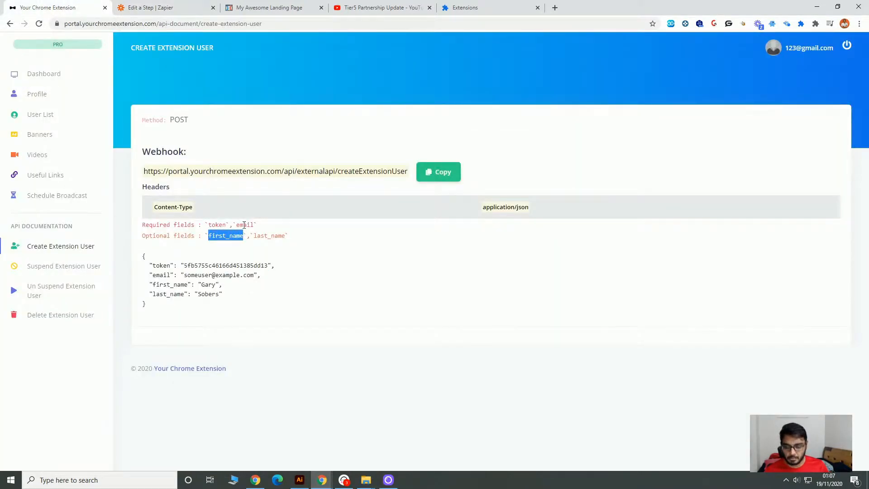
key("ctrl+c")
left_click(150, 7)
left_click(277, 279)
key("ctrl+v")
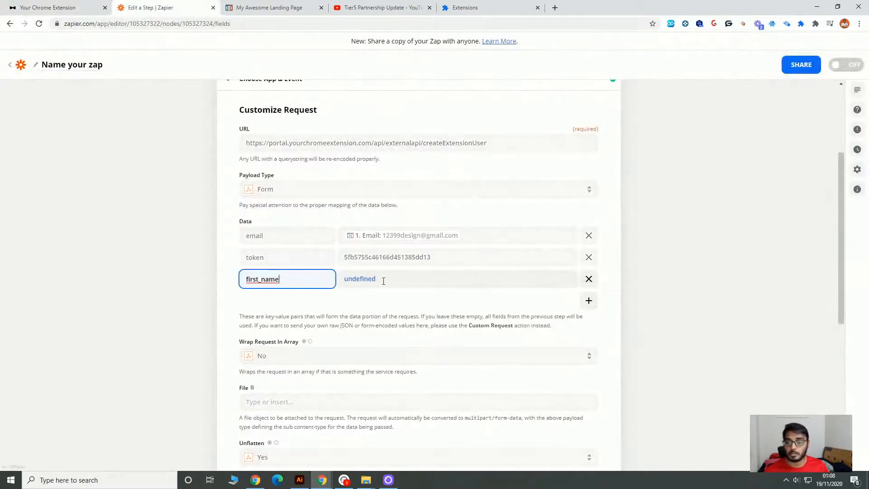
Map the first_name key to the ClickFunnels contact's First Name and continue to the request test.
left_click(383, 280)
left_click(405, 383)
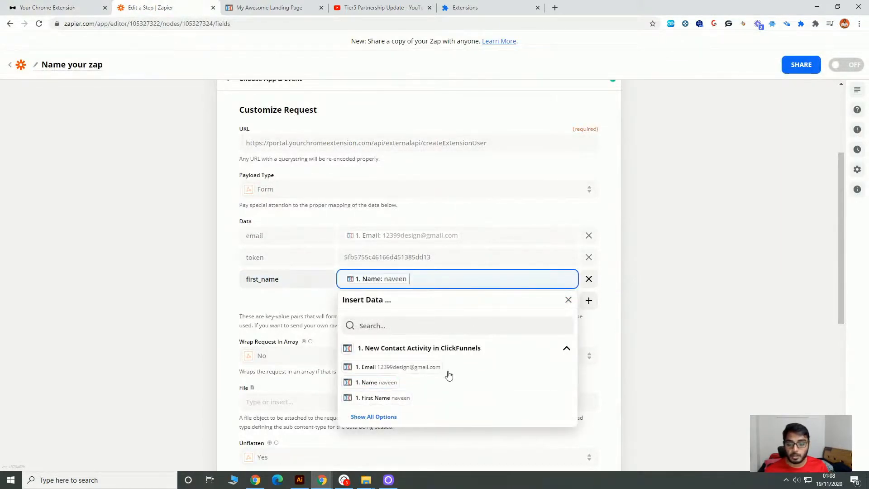
left_click(397, 406)
key("BackSpace")
key("BackSpace")
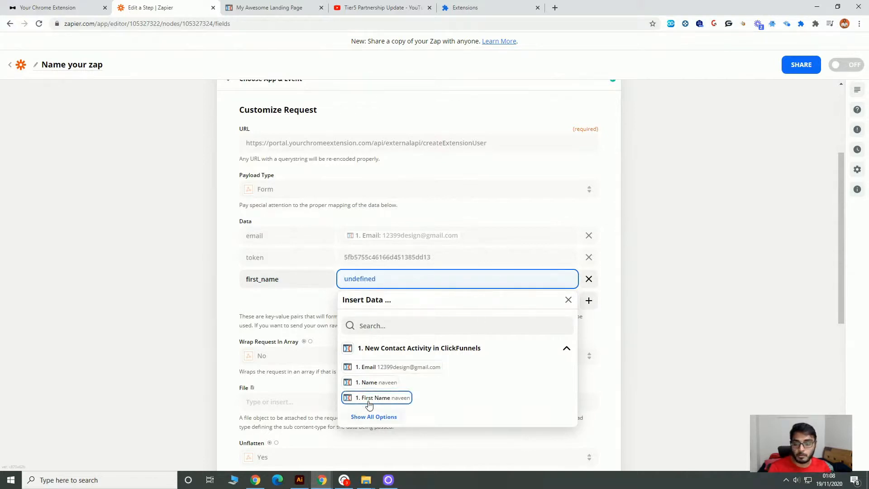
left_click(369, 404)
scroll(697, 344, "down", 7)
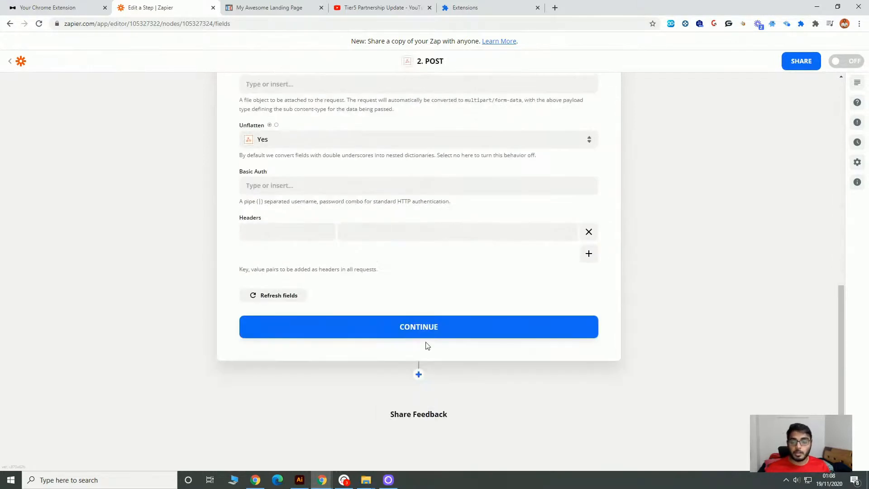
left_click(423, 330)
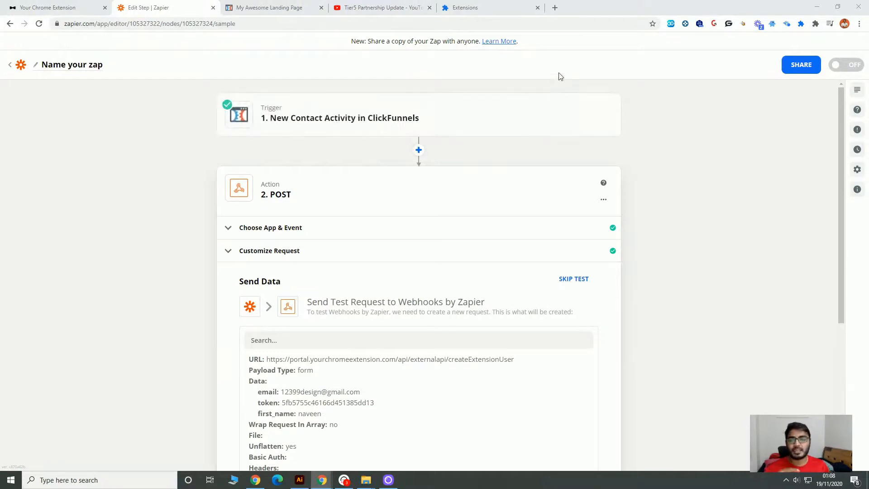
Send the test request to Webhooks by Zapier and continue.
left_click(247, 7)
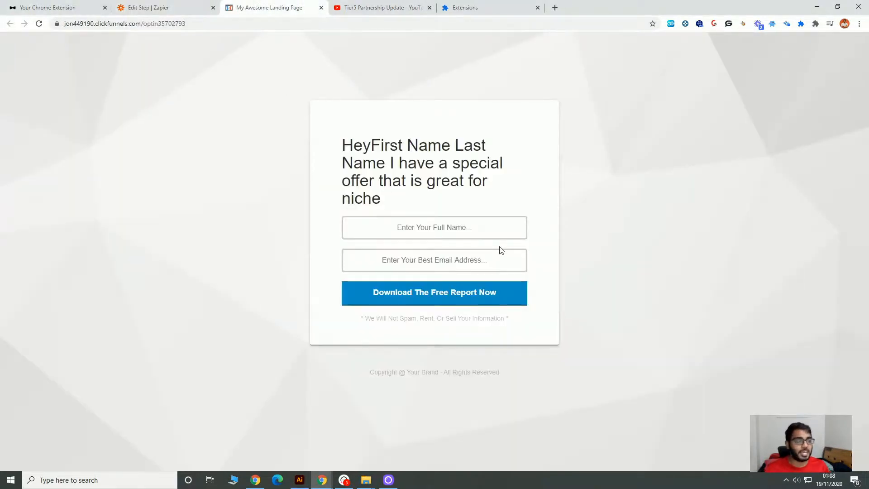
left_click(150, 5)
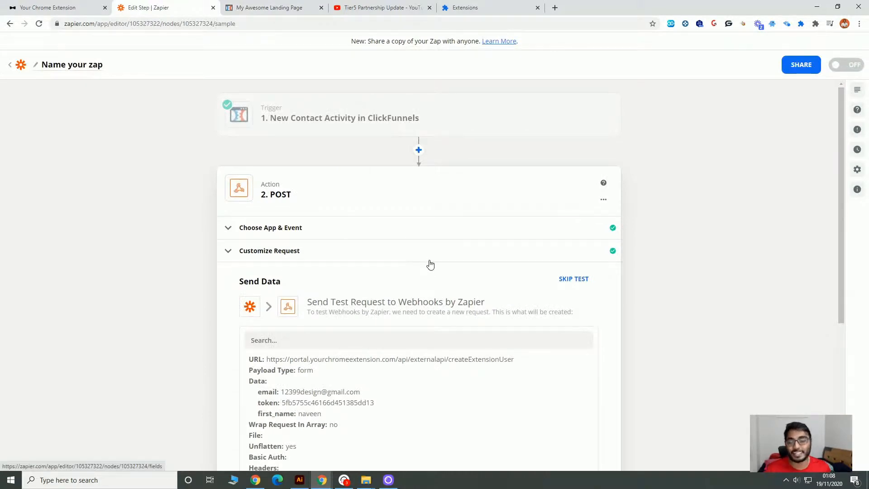
left_click(279, 5)
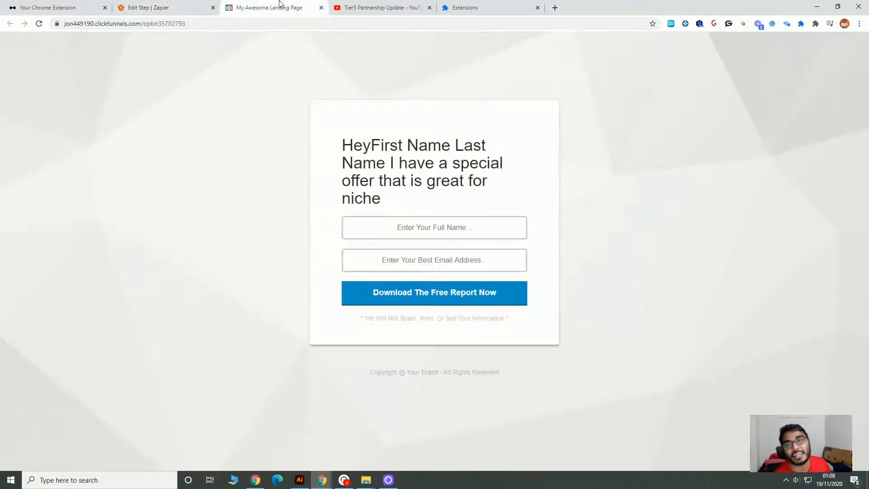
left_click(175, 6)
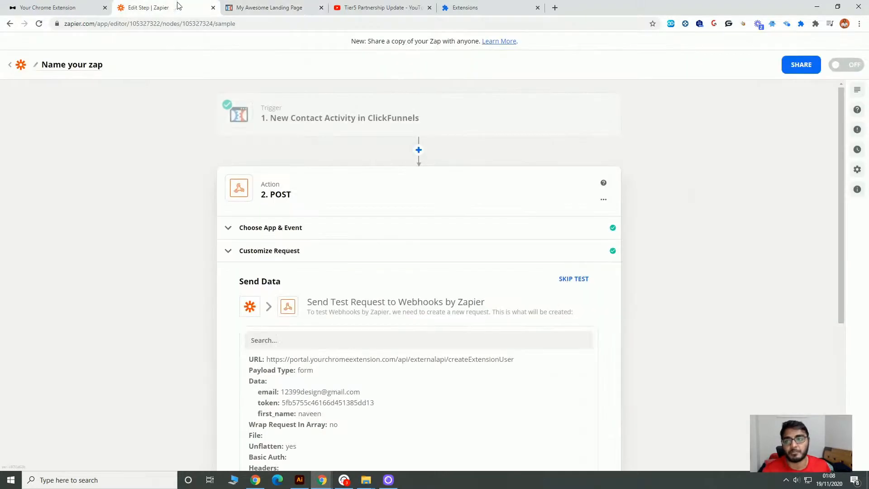
scroll(627, 287, "down", 5)
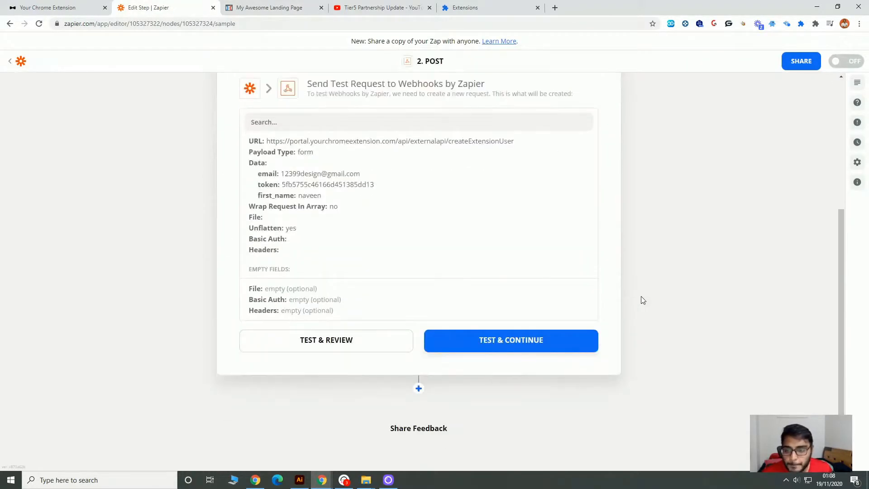
left_click(506, 350)
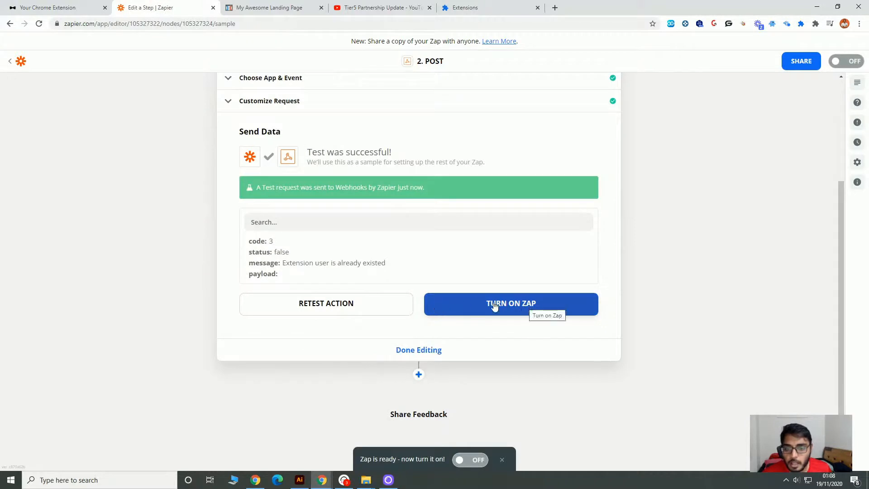
Name the Zap "YCE - User Zap", turn it on and dismiss the offer to share a copy.
left_click(494, 306)
left_click(79, 68)
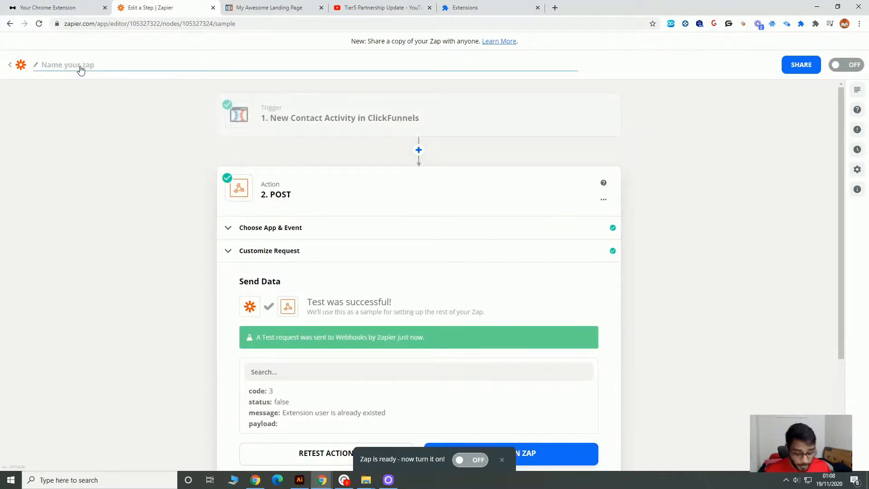
type("YU")
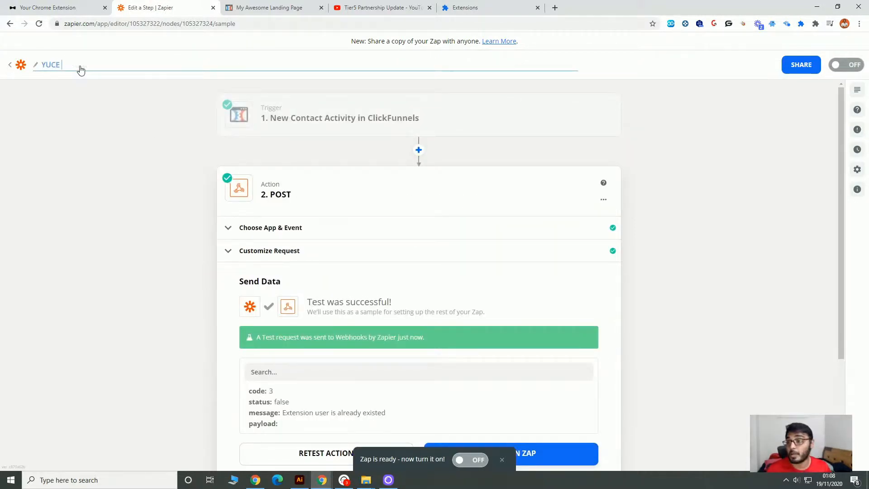
type("CE")
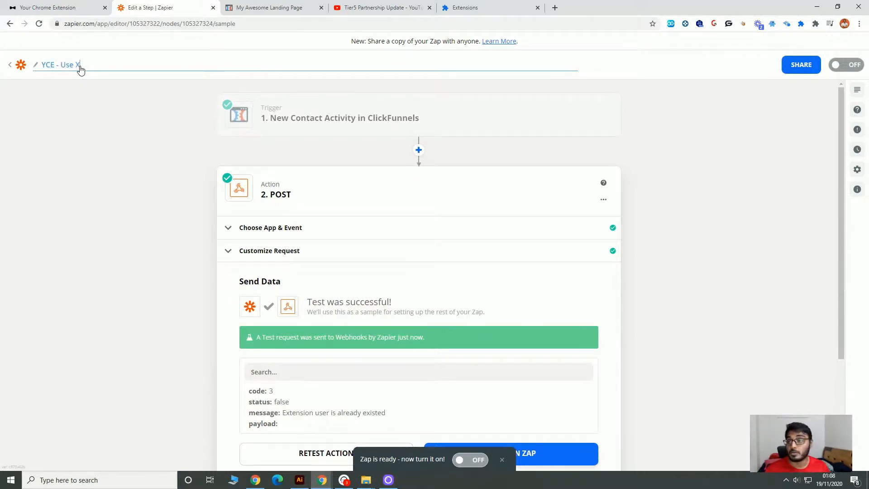
type(" - User X")
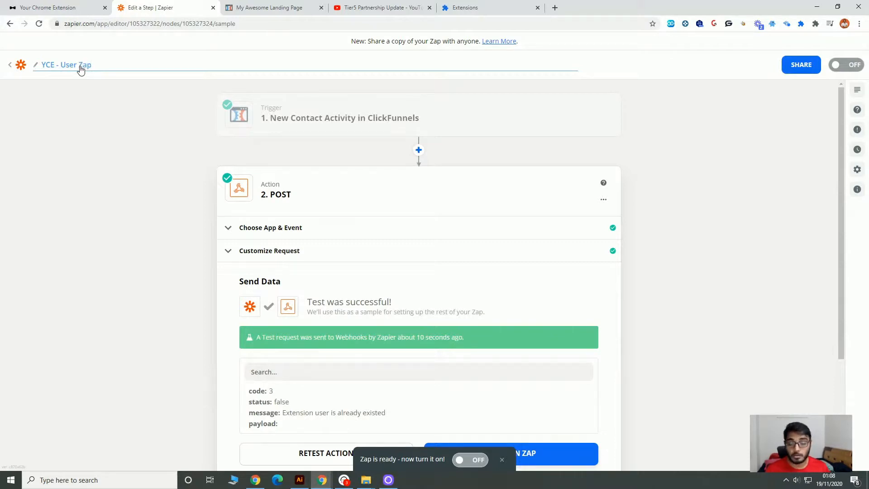
left_click(107, 186)
left_click(470, 460)
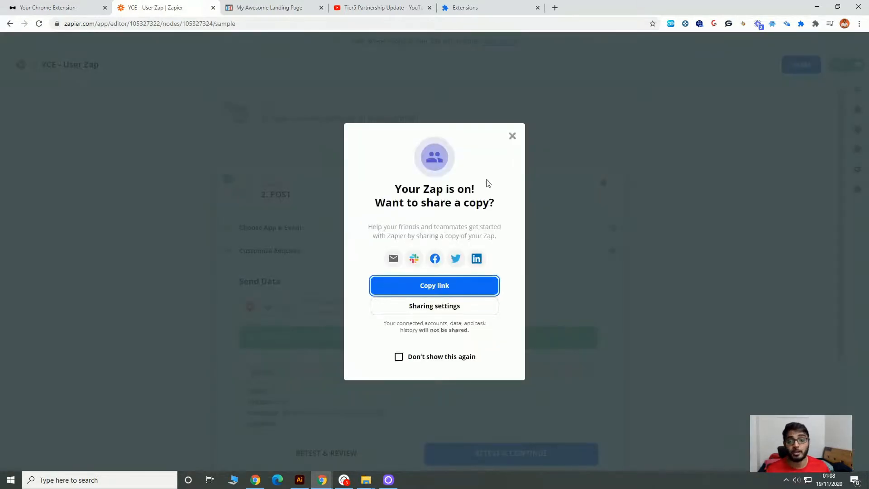
left_click(511, 138)
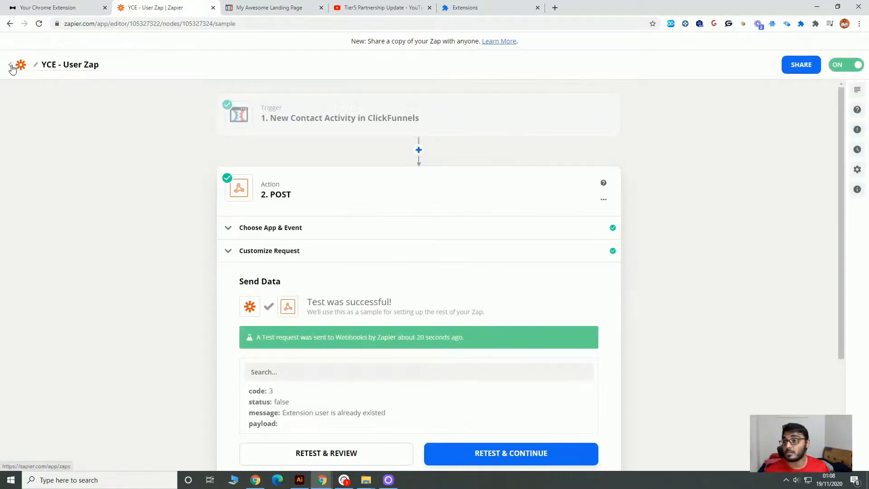
Check the existing users in the extension portal's User List before testing the opt-in.
left_click(50, 7)
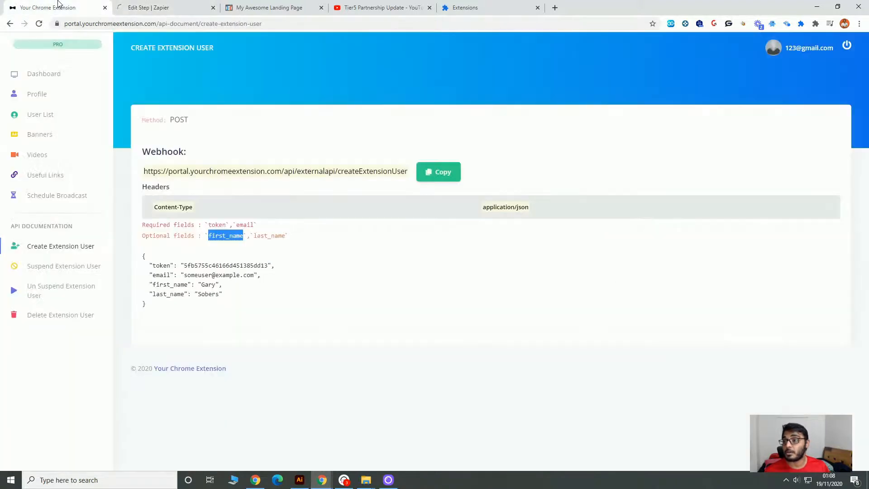
left_click(49, 116)
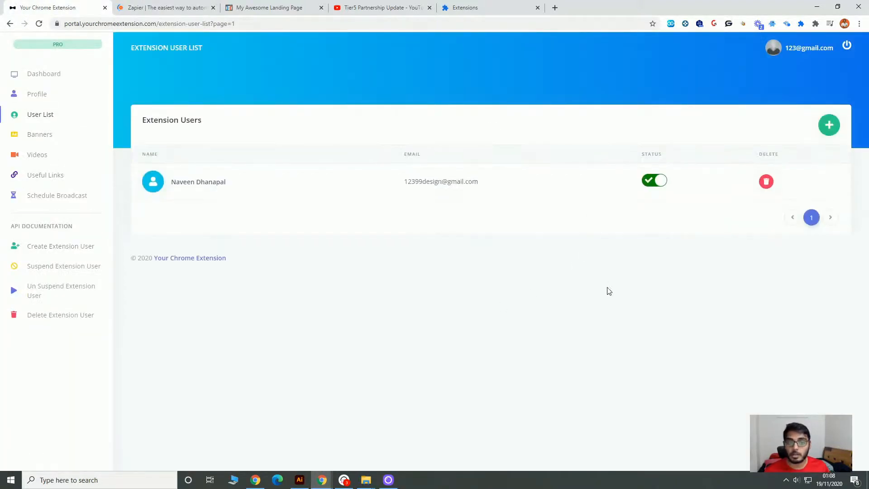
left_click(155, 6)
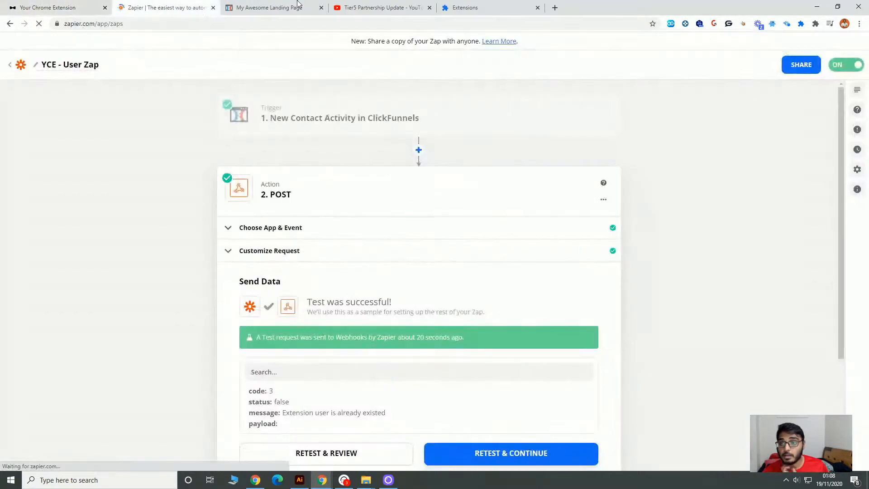
Fill in a test contact's name and email address on the ClickFunnels landing page and submit the opt-in.
left_click(270, 8)
left_click(463, 229)
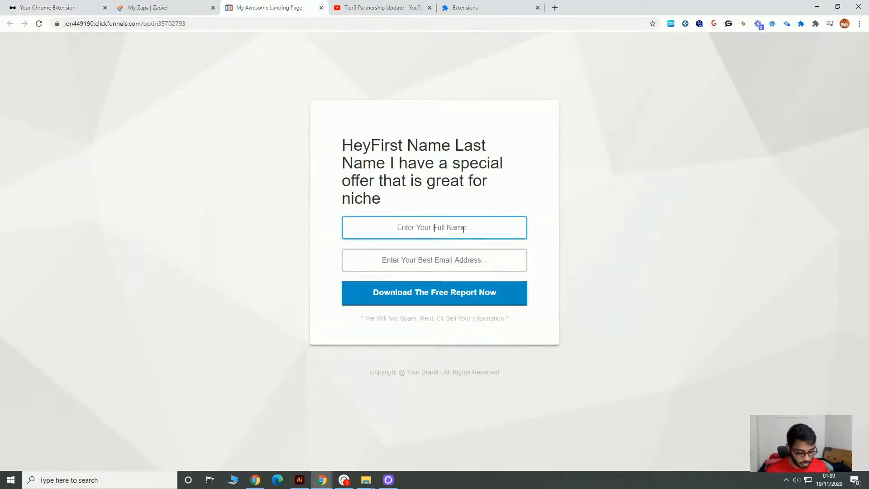
type("Naveen")
key("Tab")
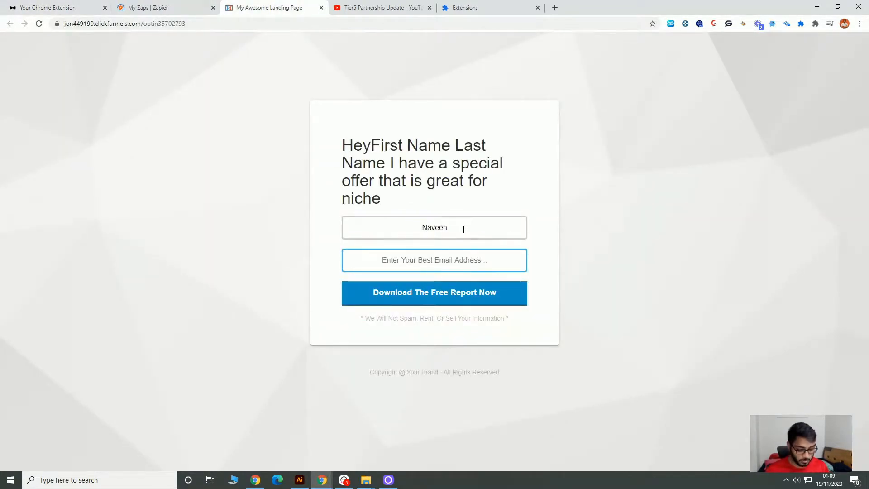
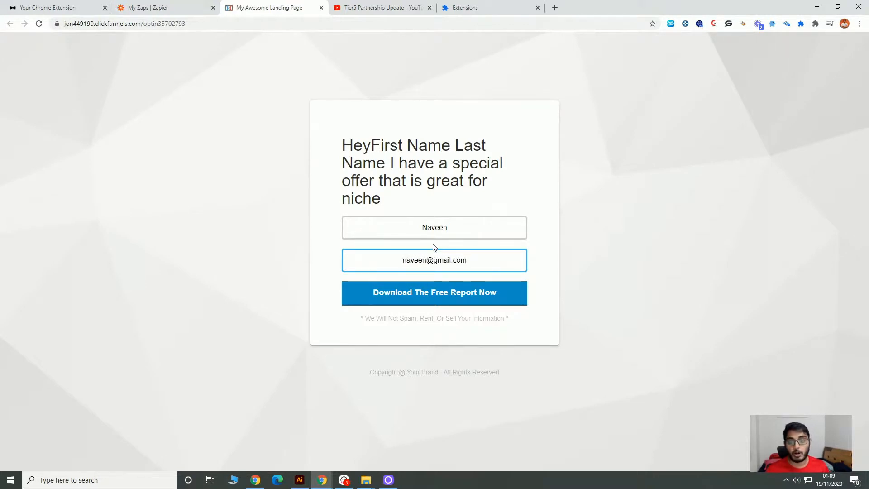
left_click(430, 290)
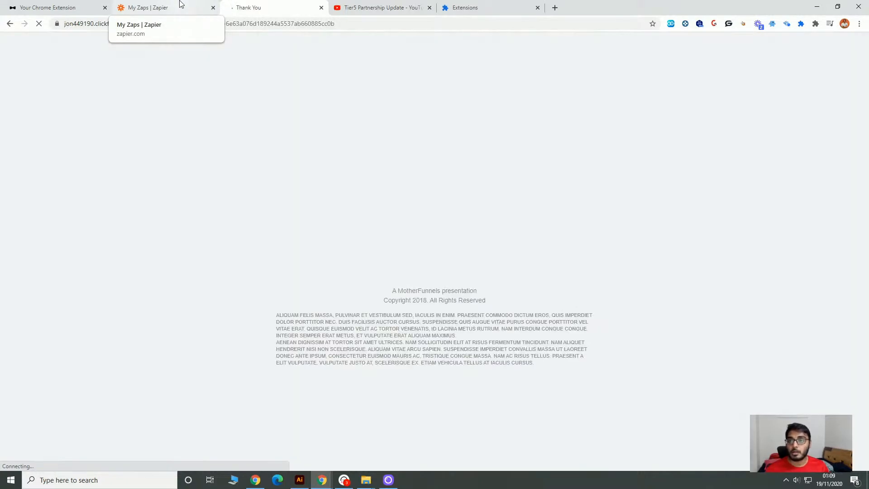
Return to the extension portal and reload the User List to check for the opted-in contact.
left_click(181, 6)
left_click(50, 7)
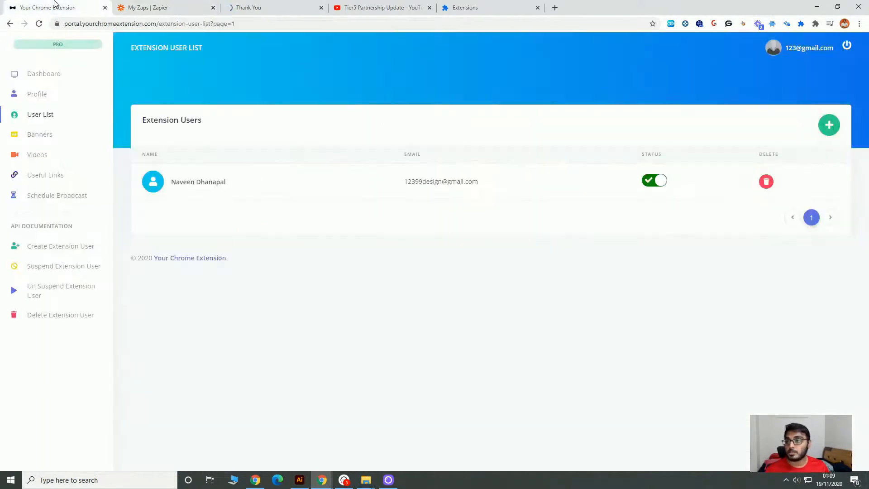
left_click(39, 23)
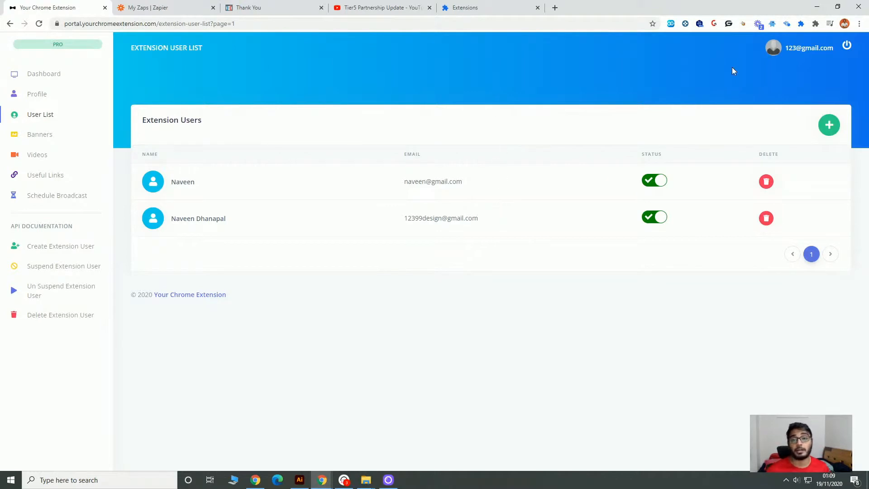
Open the custom extension's popup and check its banner ad area.
left_click(801, 24)
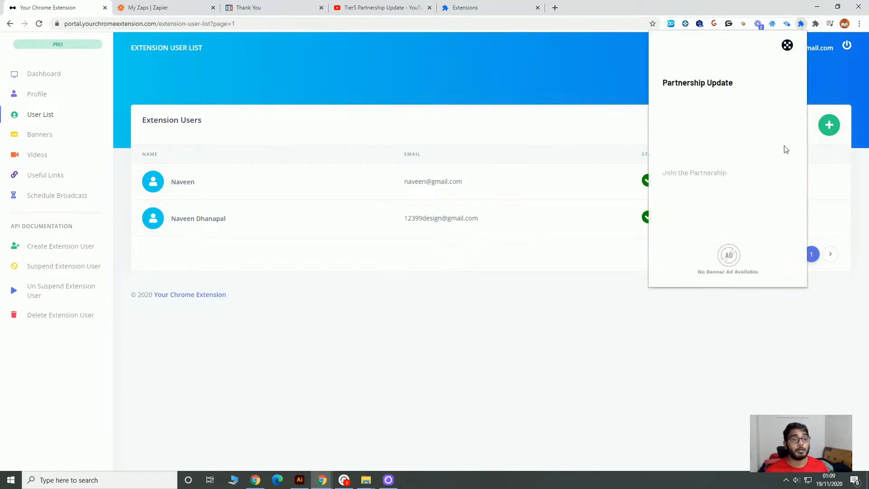
left_click(735, 267)
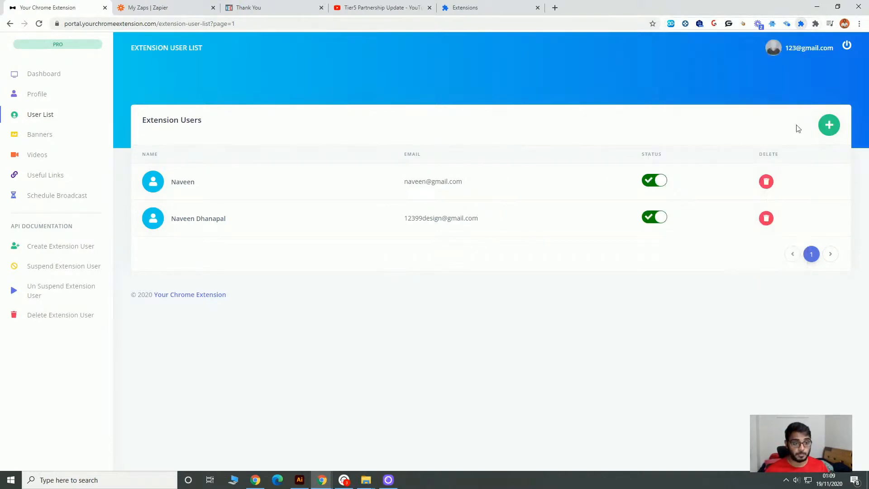
Sign in to the custom extension with the new user's email and password, and reopen its popup to check the video and banner.
left_click(801, 25)
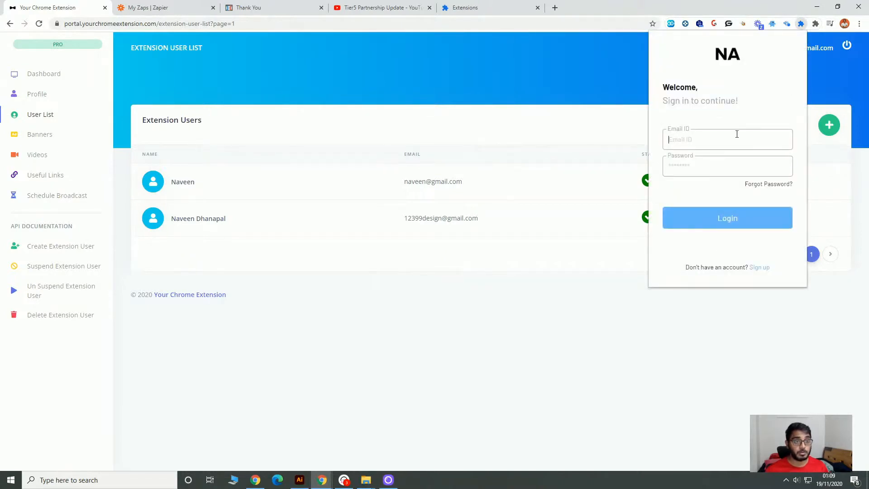
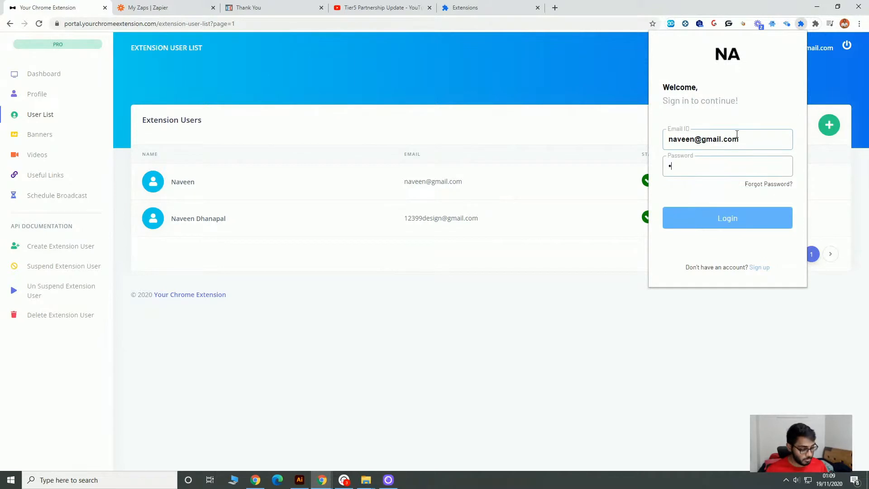
left_click(755, 222)
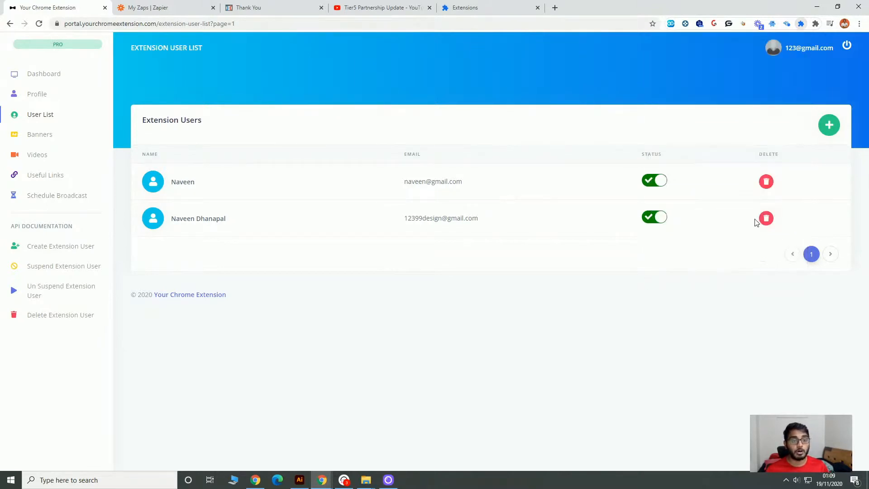
left_click(800, 26)
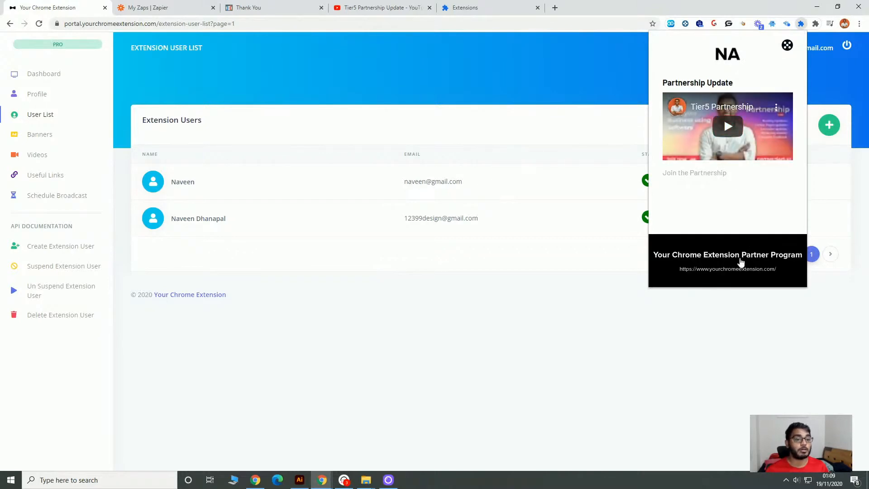
left_click(469, 411)
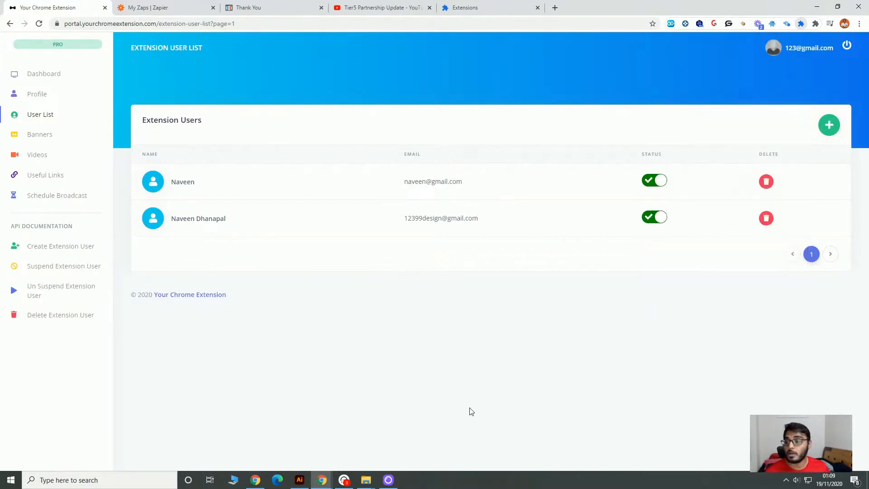
Review the API documentation pages for suspending, unsuspending and deleting an extension user.
left_click(49, 267)
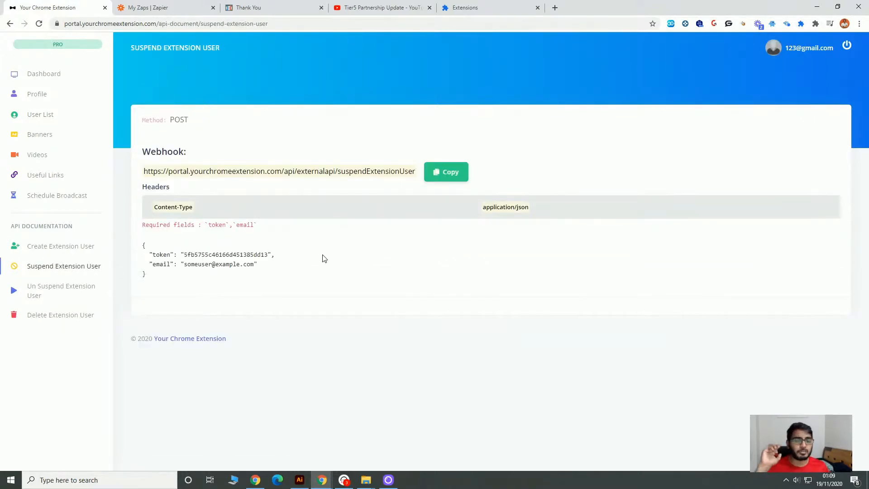
left_click(39, 290)
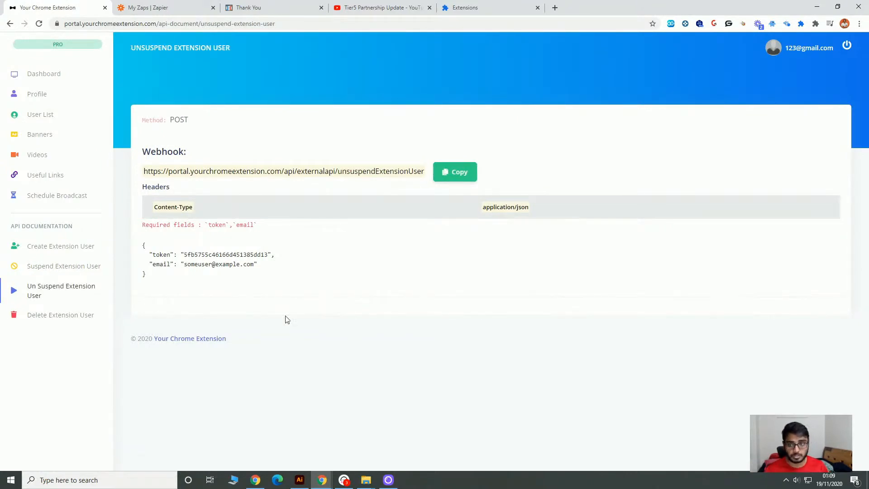
left_click(62, 314)
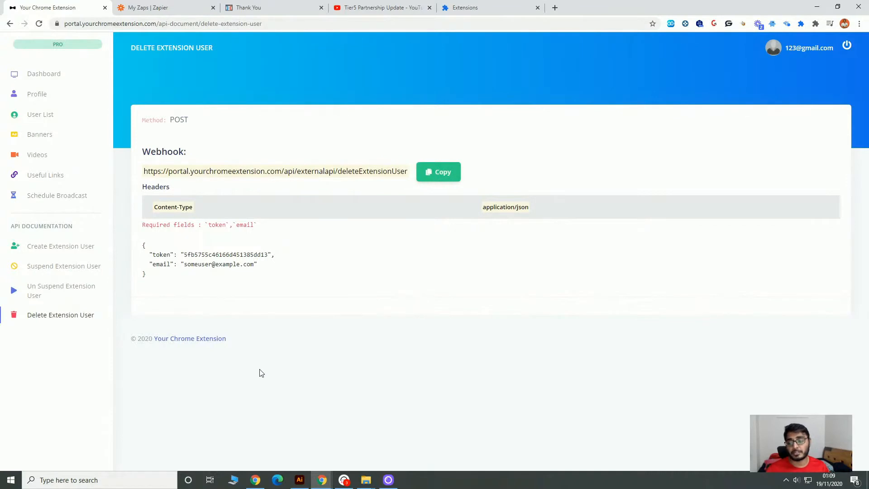